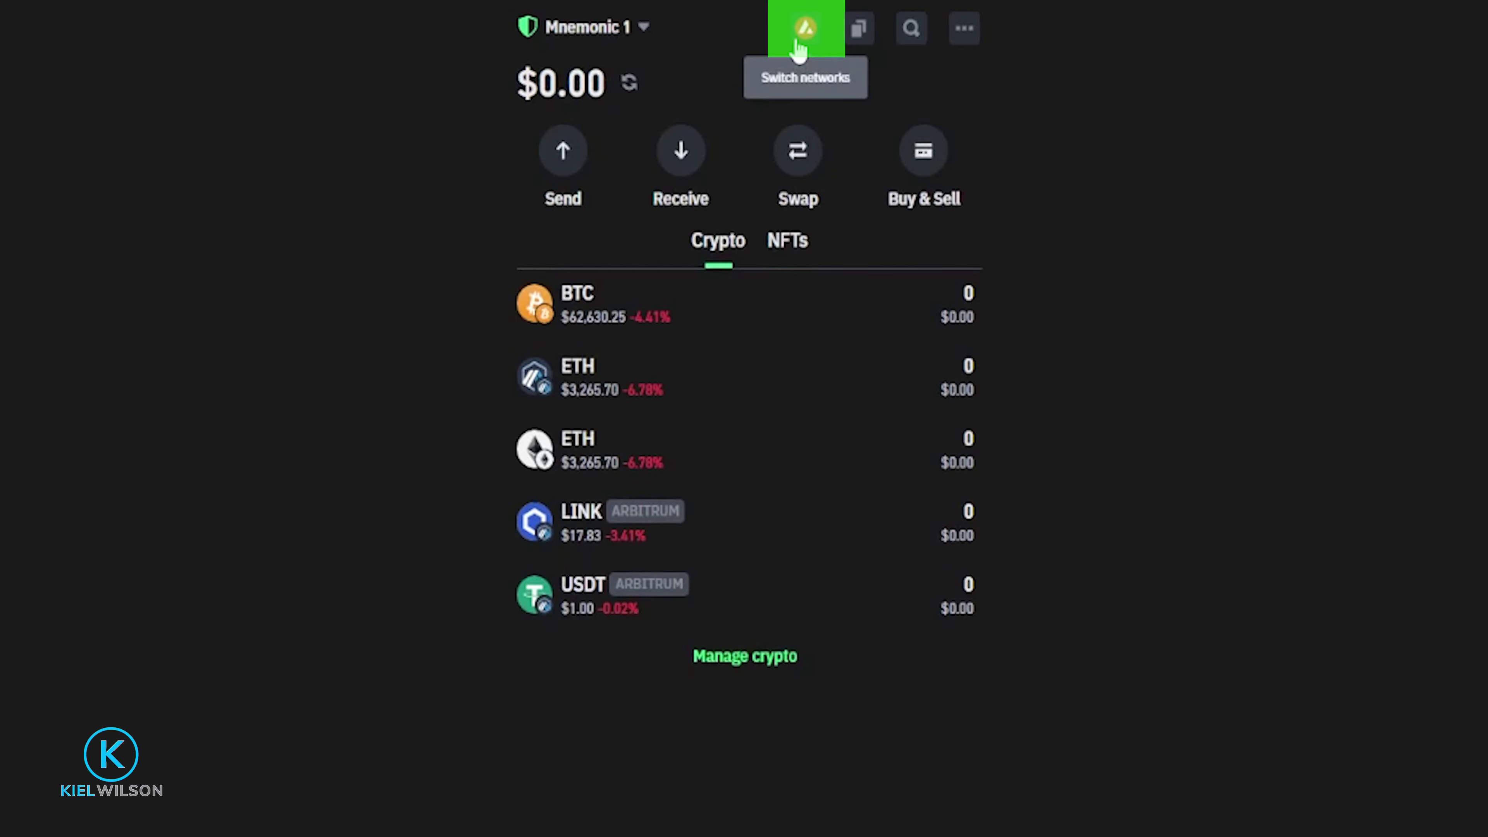
click(799, 43)
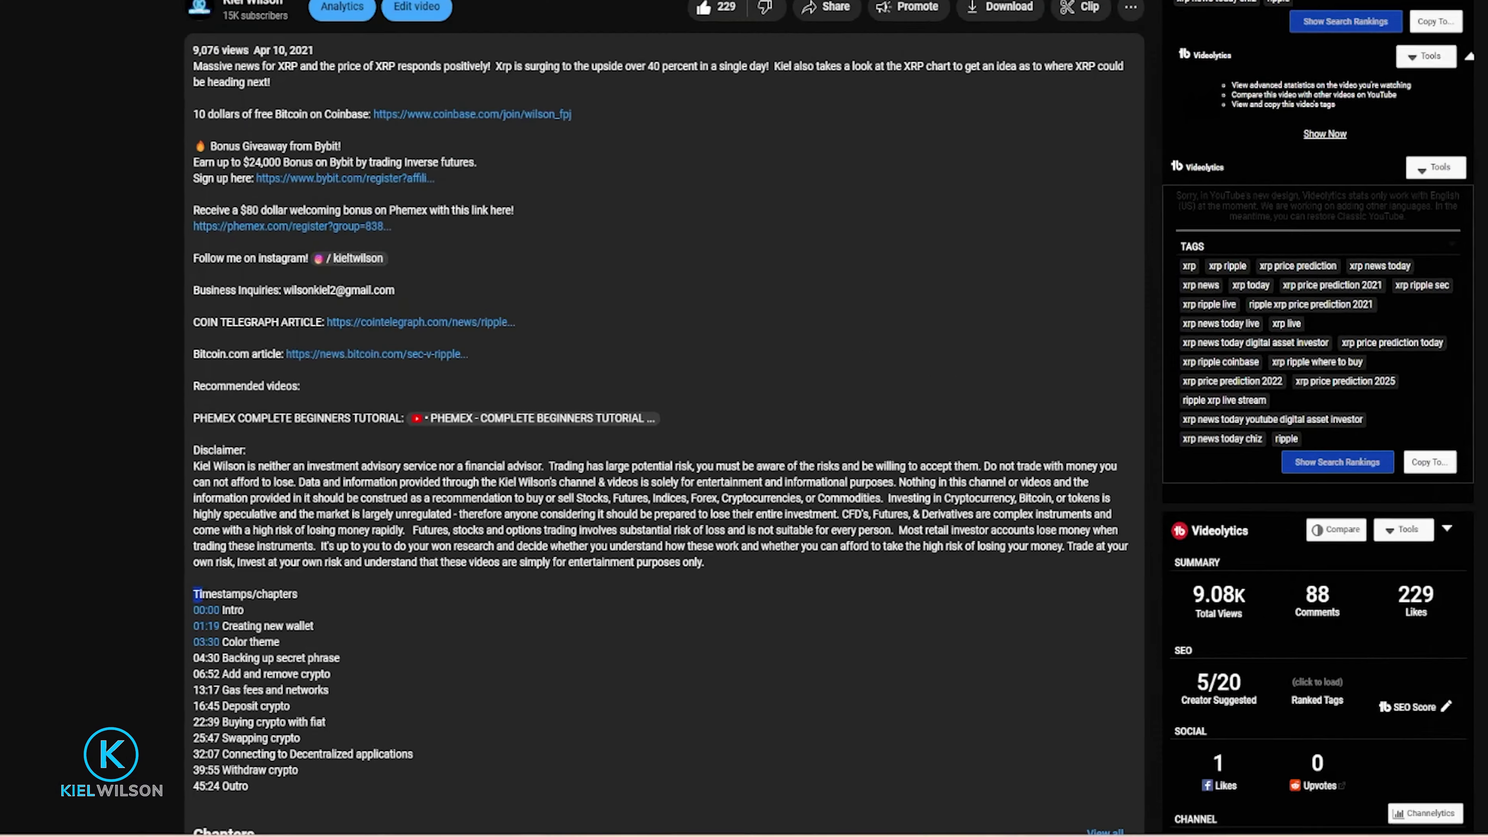
drag(10, 432, 250, 775)
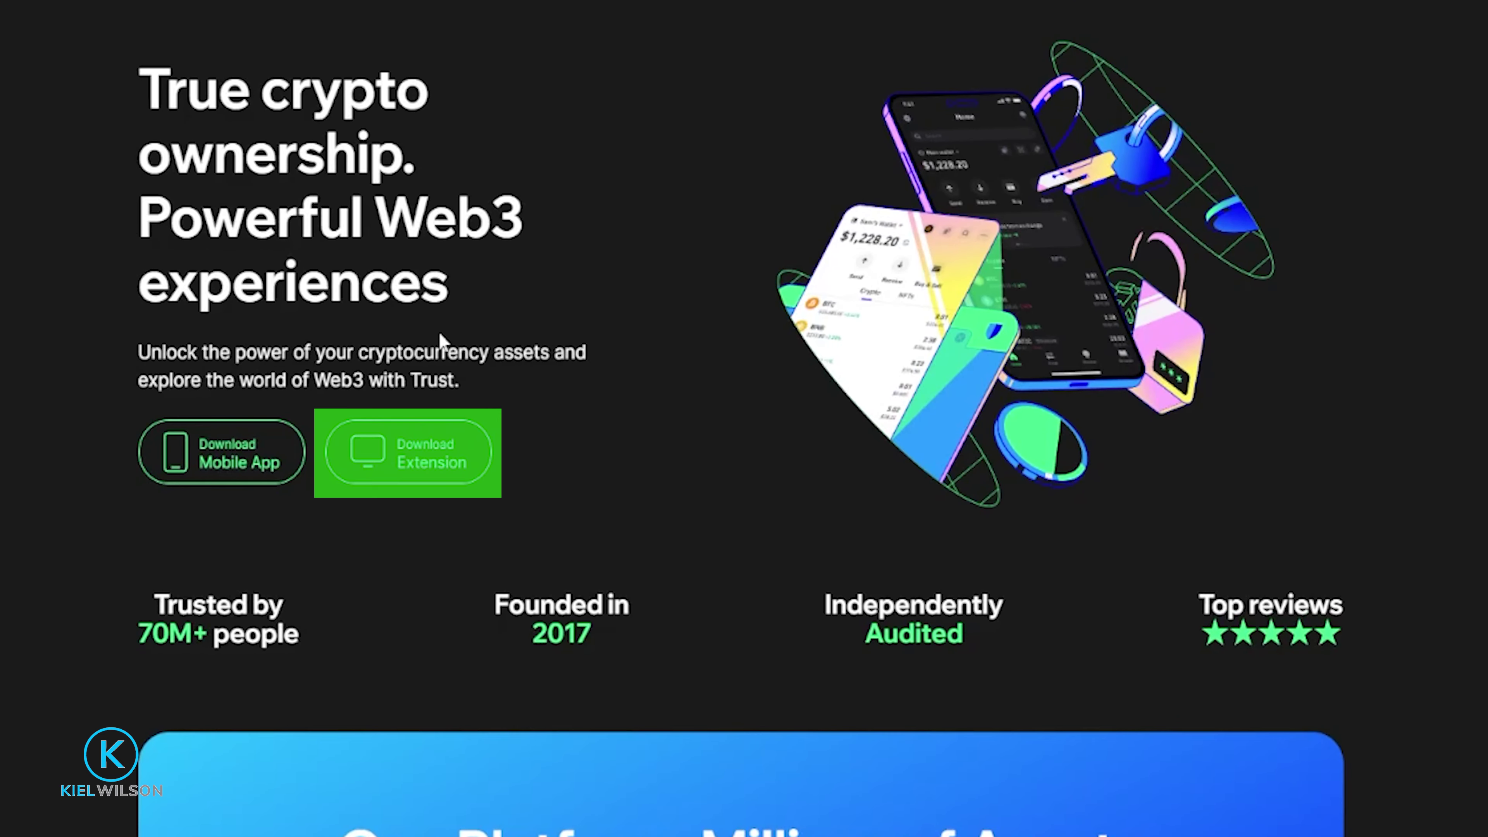
- Get the Trust Wallet browser extension for Chrome and install it from the Chrome Web Store
click(414, 461)
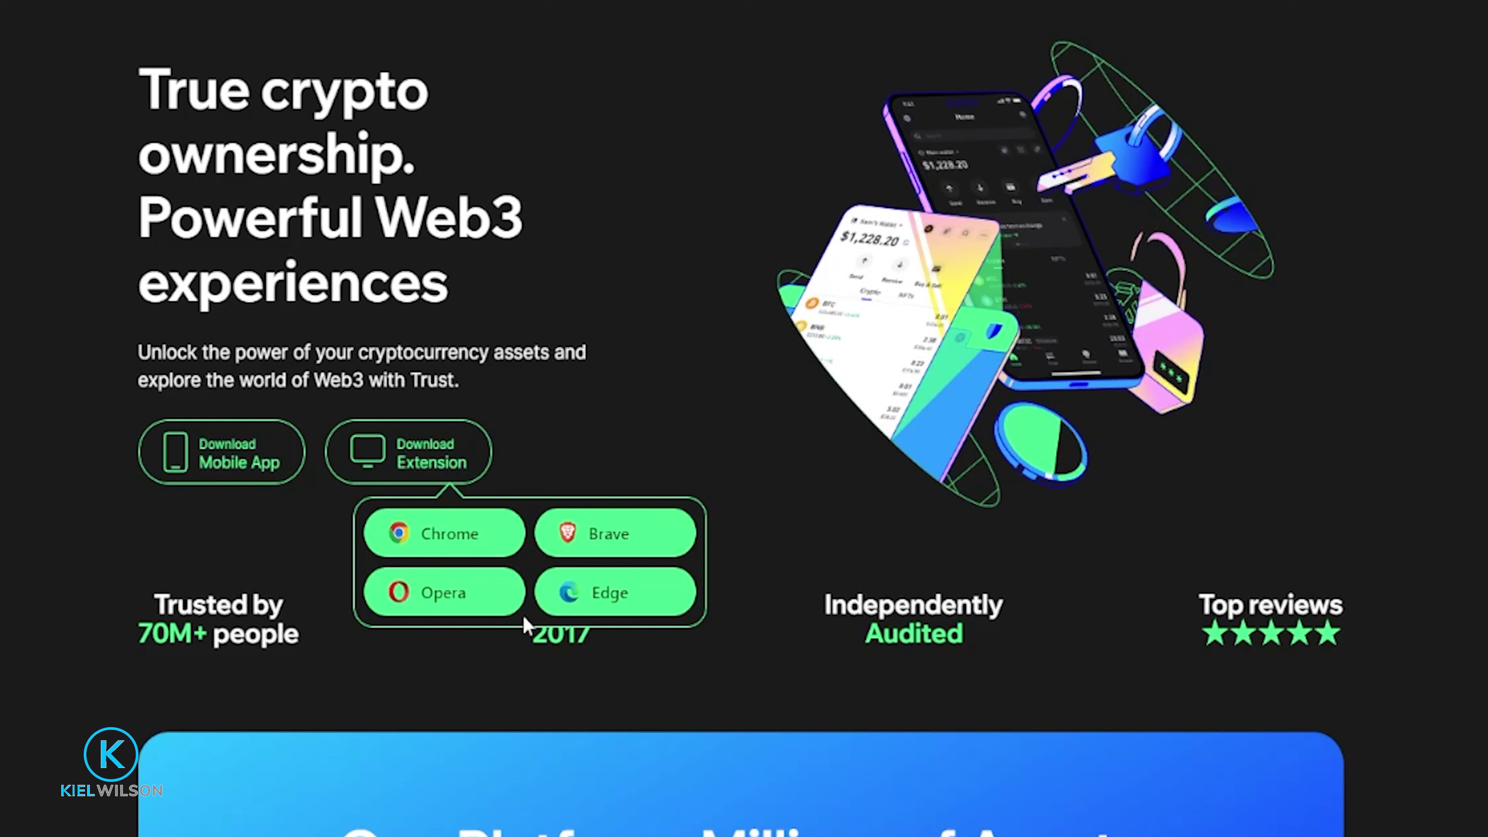
click(509, 548)
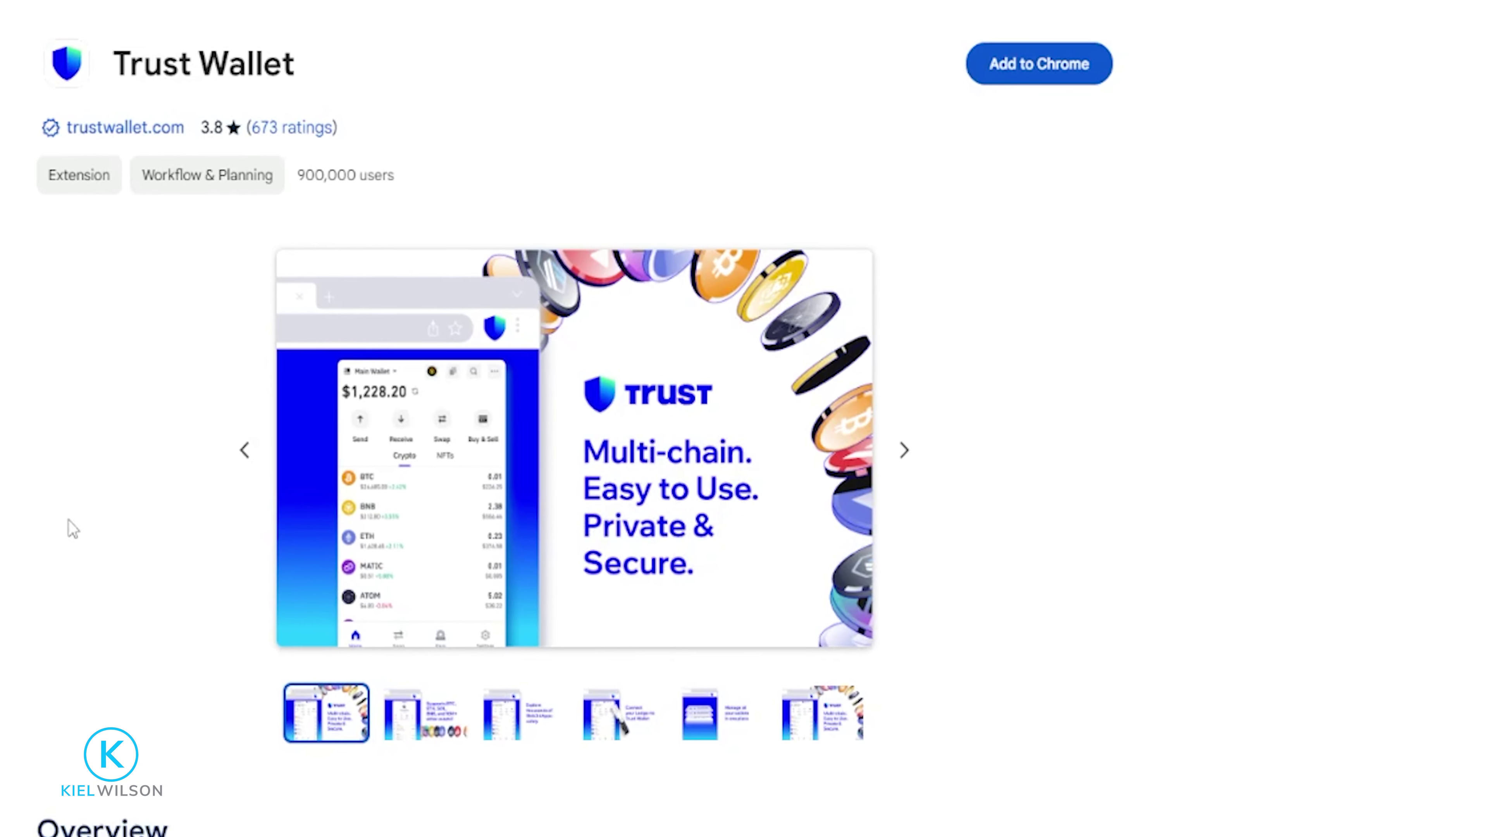
click(1053, 63)
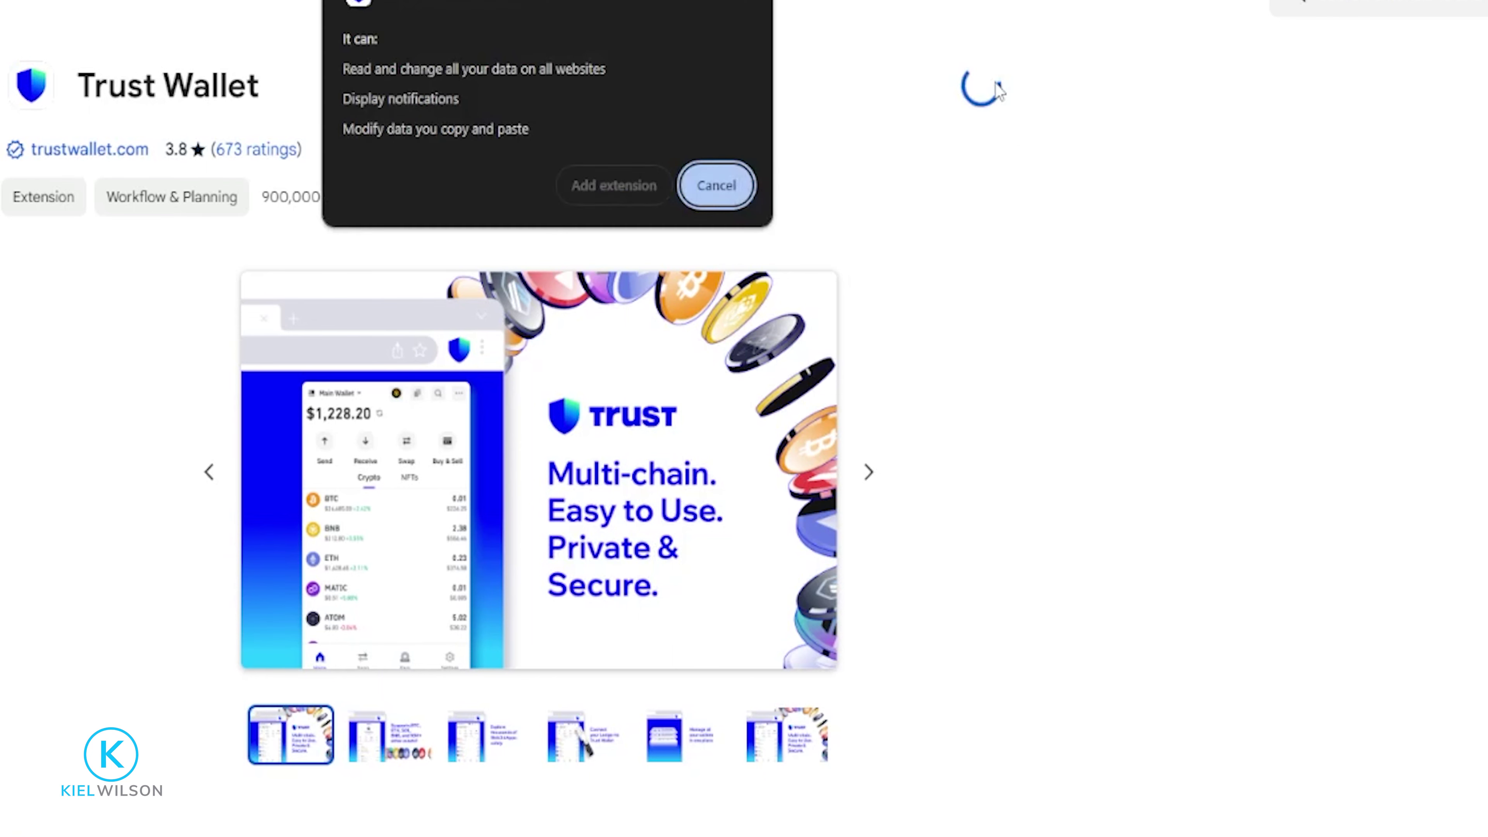
click(614, 187)
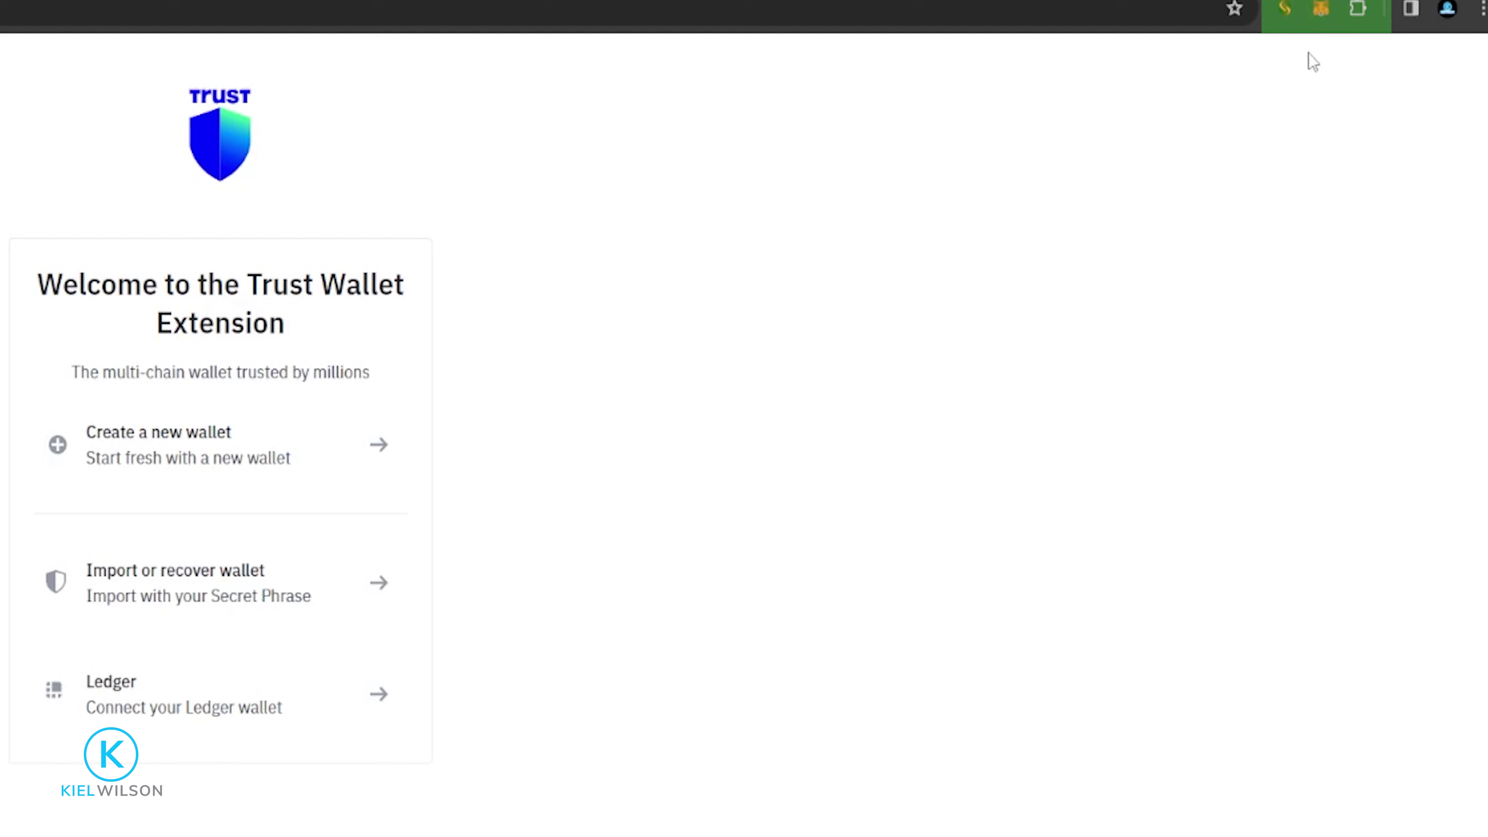
- Pin the Trust Wallet extension to the browser for quick access
click(1358, 8)
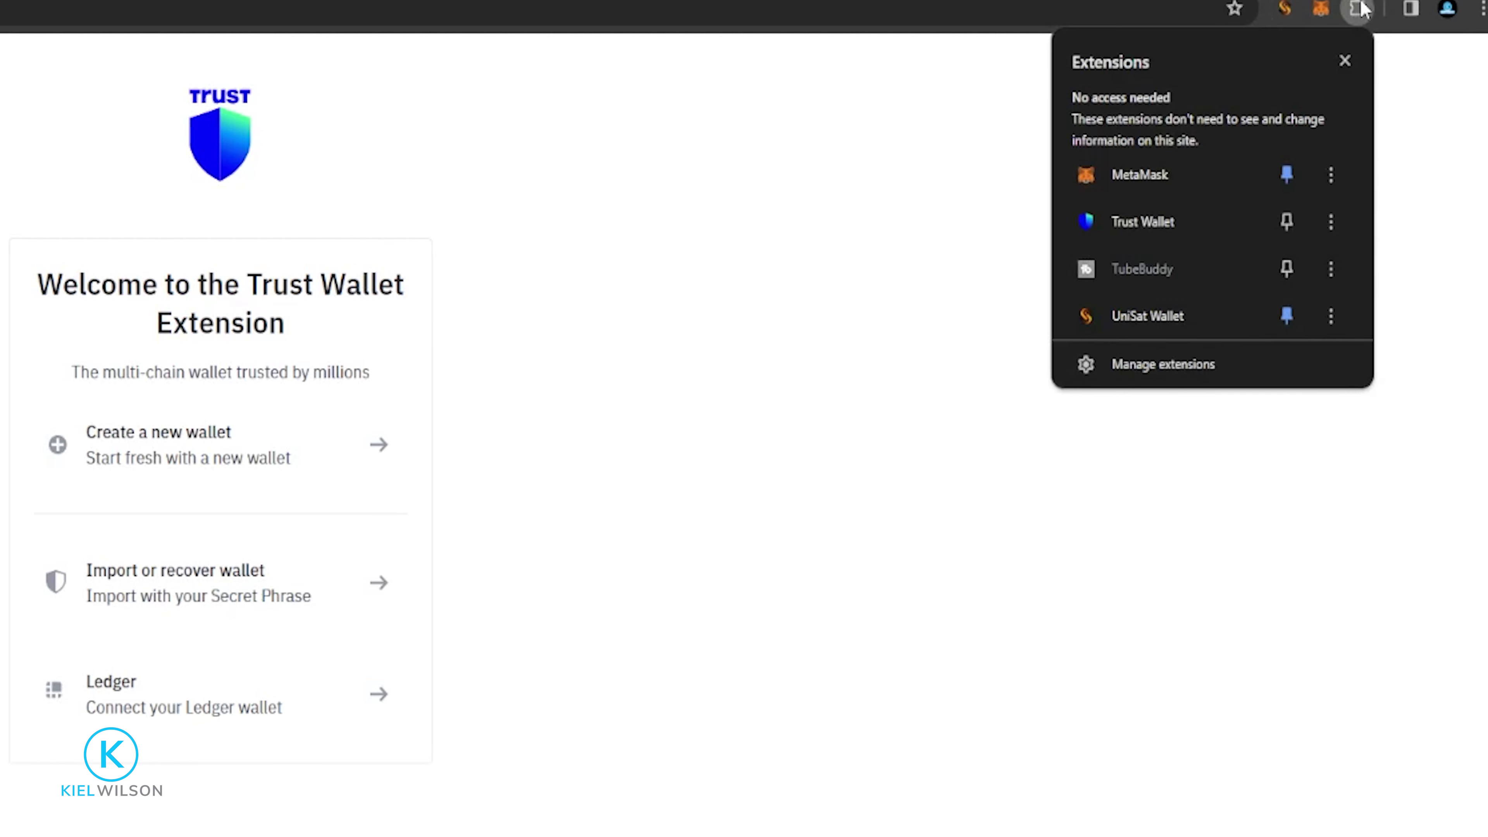
click(1286, 223)
key(Escape)
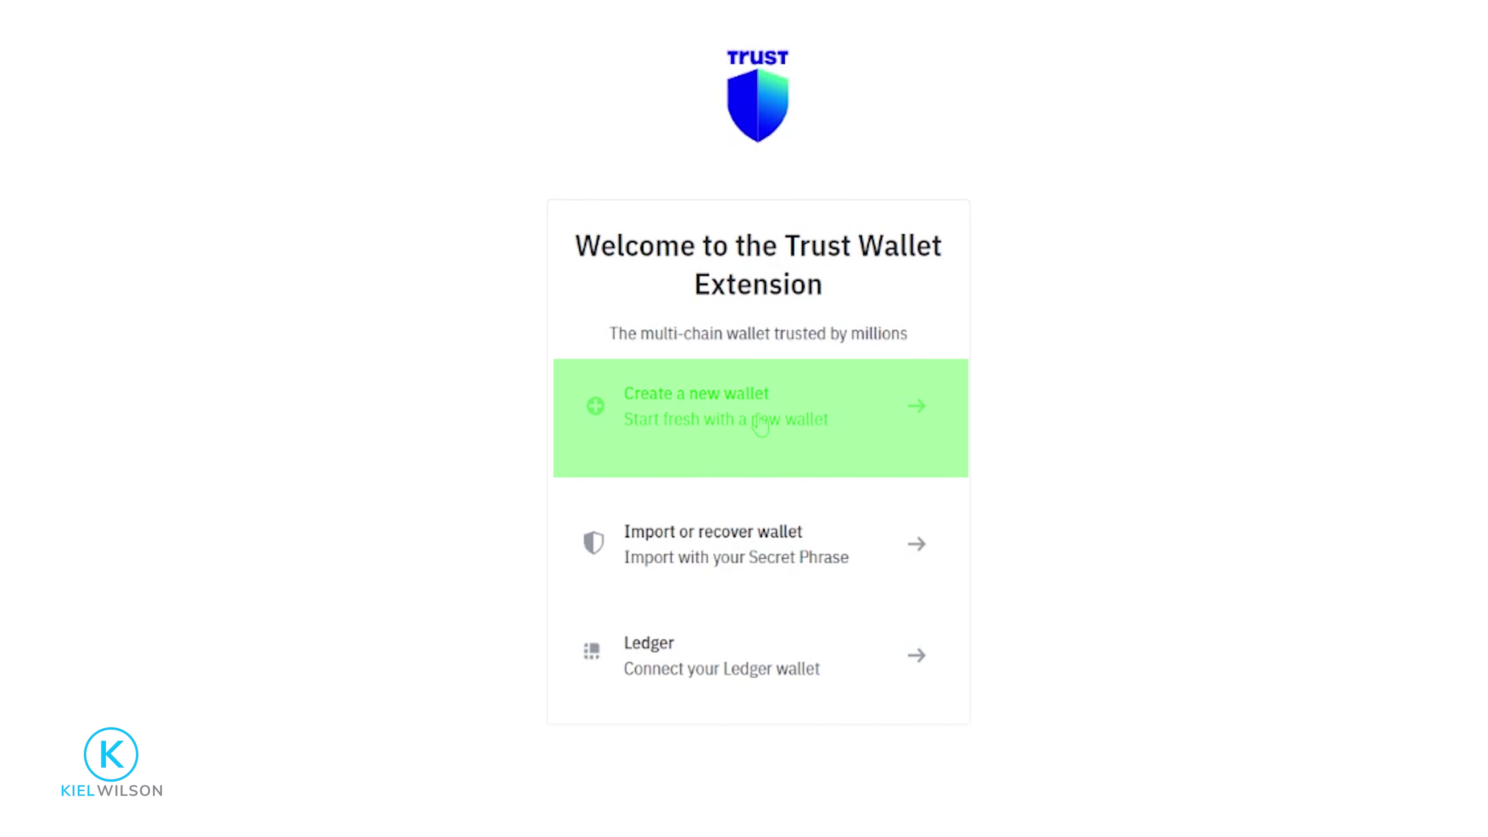
- Set up a new wallet, agreeing to the Terms of Service and declining to share usage data
click(714, 414)
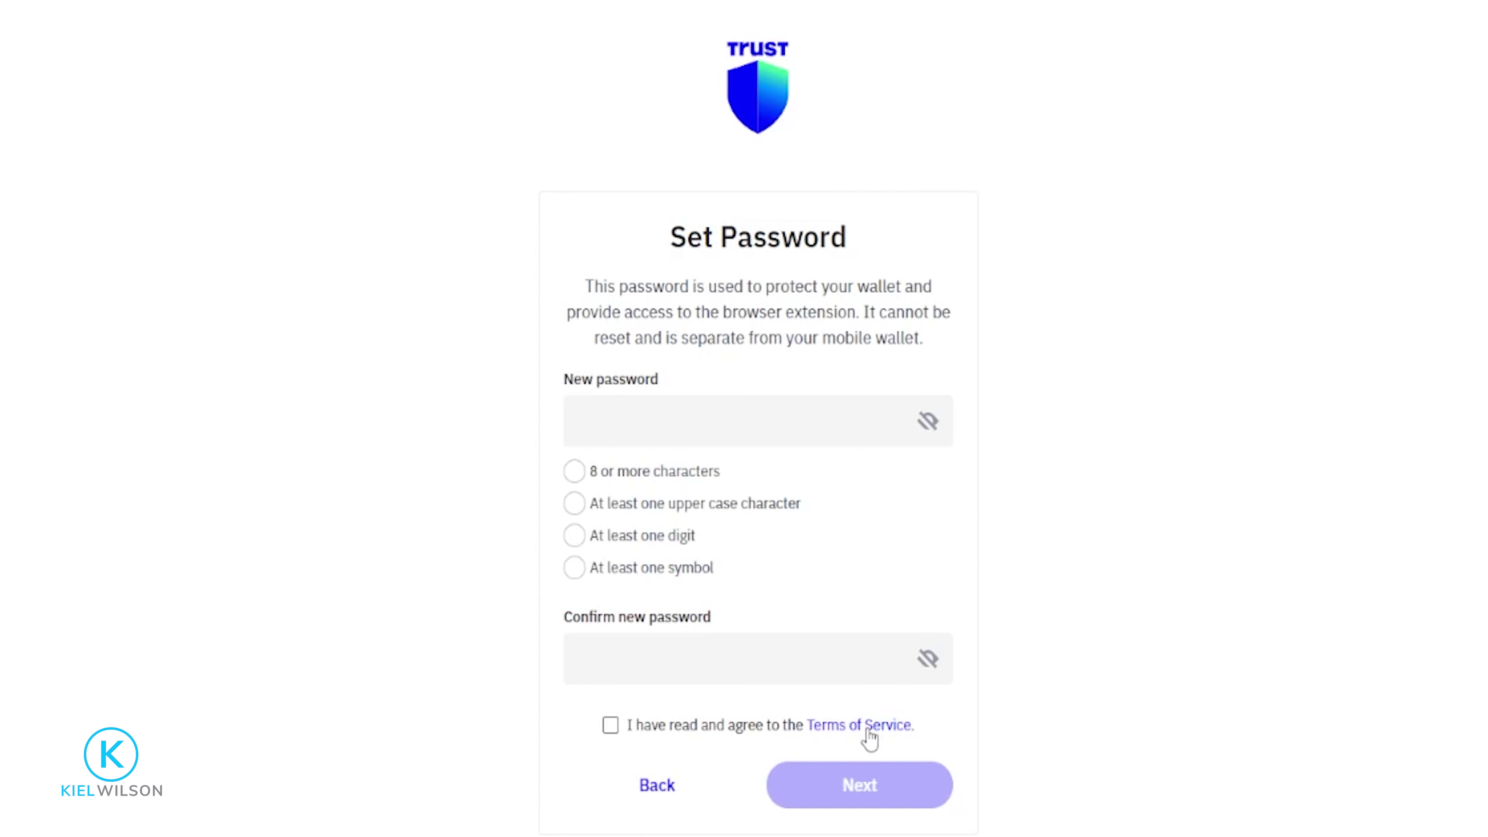
click(611, 727)
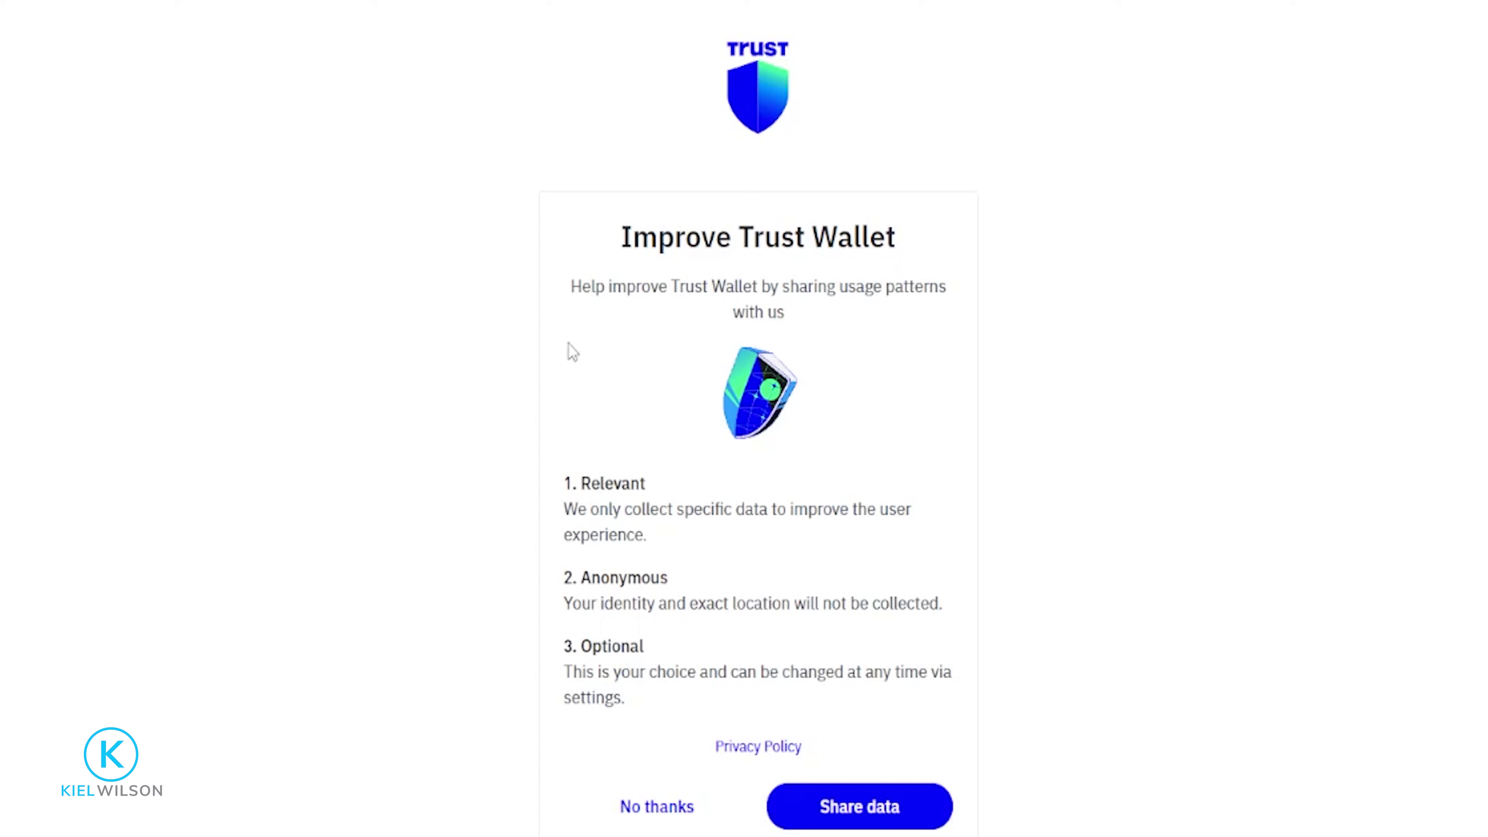
click(659, 813)
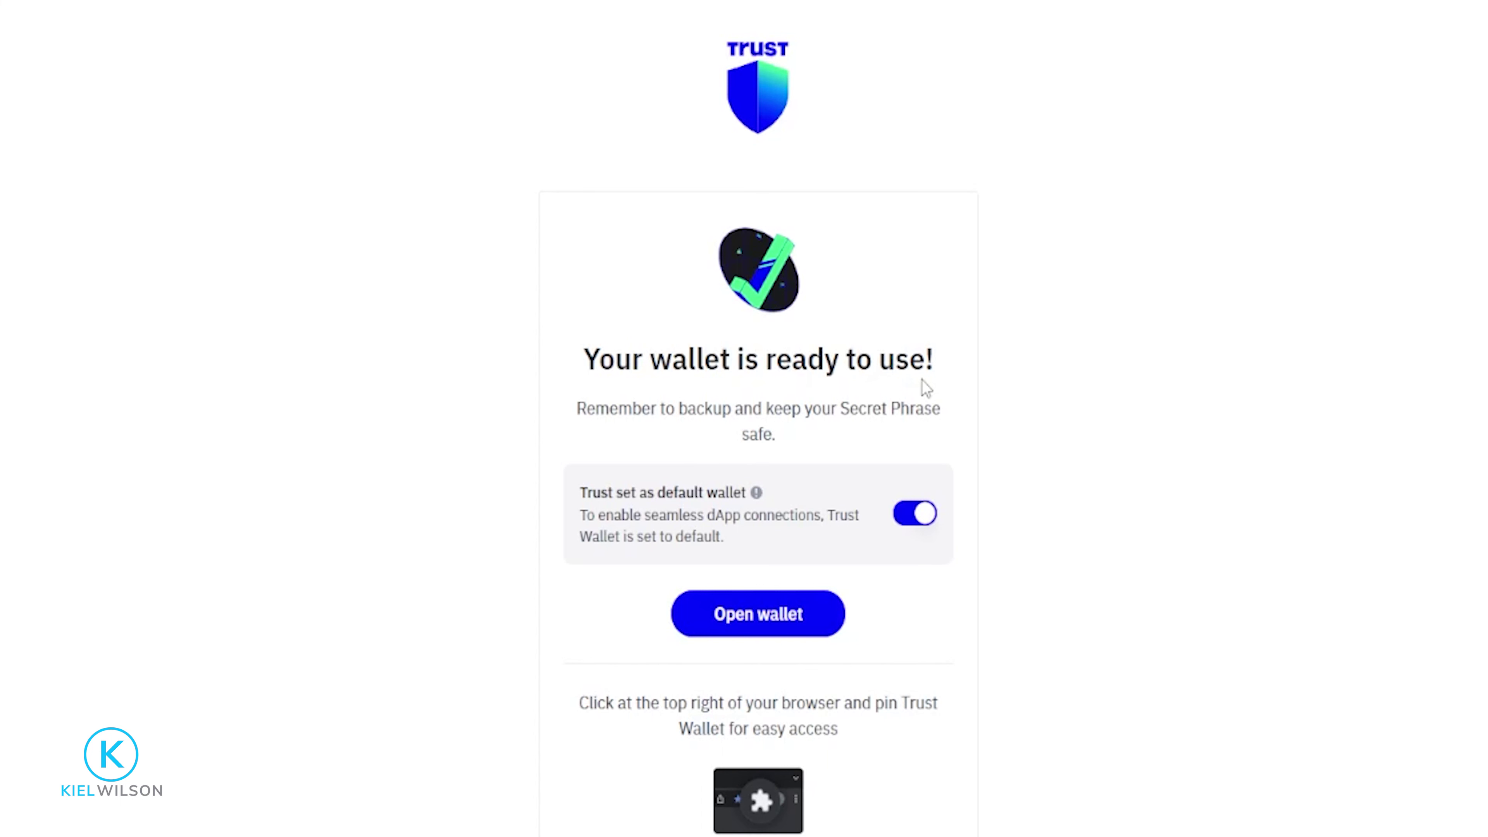
- Disable Trust as the default wallet and open the newly created wallet
click(866, 535)
click(912, 525)
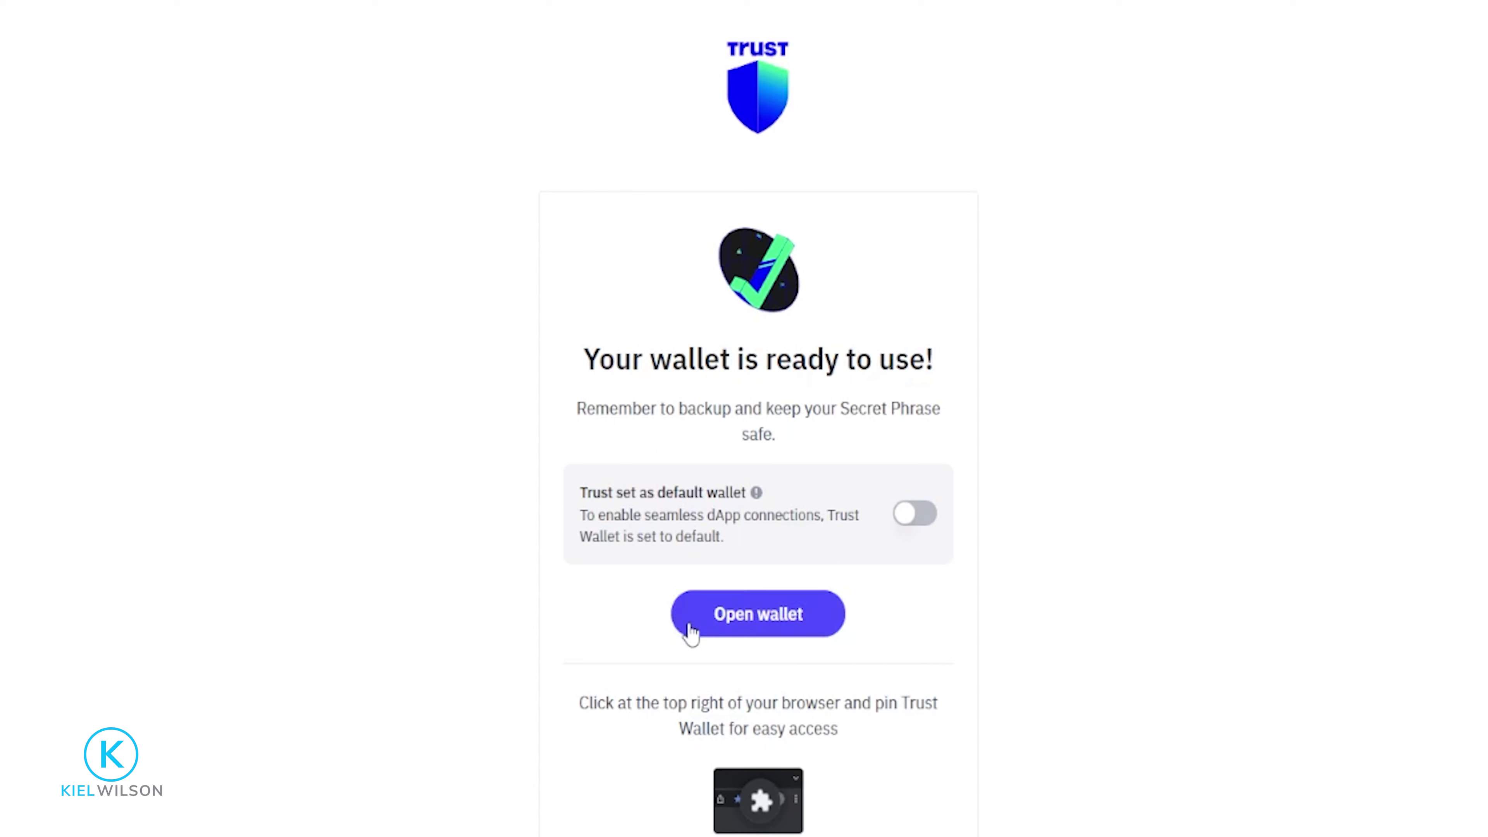
click(752, 626)
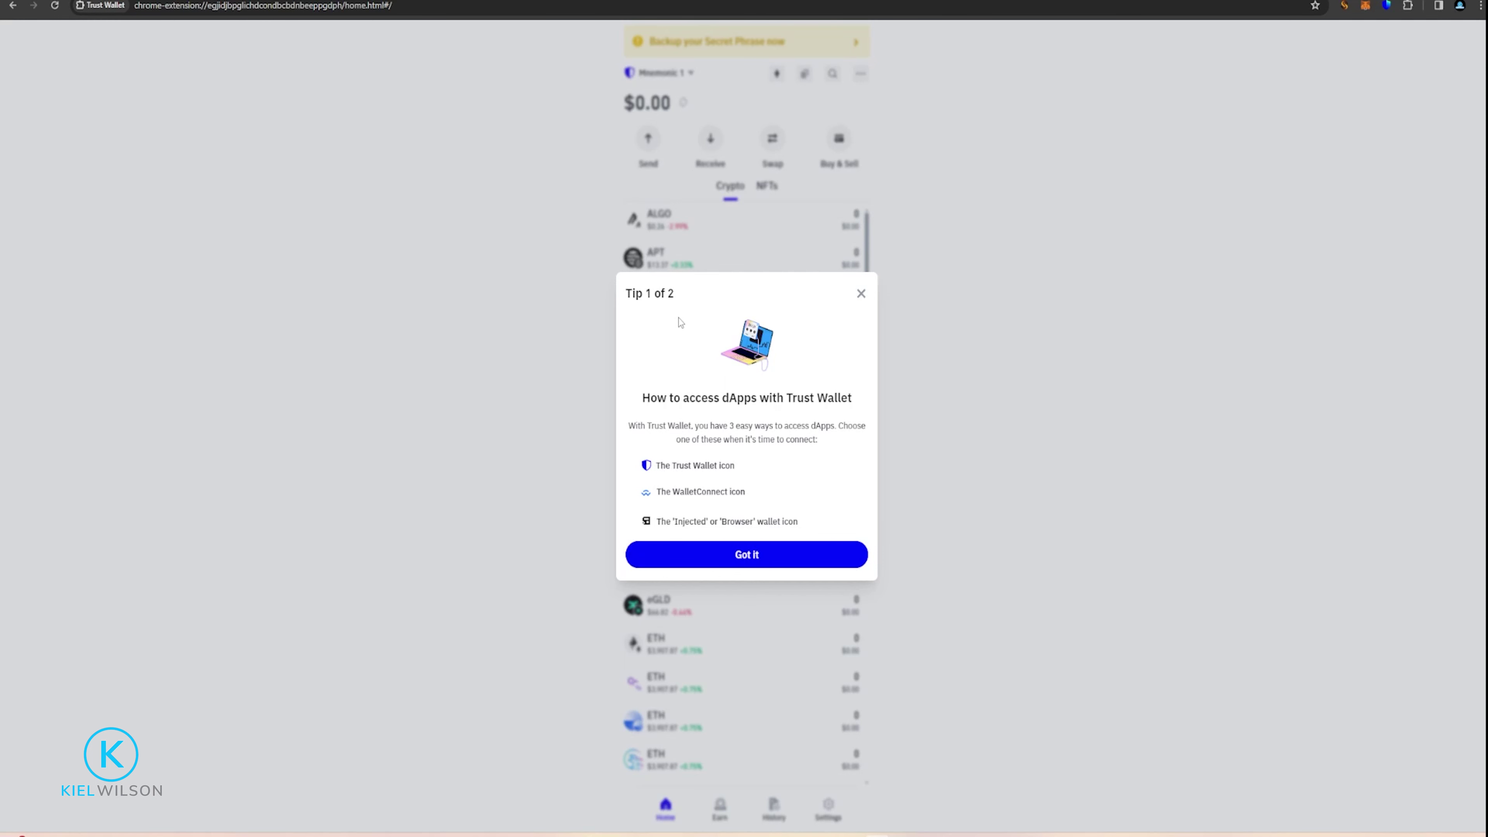
- Acknowledge both introductory tips on dApp access and token management to reach the wallet home
click(727, 556)
click(734, 550)
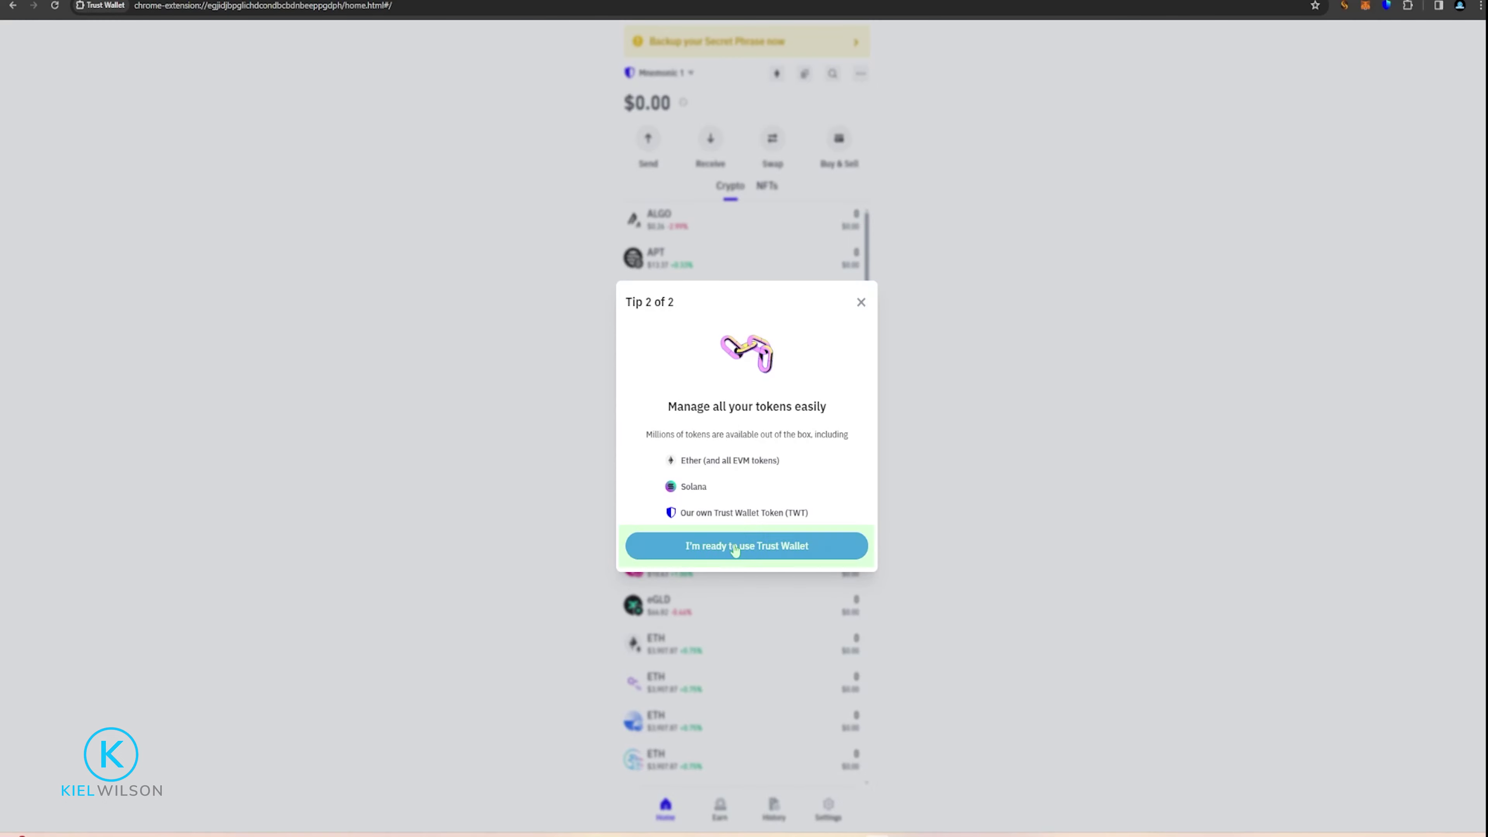
click(735, 550)
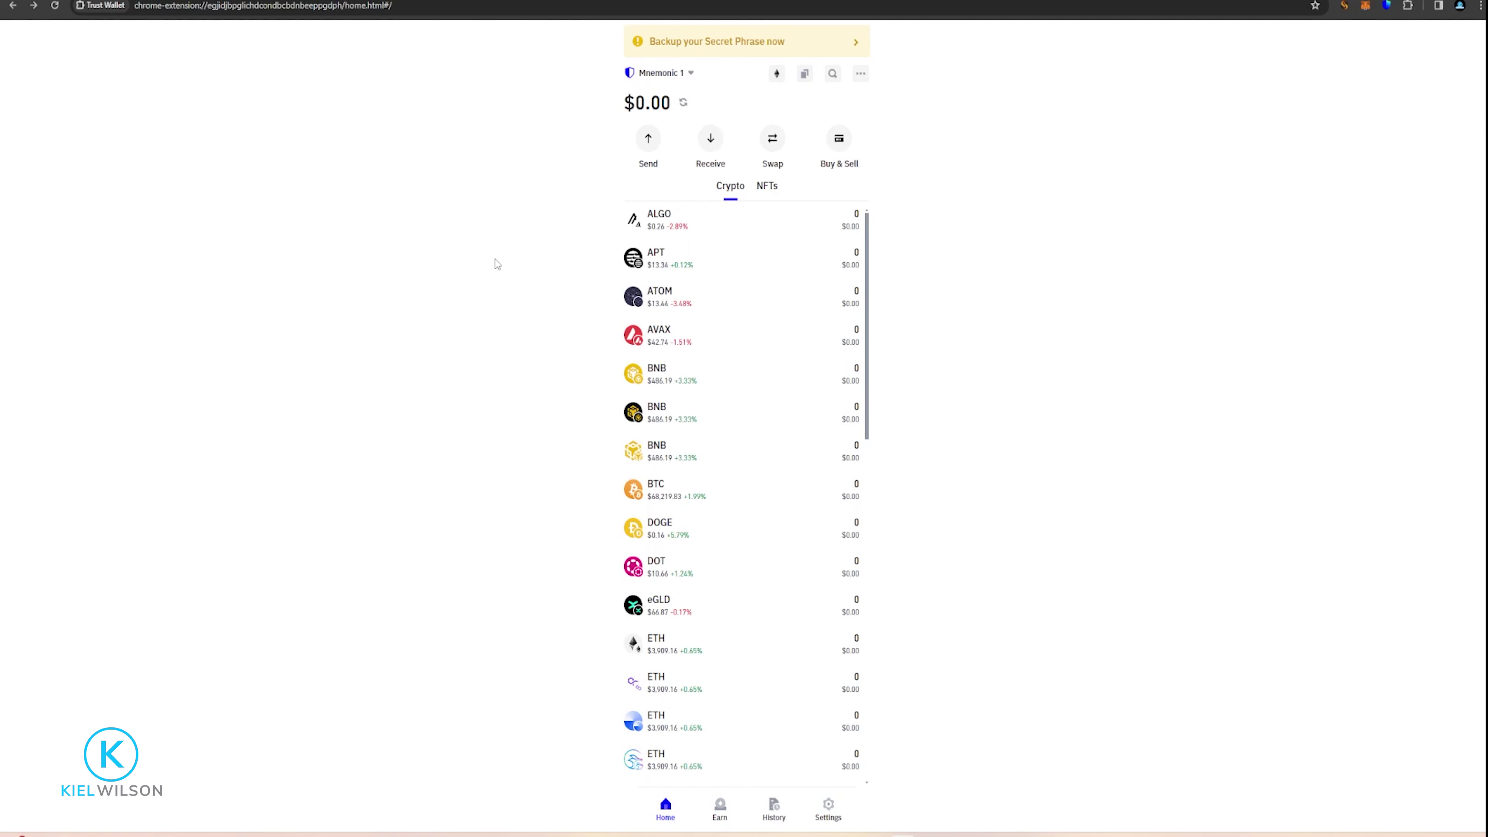
- Change the wallet's color mode to Dark and return to the wallet home
click(901, 799)
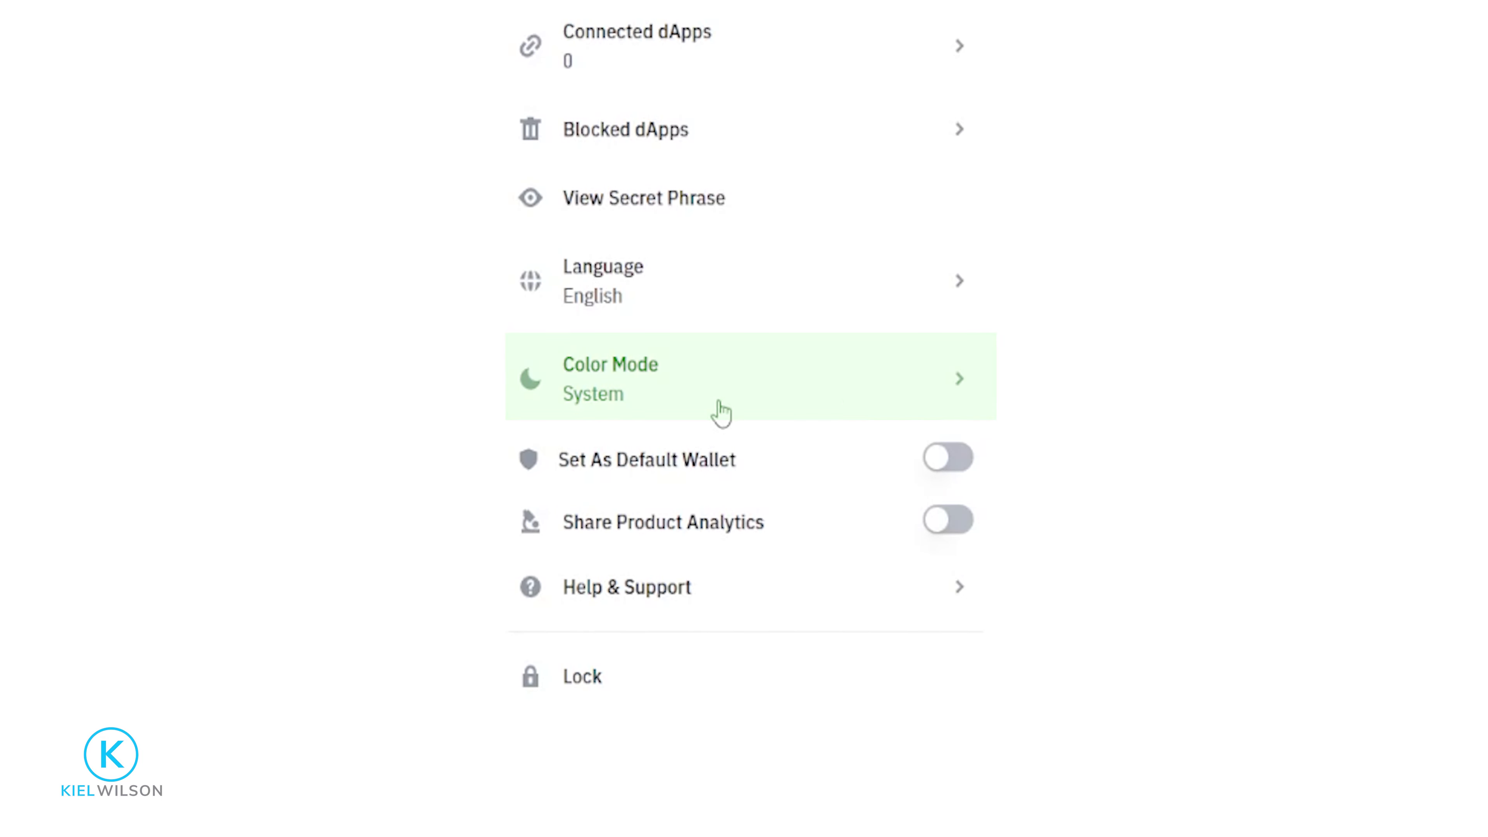
click(764, 386)
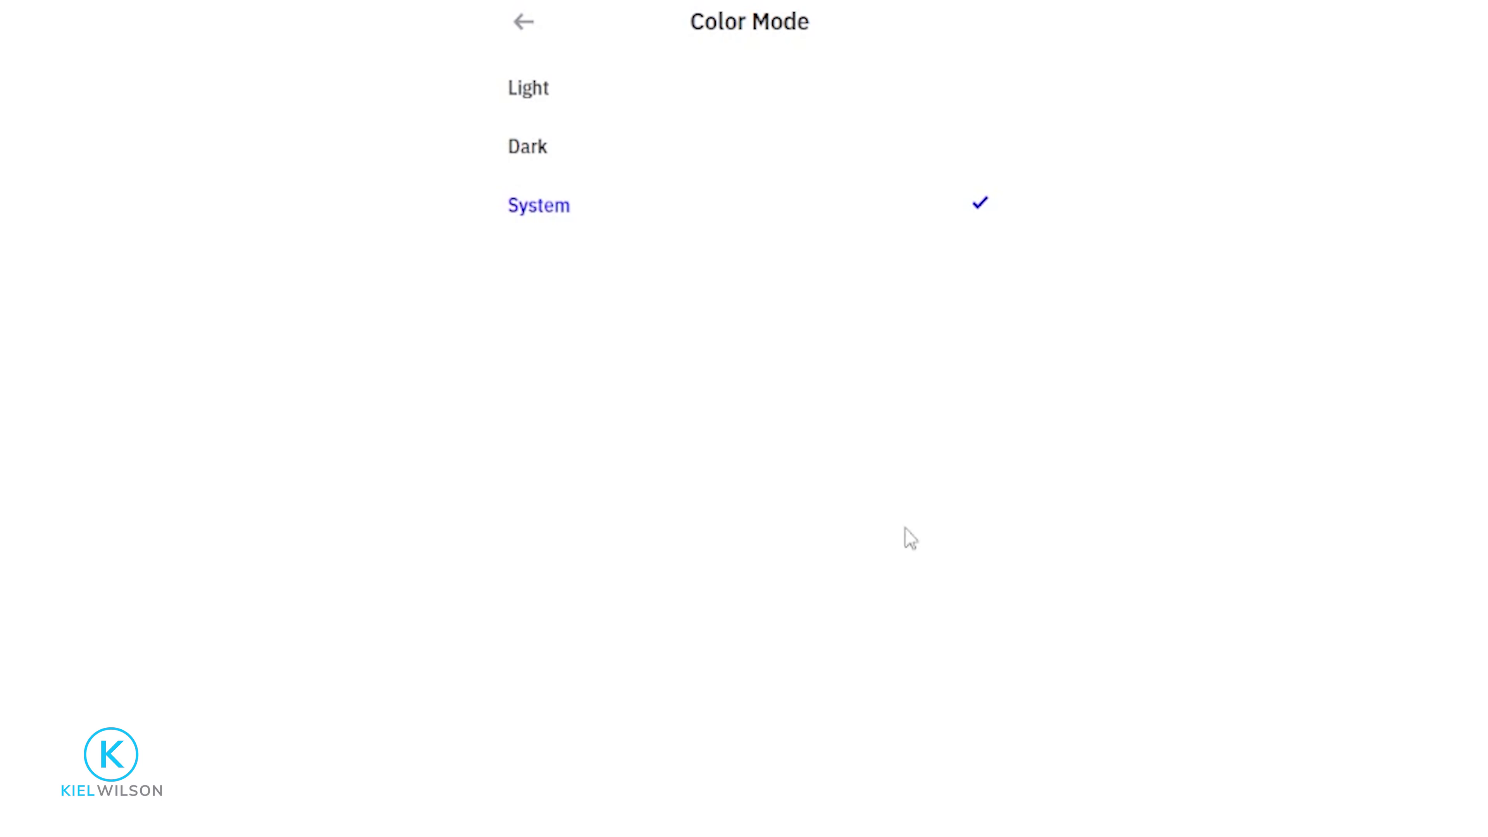
click(541, 156)
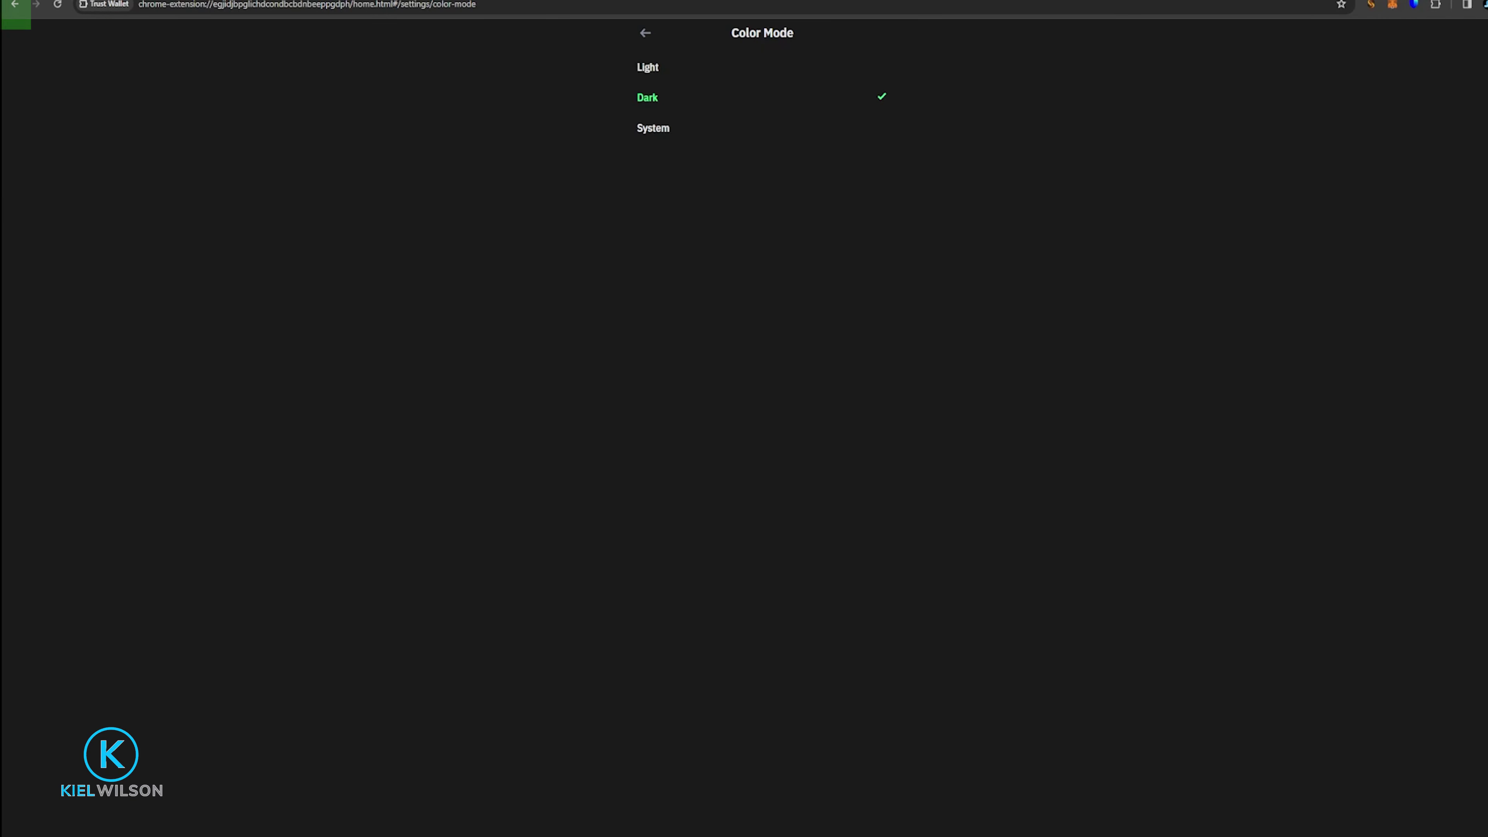
click(15, 4)
click(15, 4)
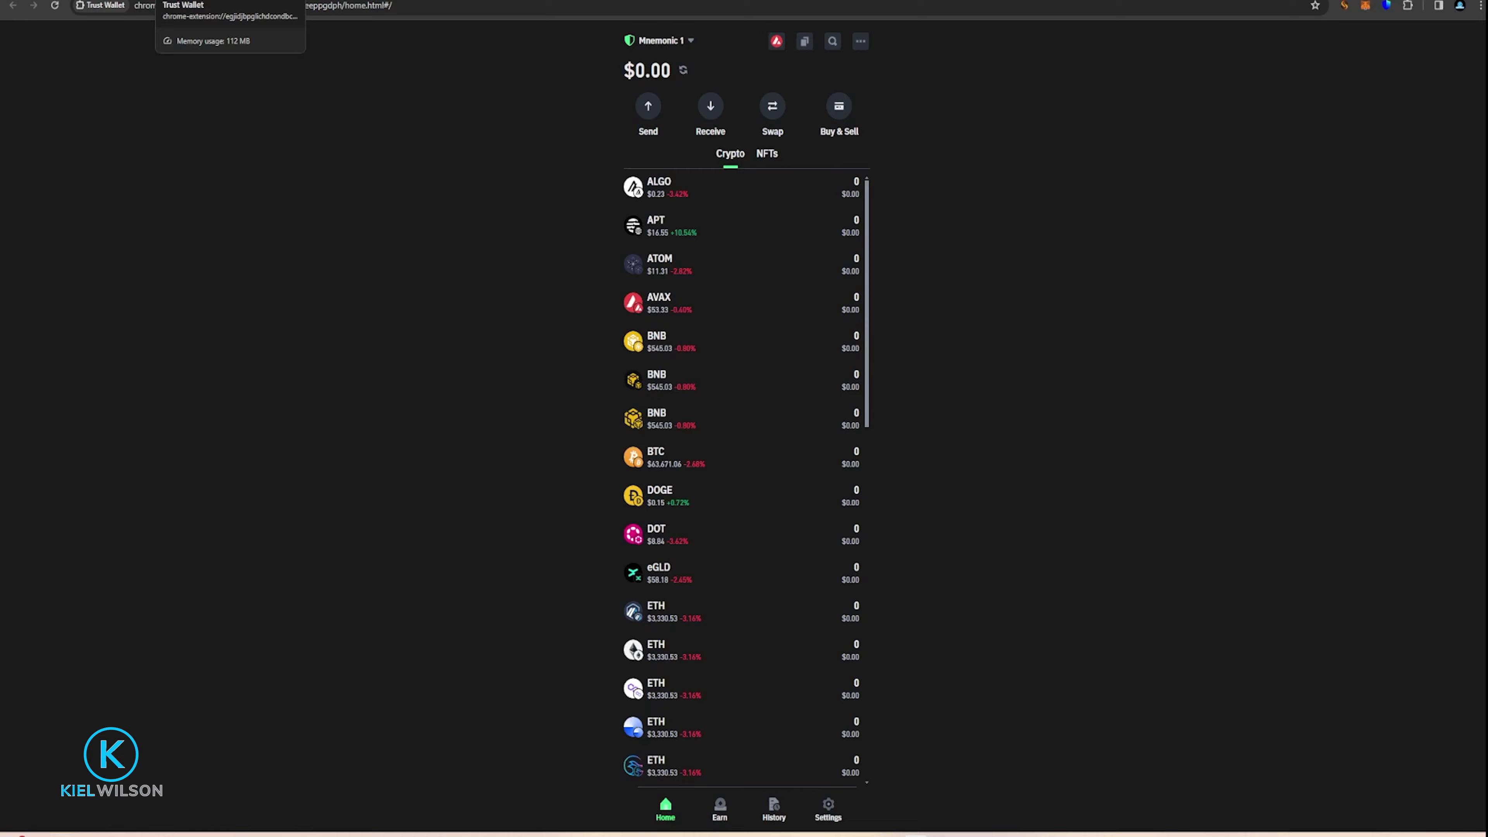
- Open the wallet through its pinned extension in a new browser tab and switch it to the fullscreen view
key(ctrl+t)
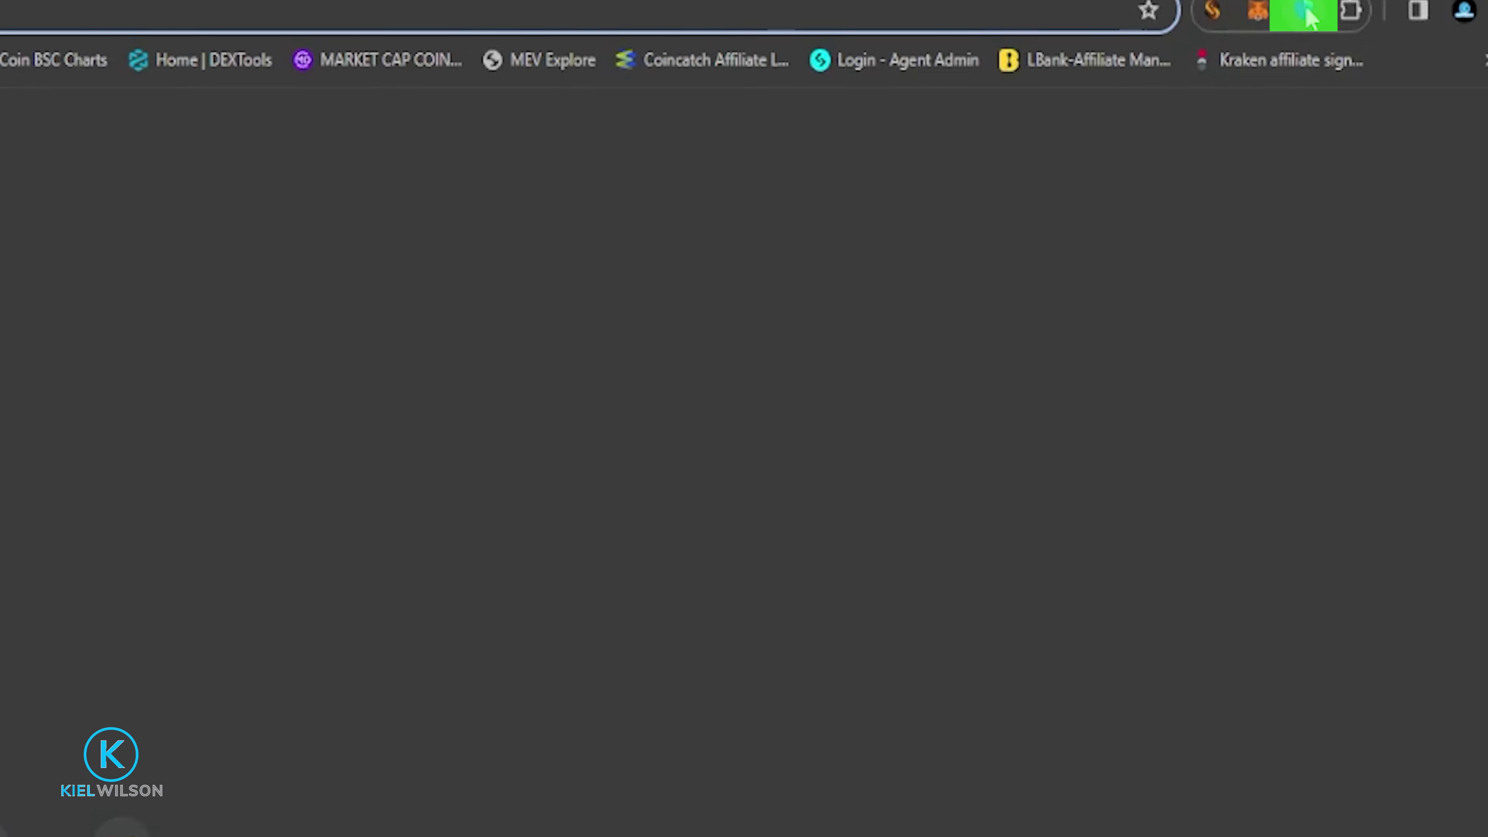
click(1308, 13)
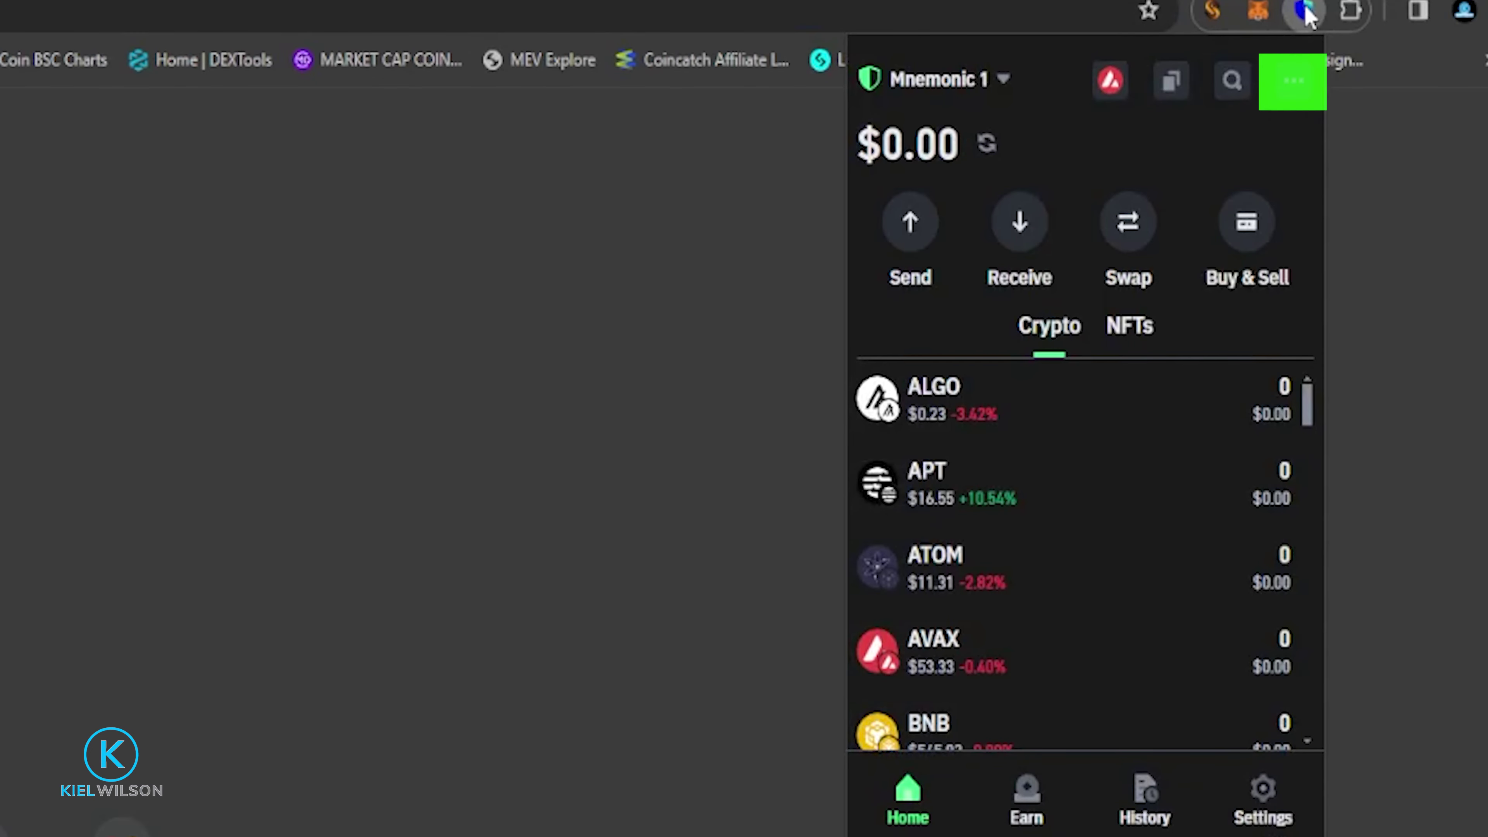
click(1294, 88)
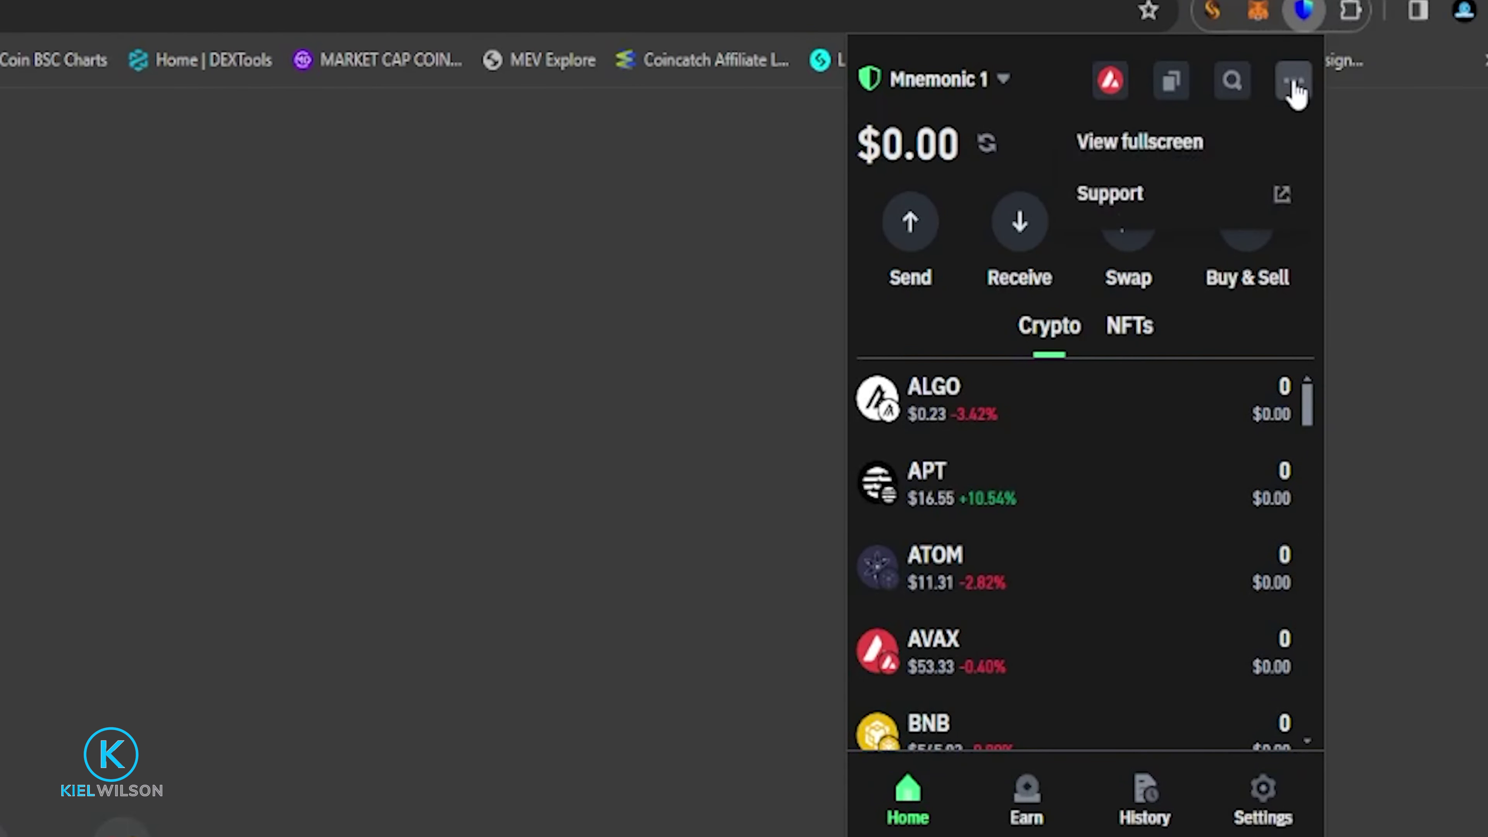
click(1167, 146)
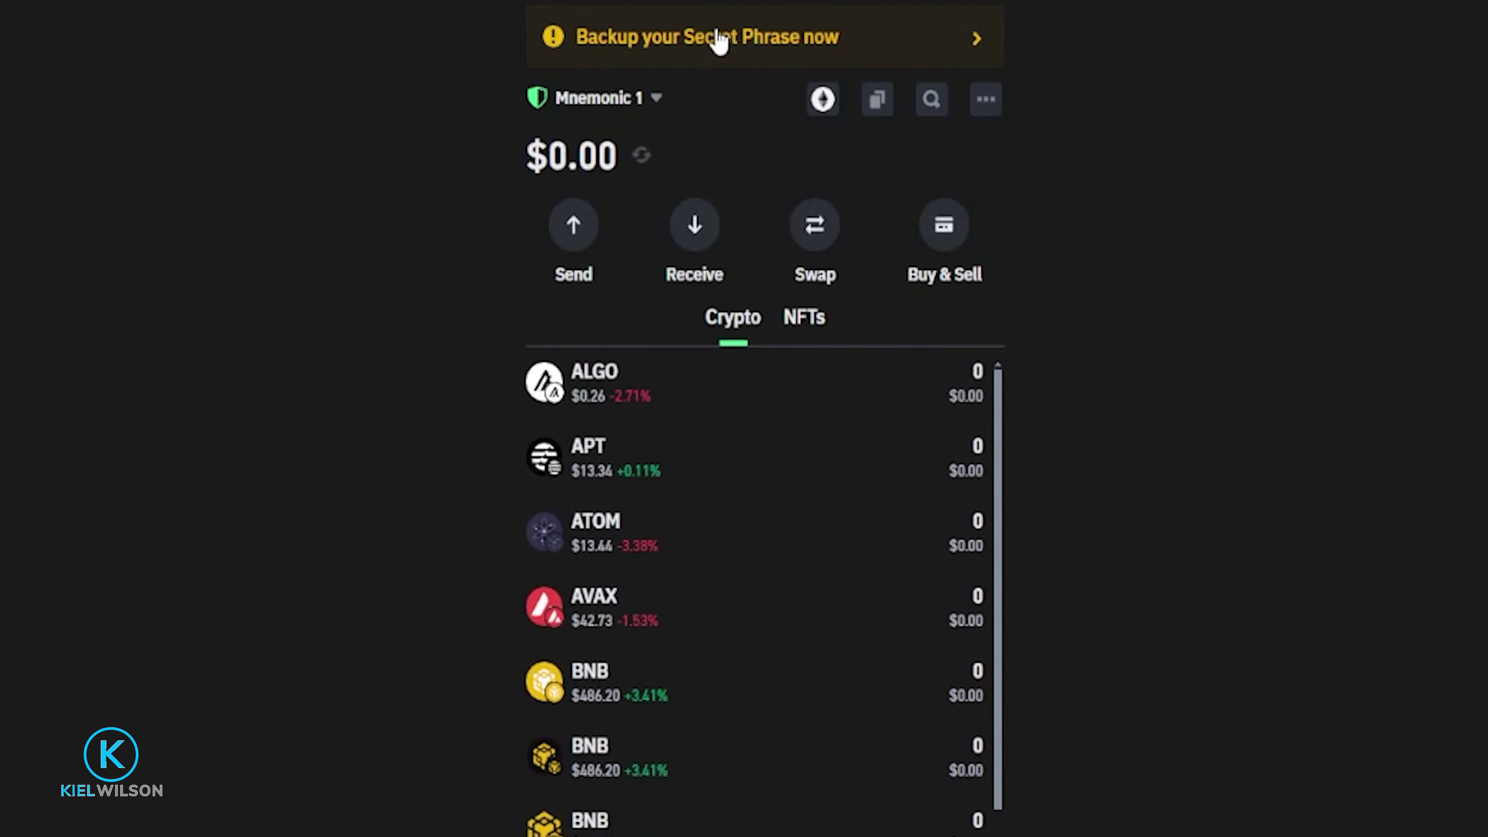
- Back up the secret phrase, entering the wallet password to reveal it and submitting the word-order confirmation
click(735, 41)
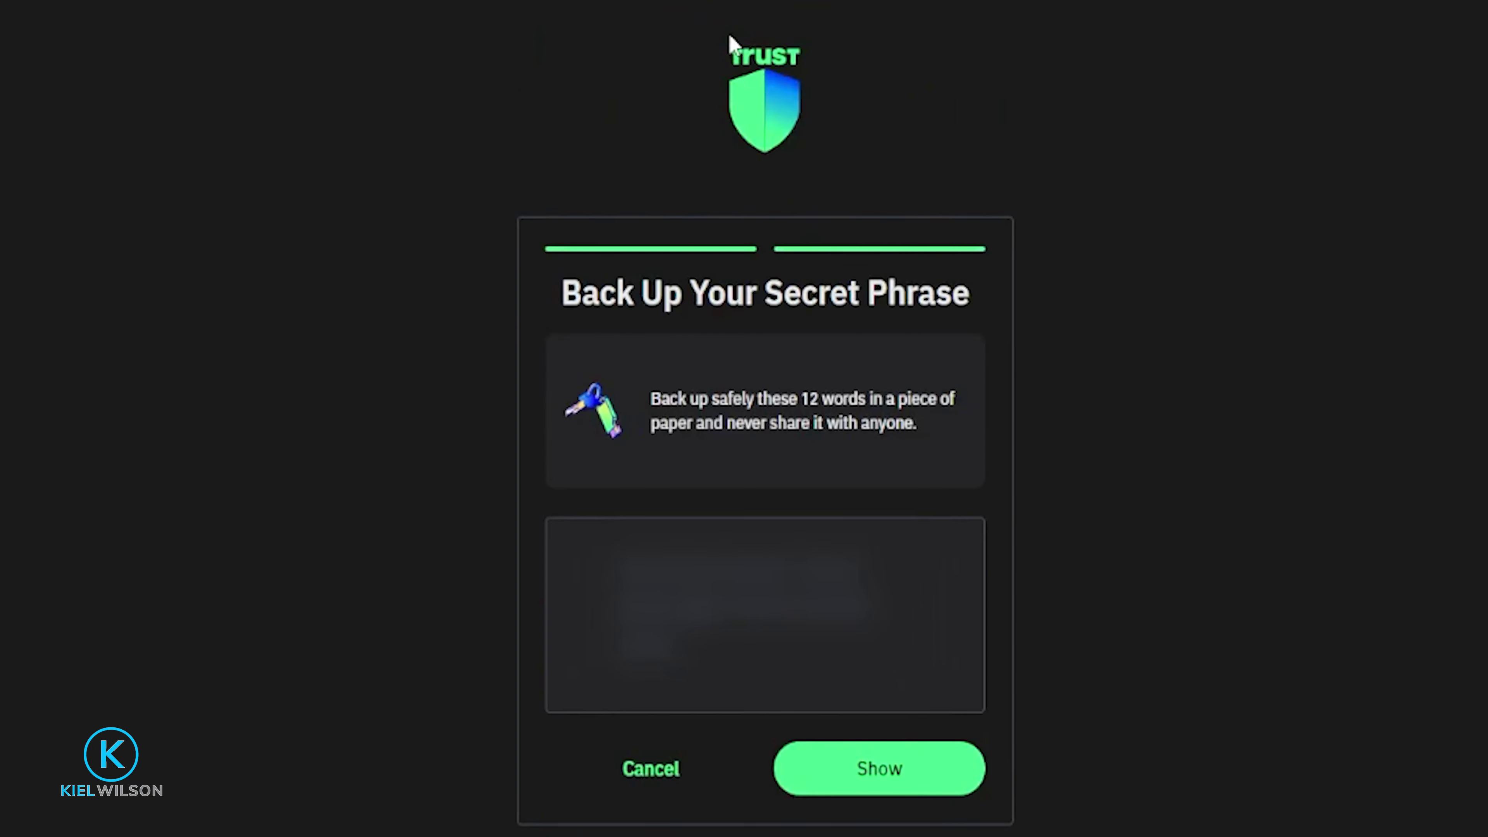
click(951, 792)
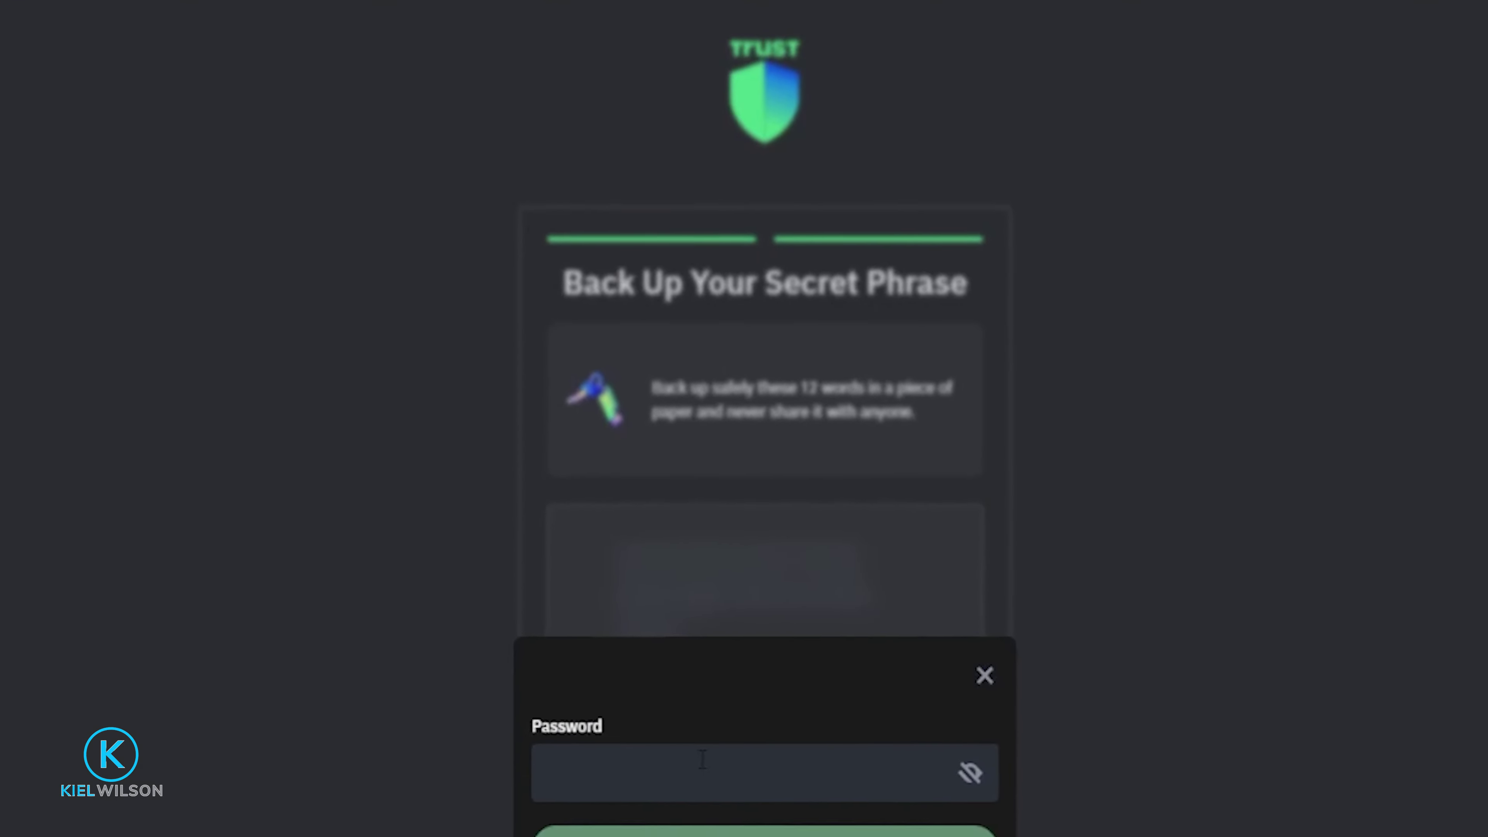
click(793, 777)
key(ctrl+v)
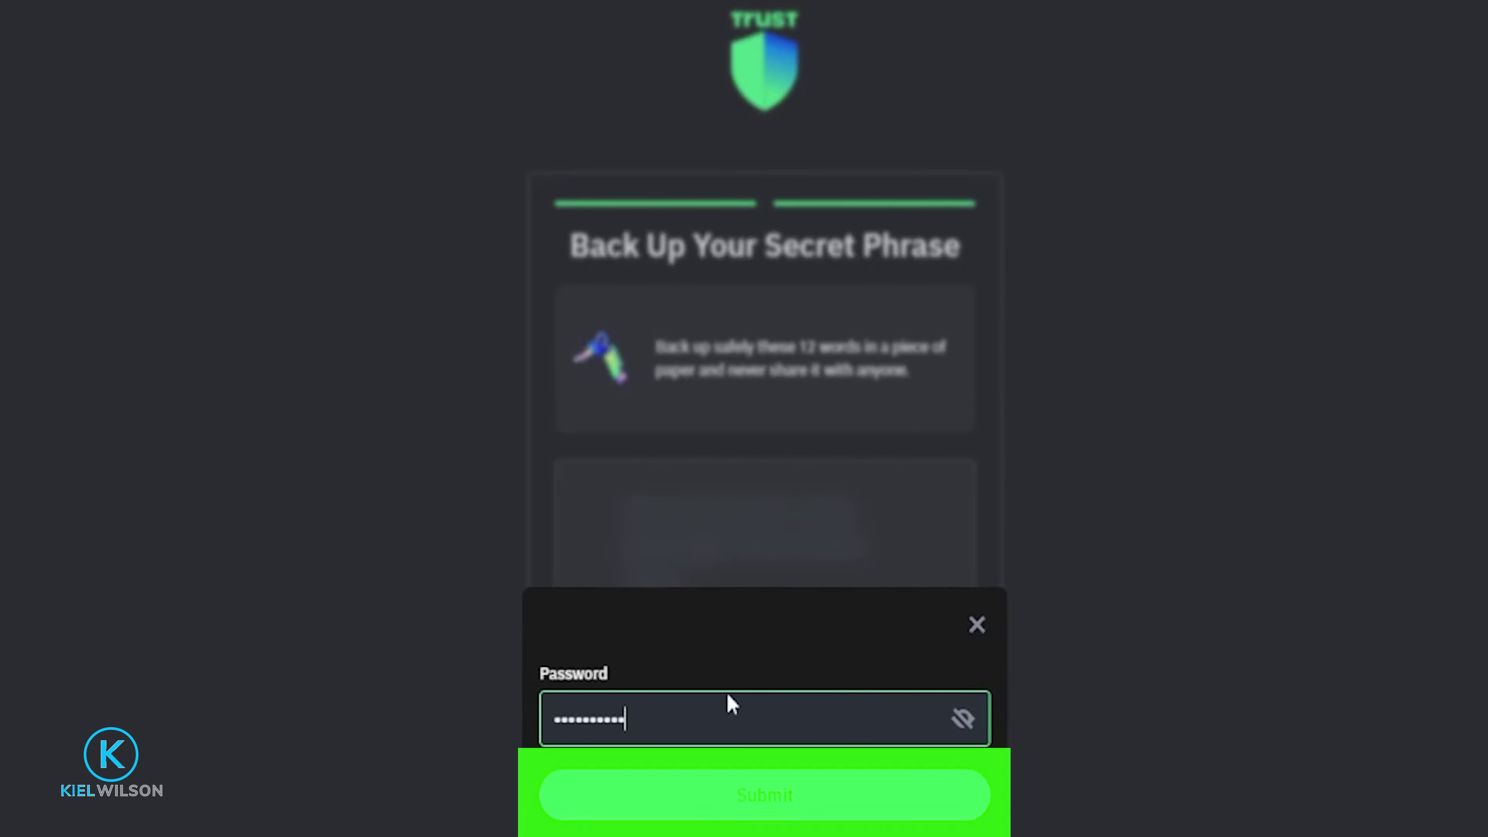
click(748, 807)
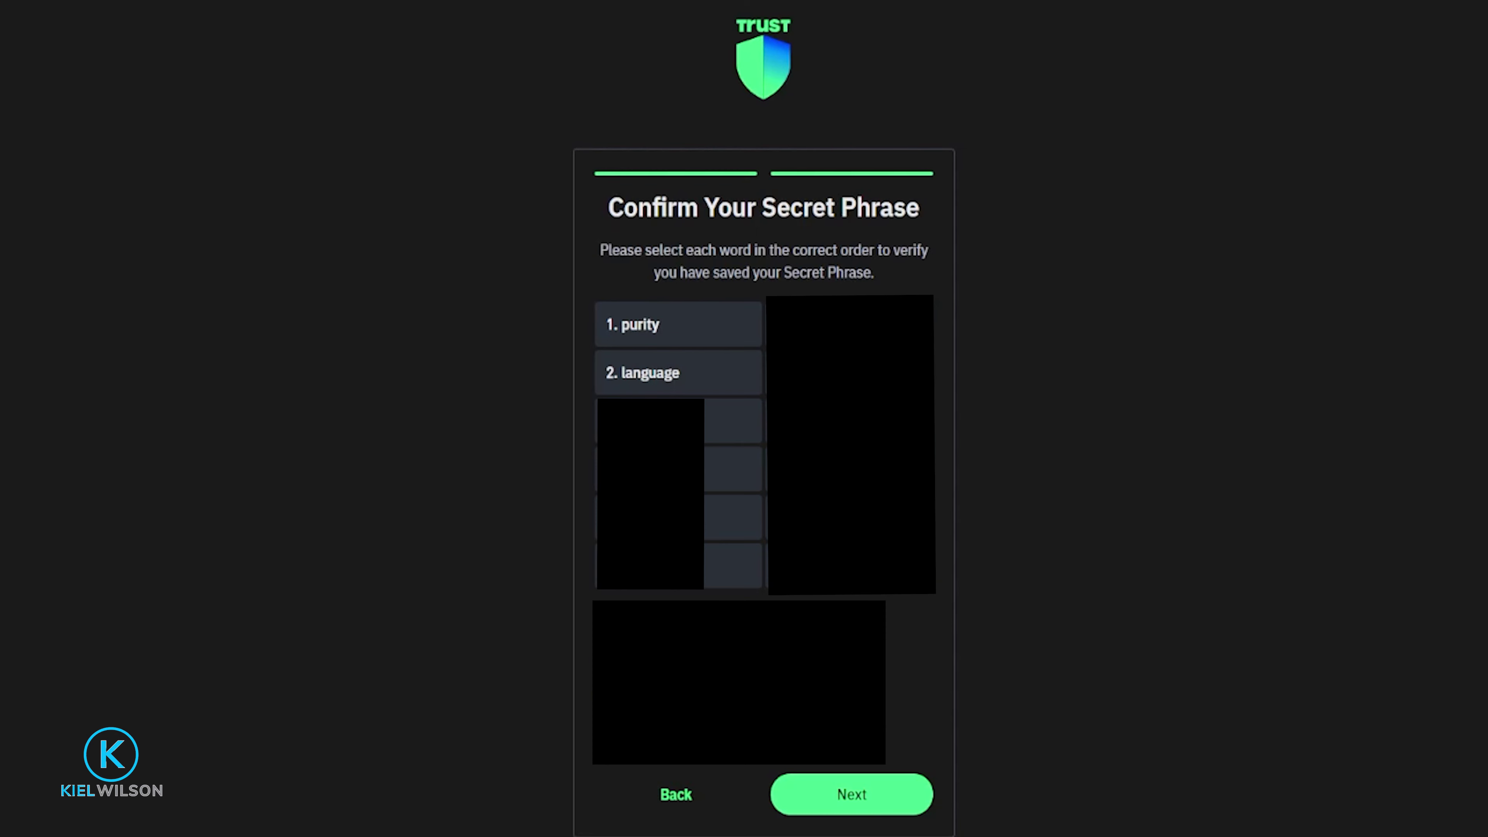
click(851, 797)
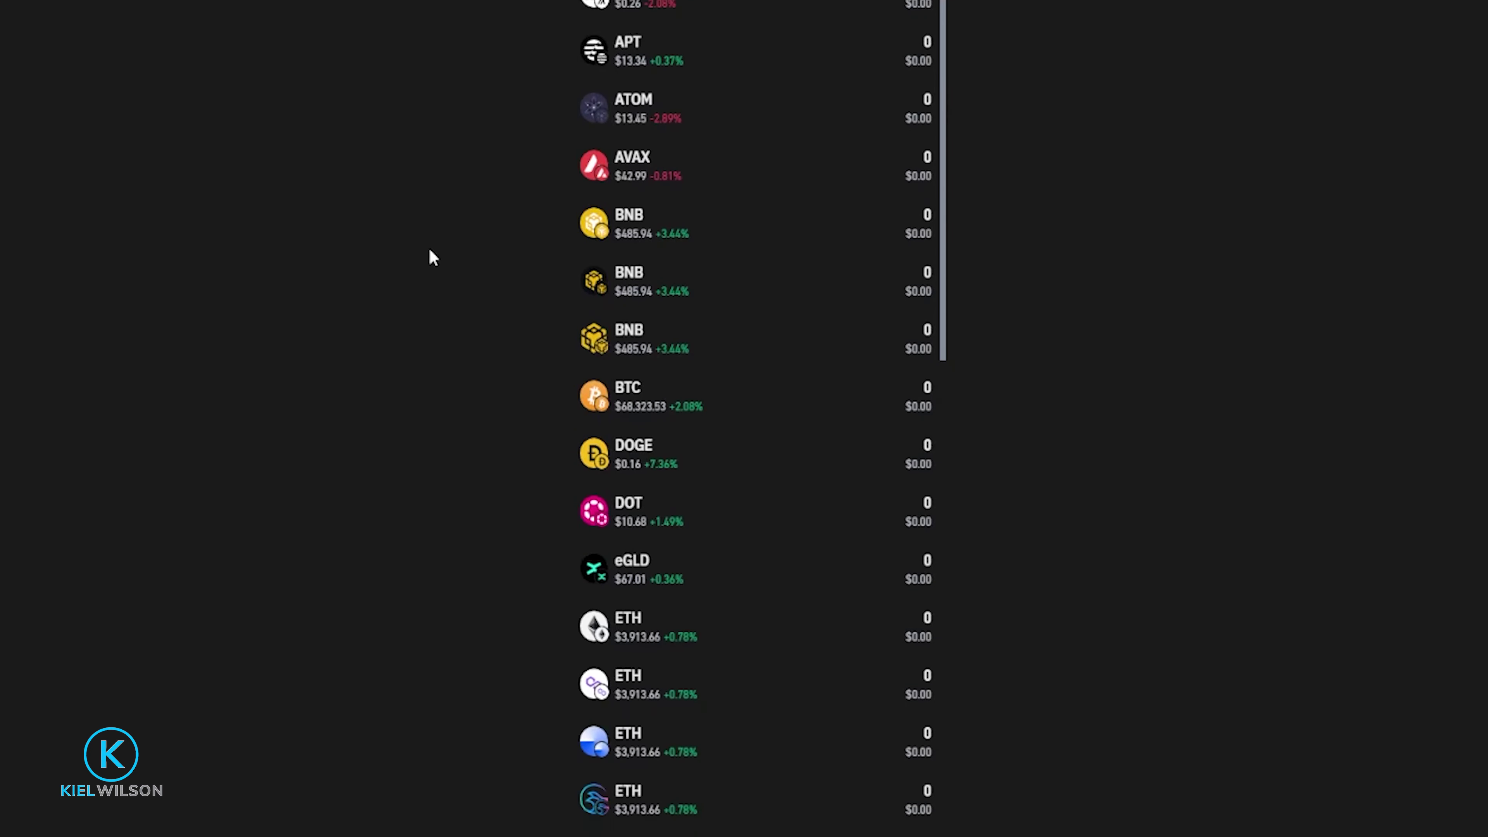
- Reveal the wallet's secret phrase again from the settings
click(882, 816)
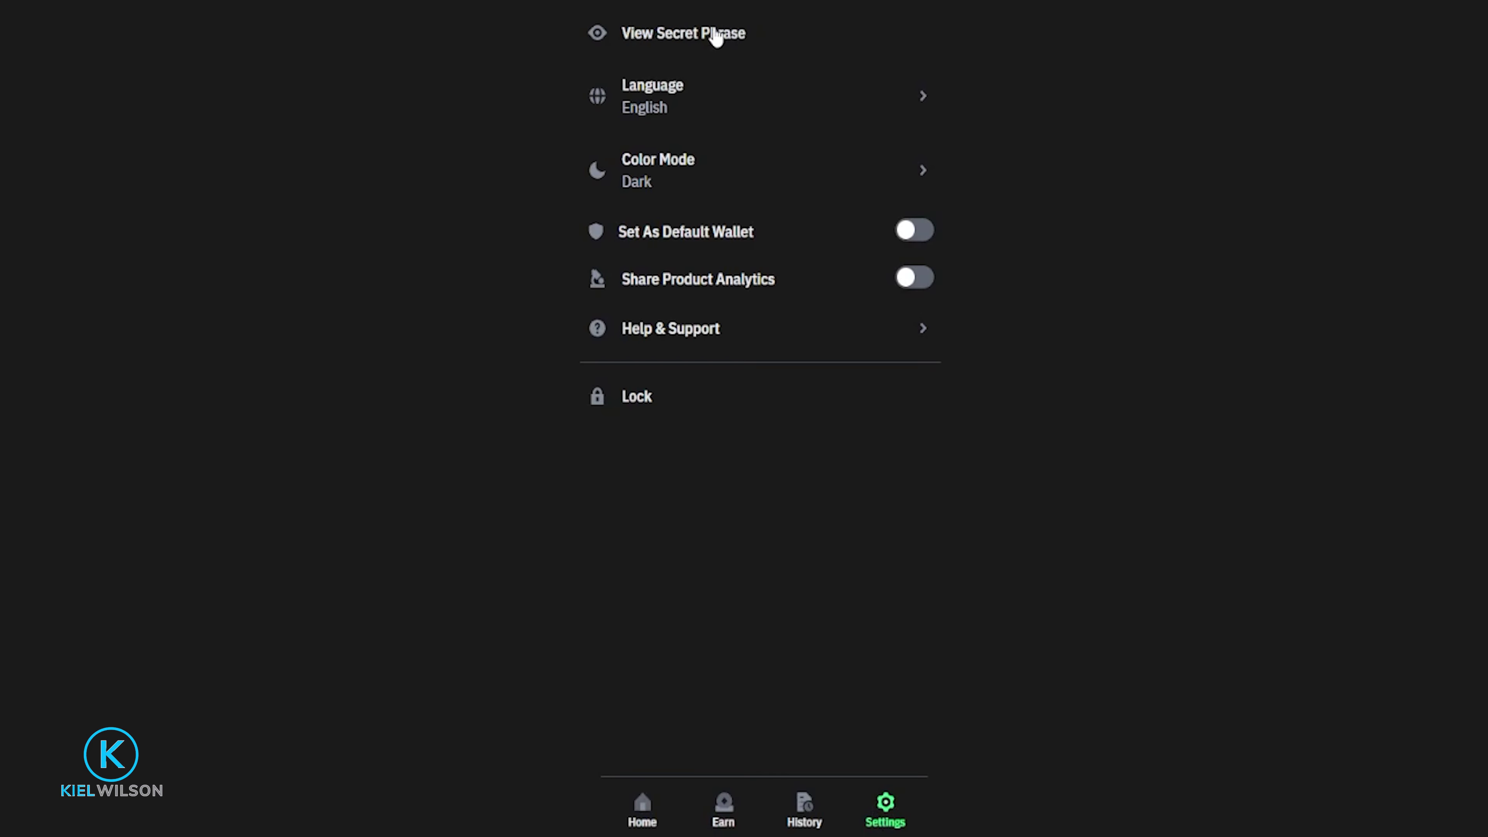
click(716, 36)
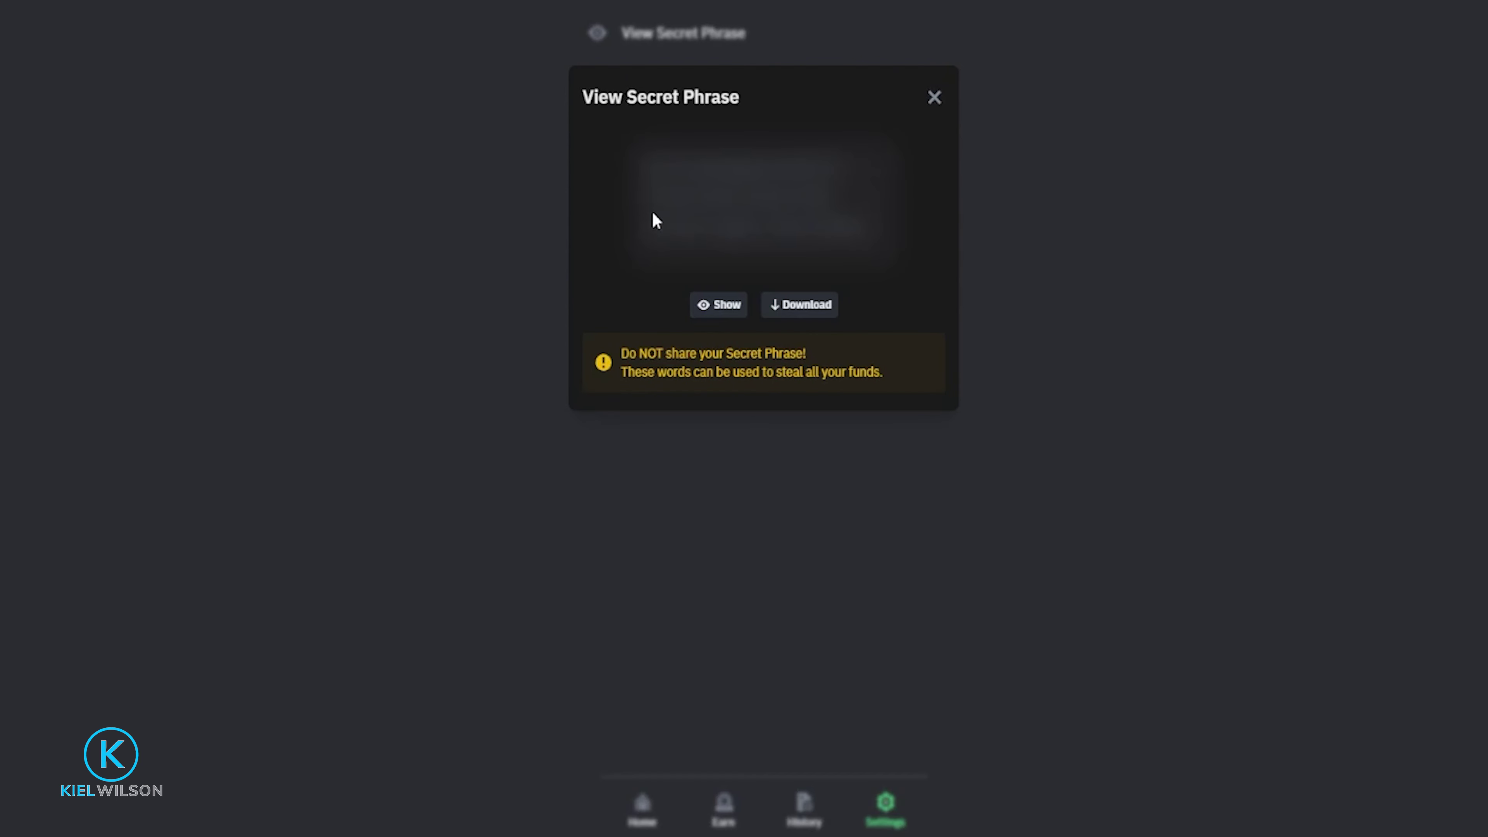
click(722, 308)
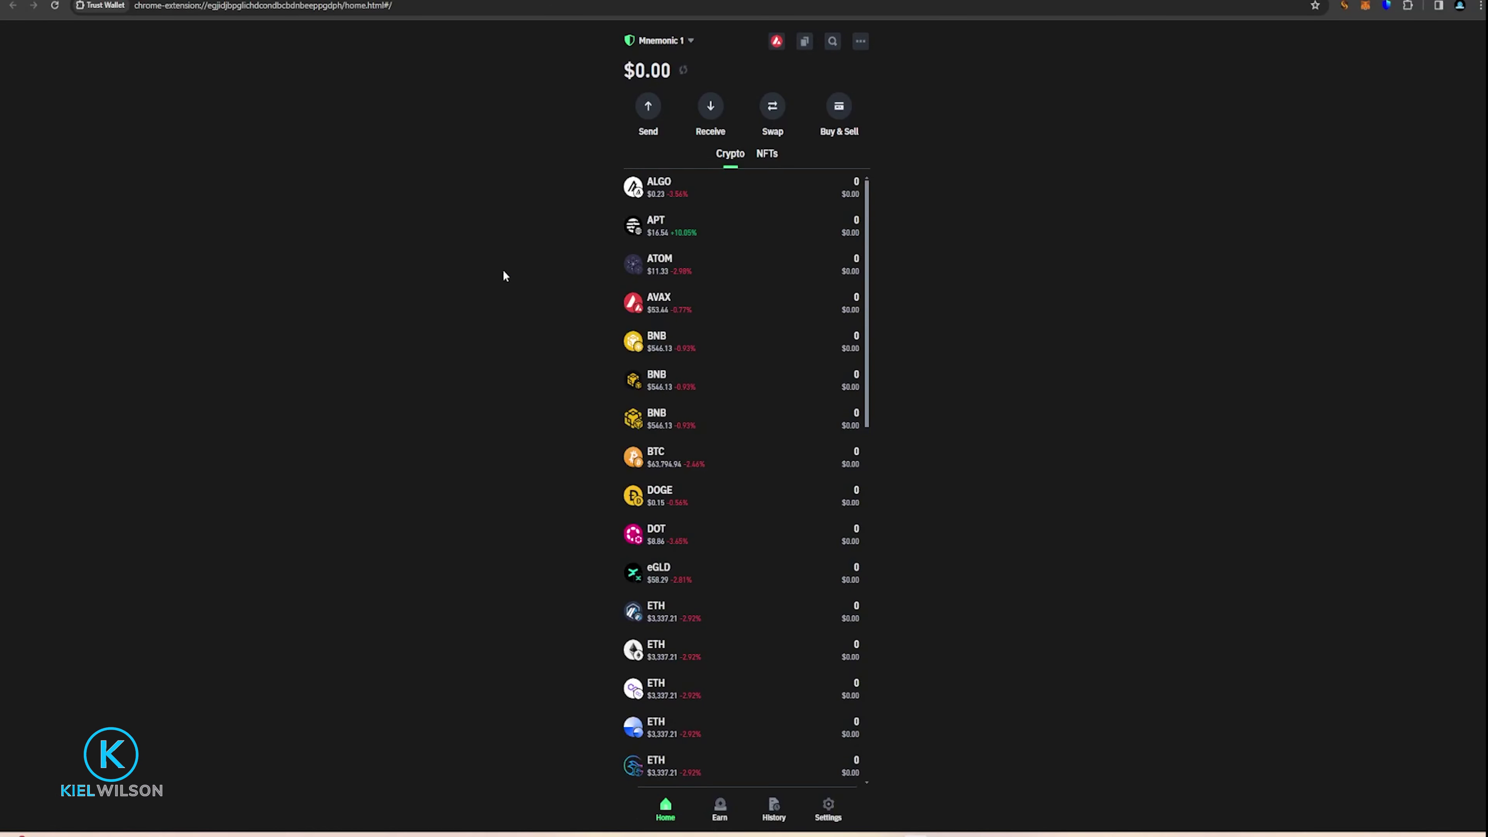
- Open the crypto management list from the end of the wallet's asset list
scroll(864, 177, down, 3)
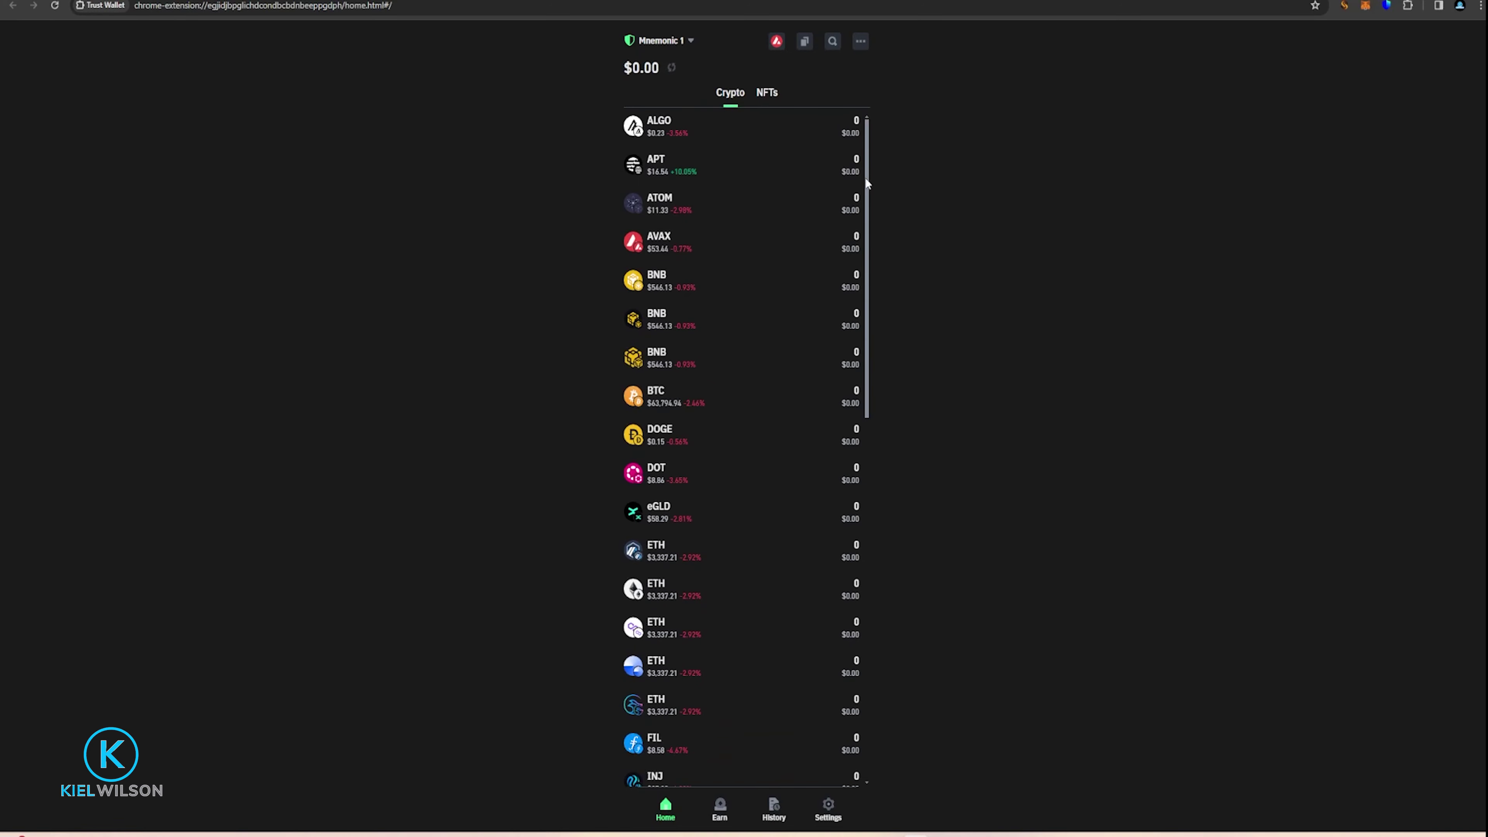
drag(869, 233, 870, 308)
drag(867, 409, 867, 562)
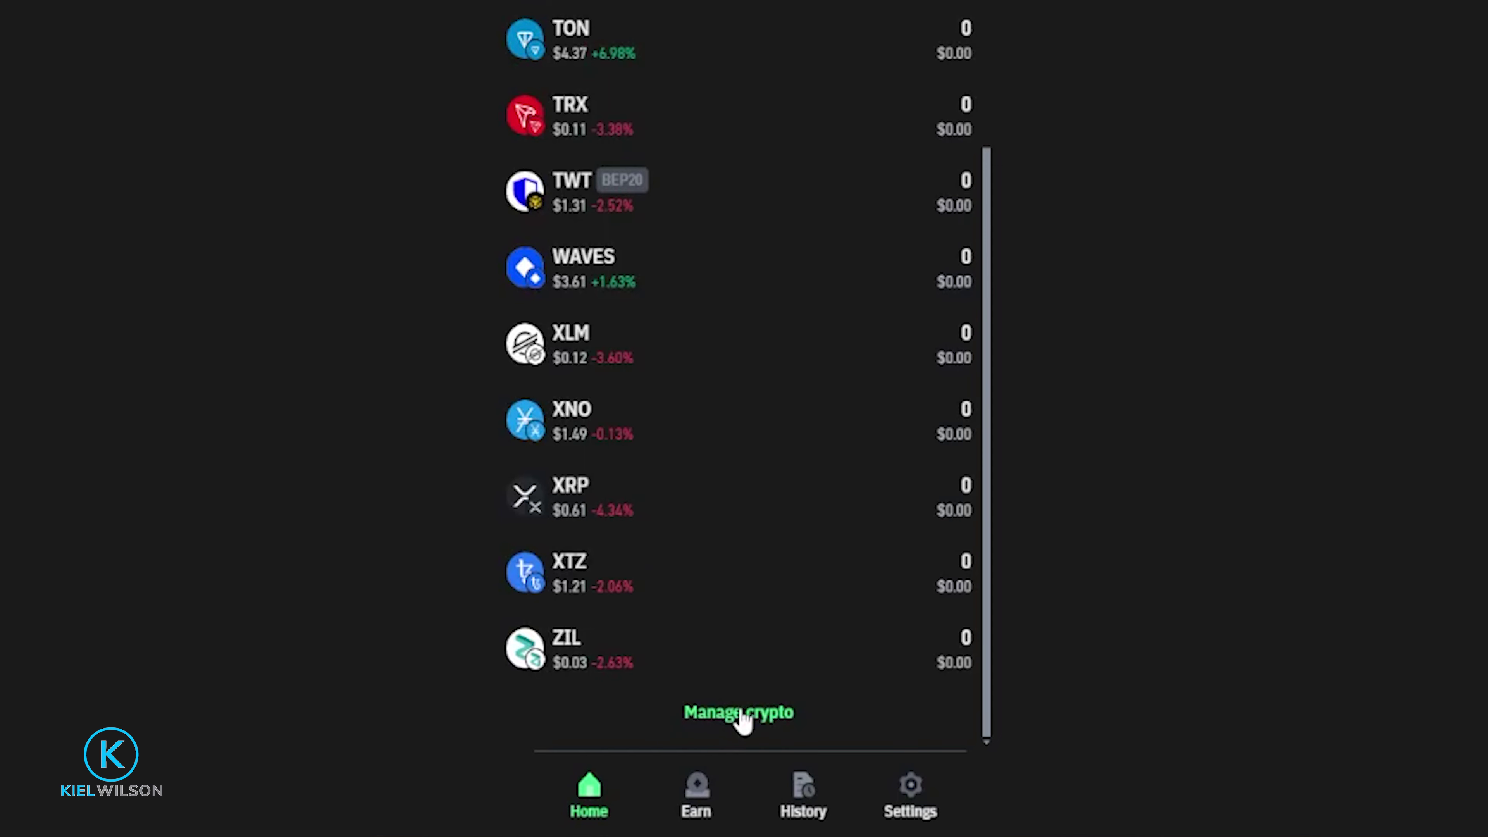
click(739, 714)
scroll(696, 467, up, 10)
scroll(696, 467, up, 2)
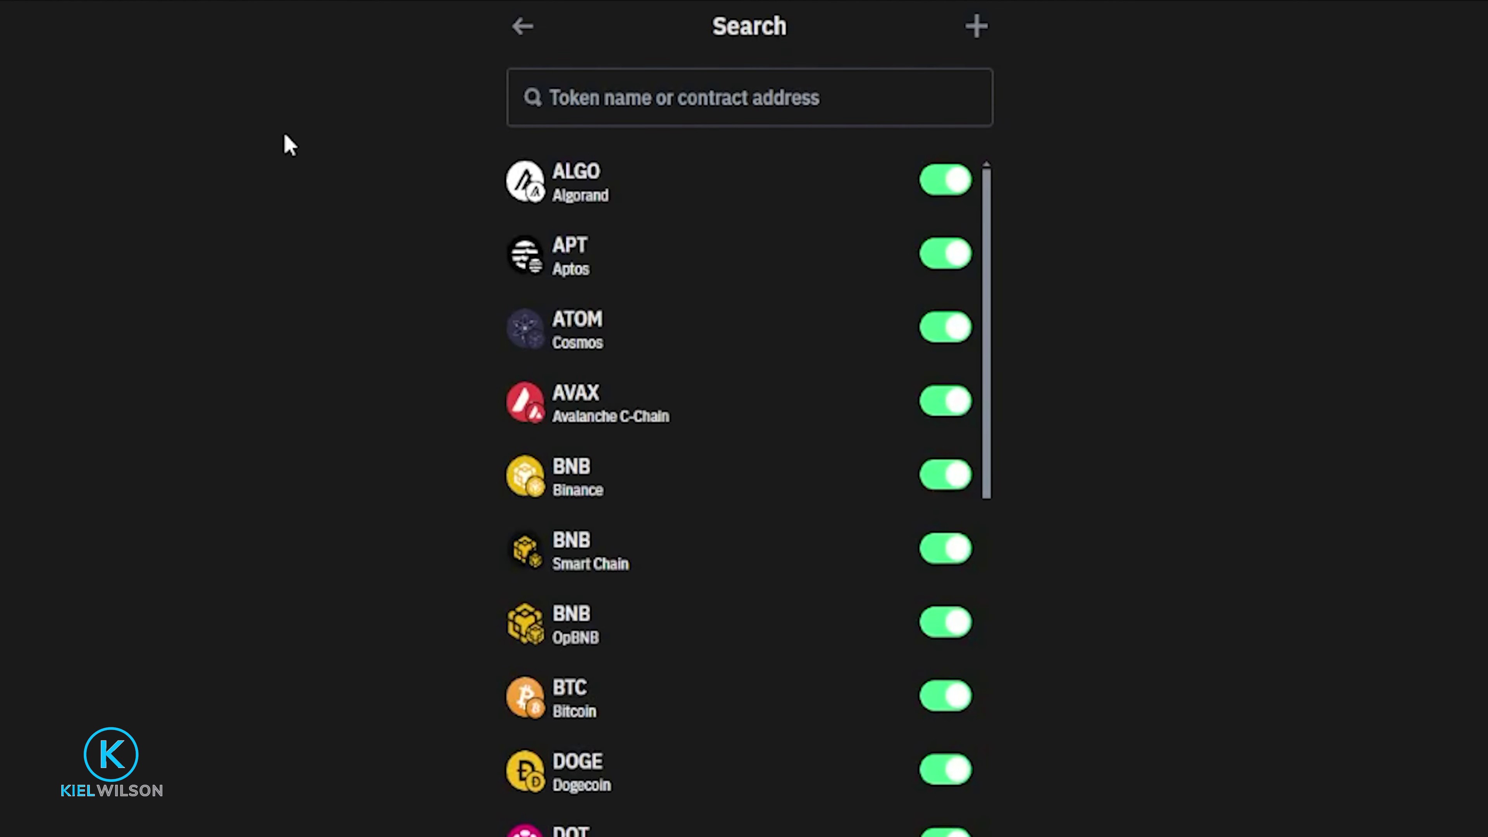
- Turn off every enabled cryptocurrency in the management list and return to the wallet home
scroll(923, 182, down, 1)
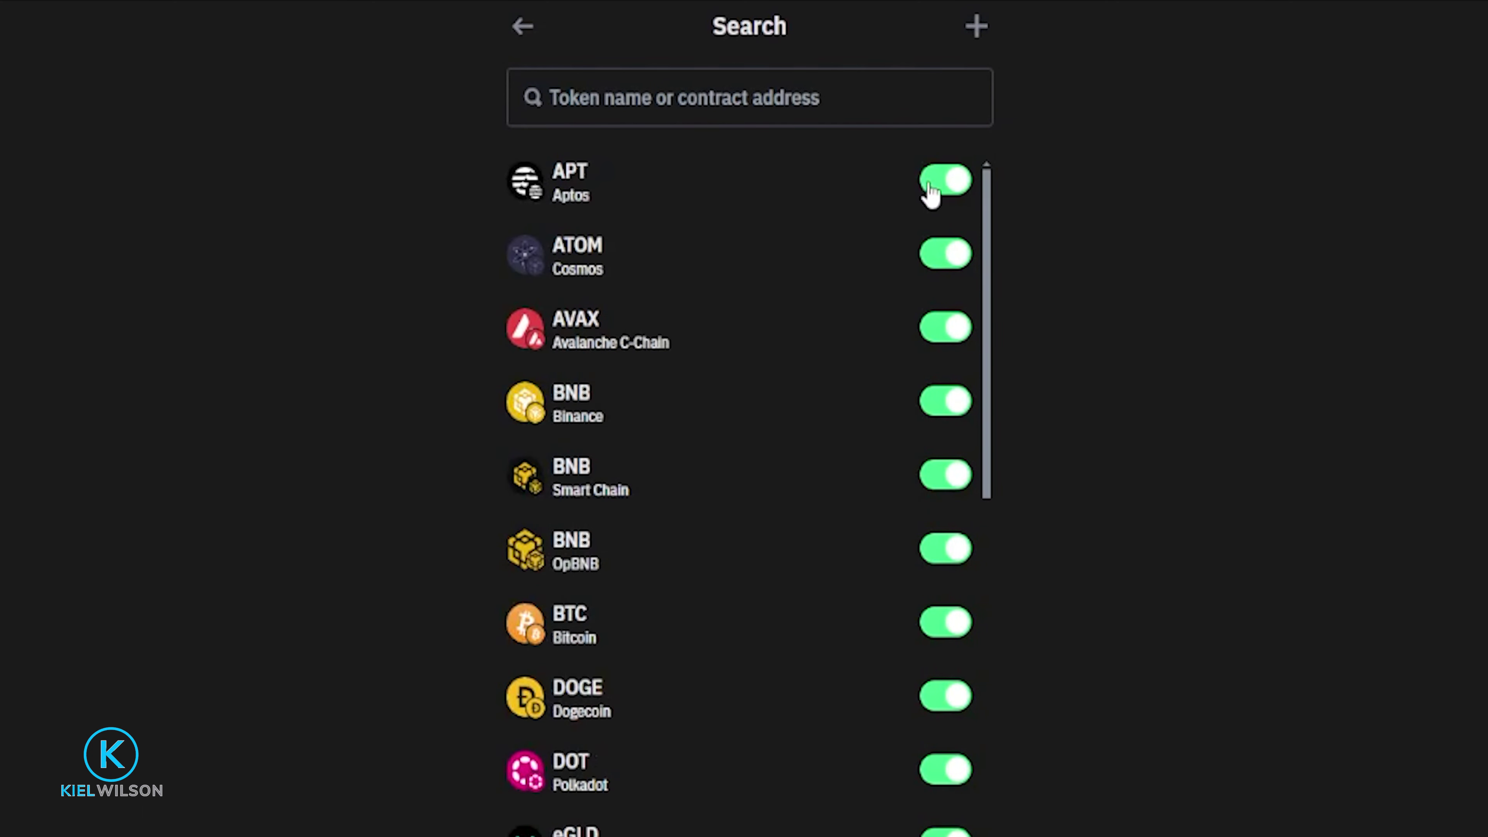
click(944, 251)
click(961, 189)
click(953, 183)
click(951, 241)
click(957, 188)
click(957, 188)
click(958, 188)
double_click(956, 186)
click(956, 185)
double_click(956, 185)
click(956, 185)
double_click(956, 185)
double_click(957, 185)
double_click(956, 185)
double_click(957, 185)
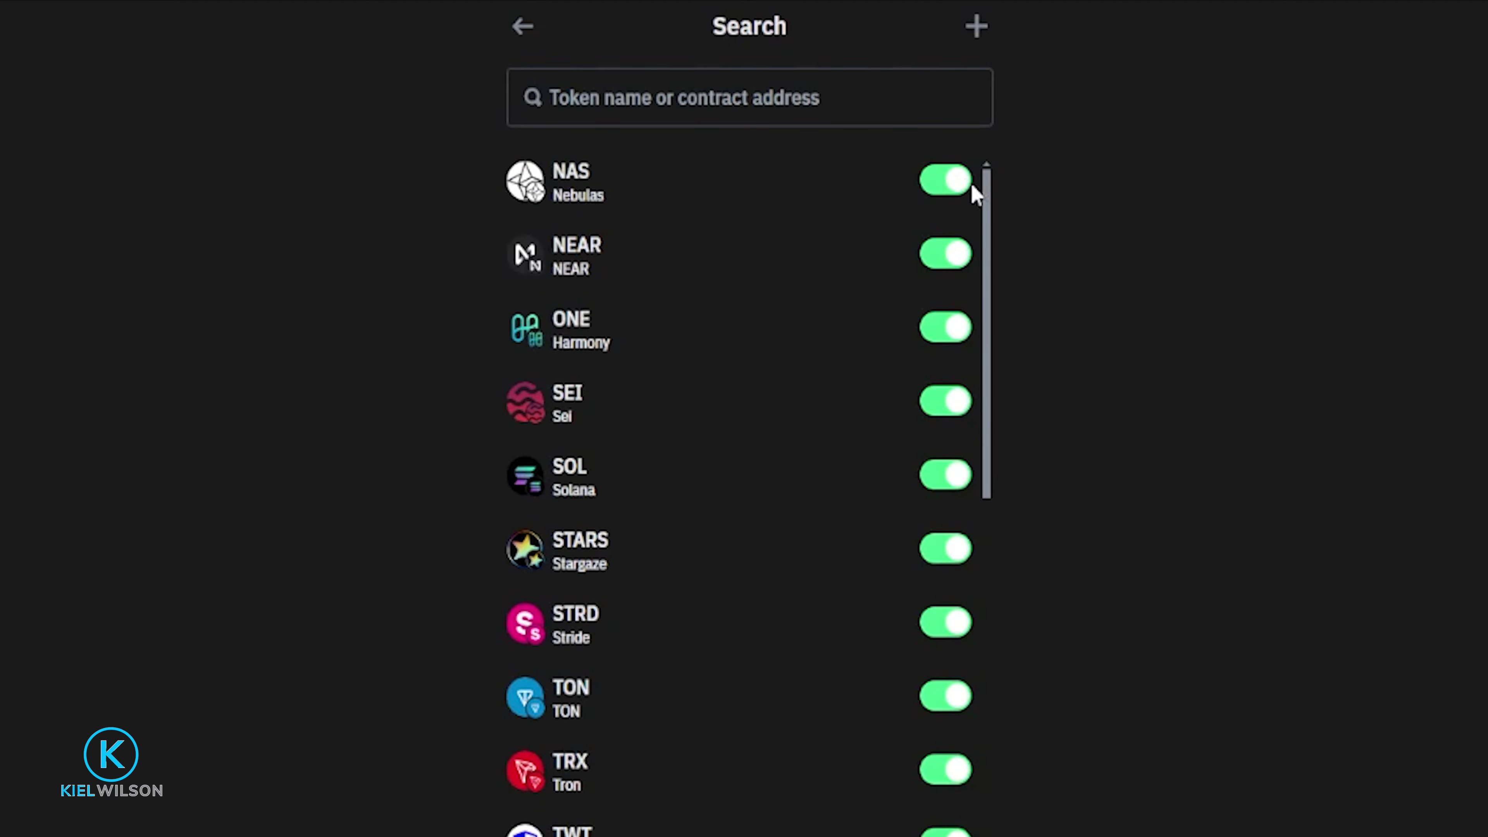
double_click(957, 185)
double_click(957, 185)
double_click(957, 185)
double_click(957, 185)
double_click(954, 187)
double_click(955, 186)
double_click(955, 187)
double_click(955, 186)
click(952, 193)
click(514, 26)
click(515, 26)
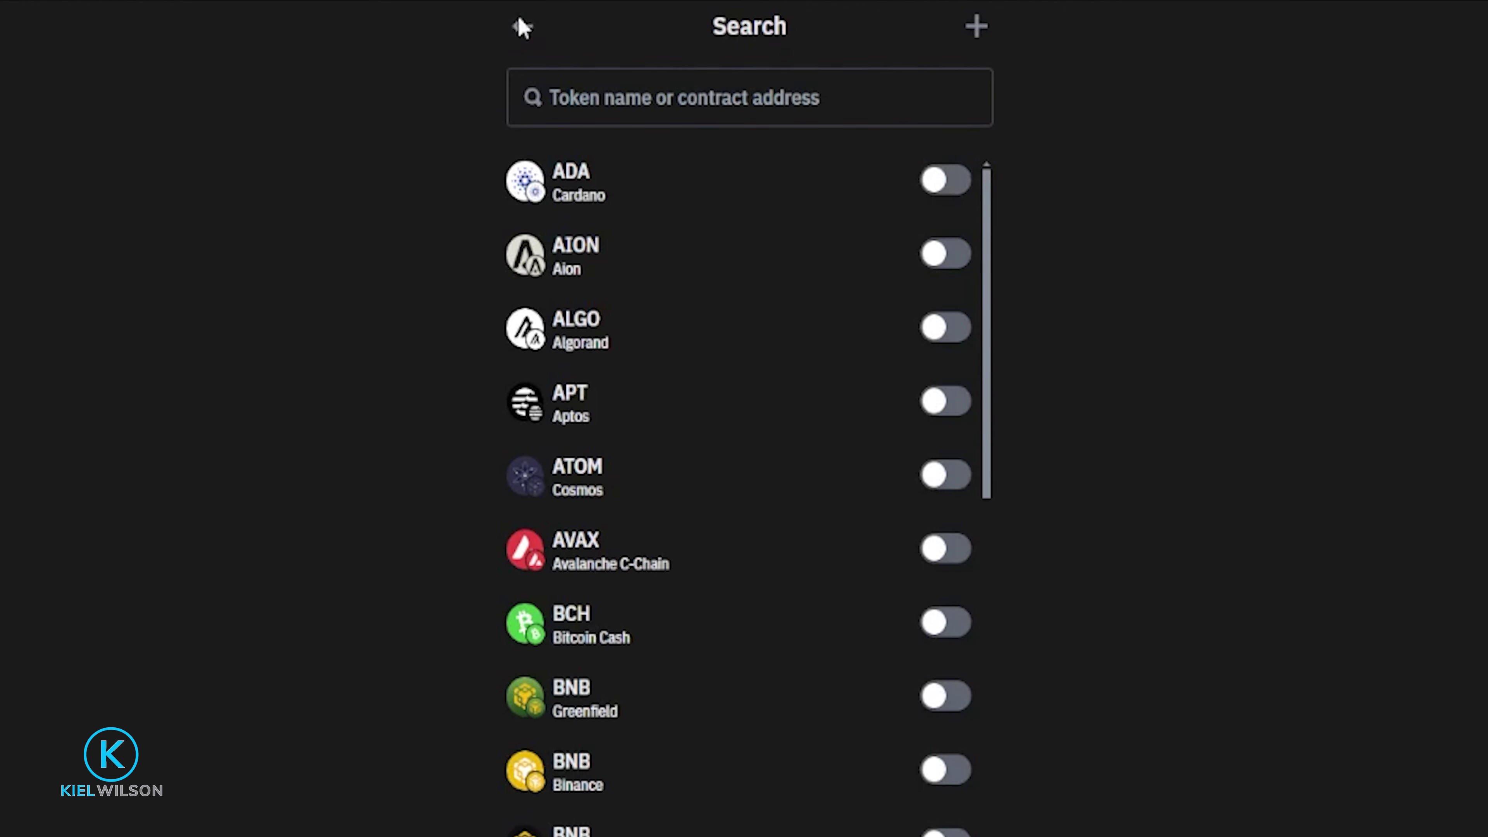
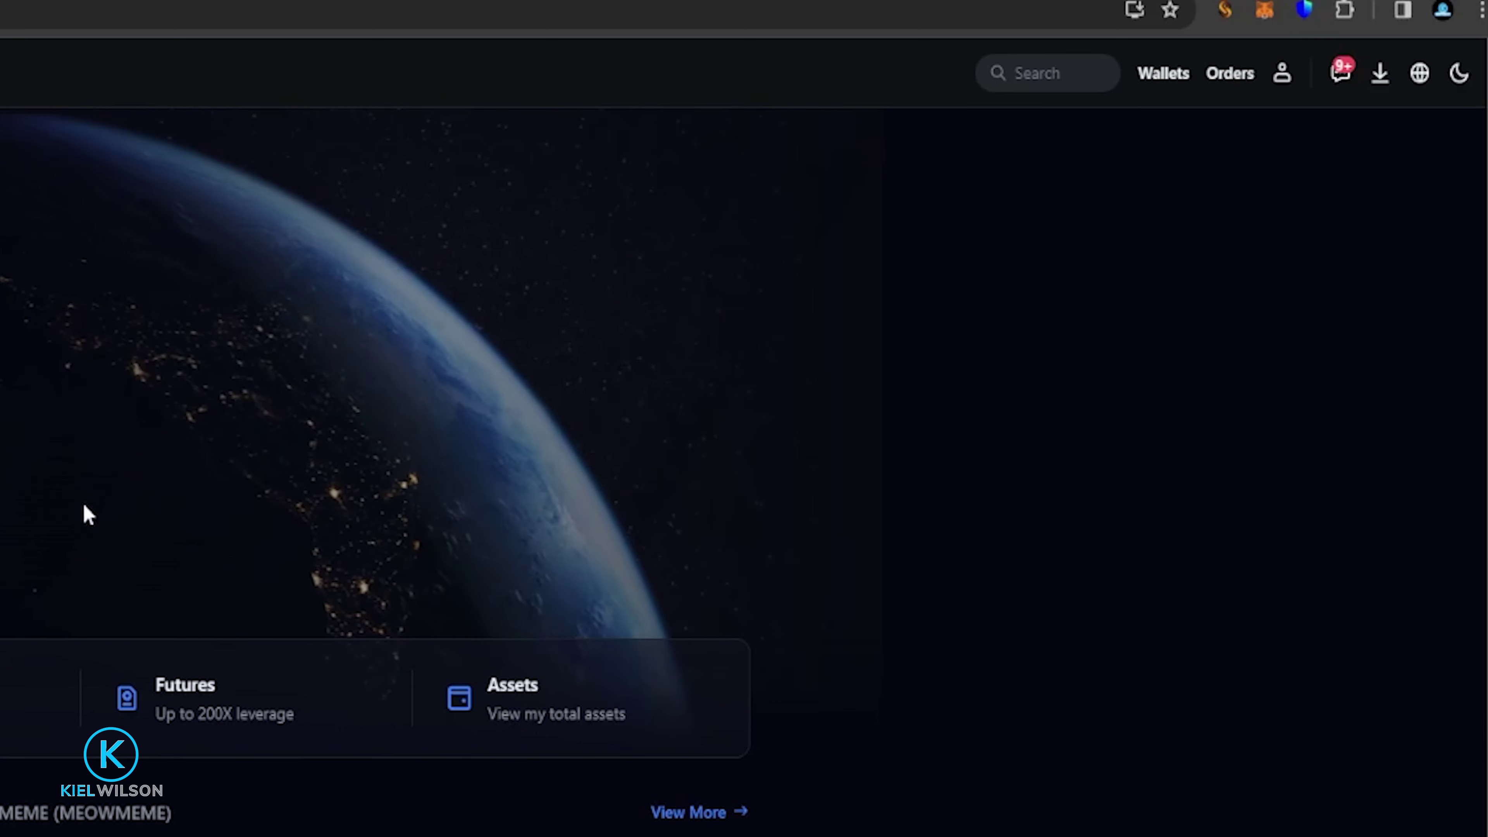
- On the MEXC exchange, open the spot wallet and start a crypto withdrawal
mouse_move(1169, 83)
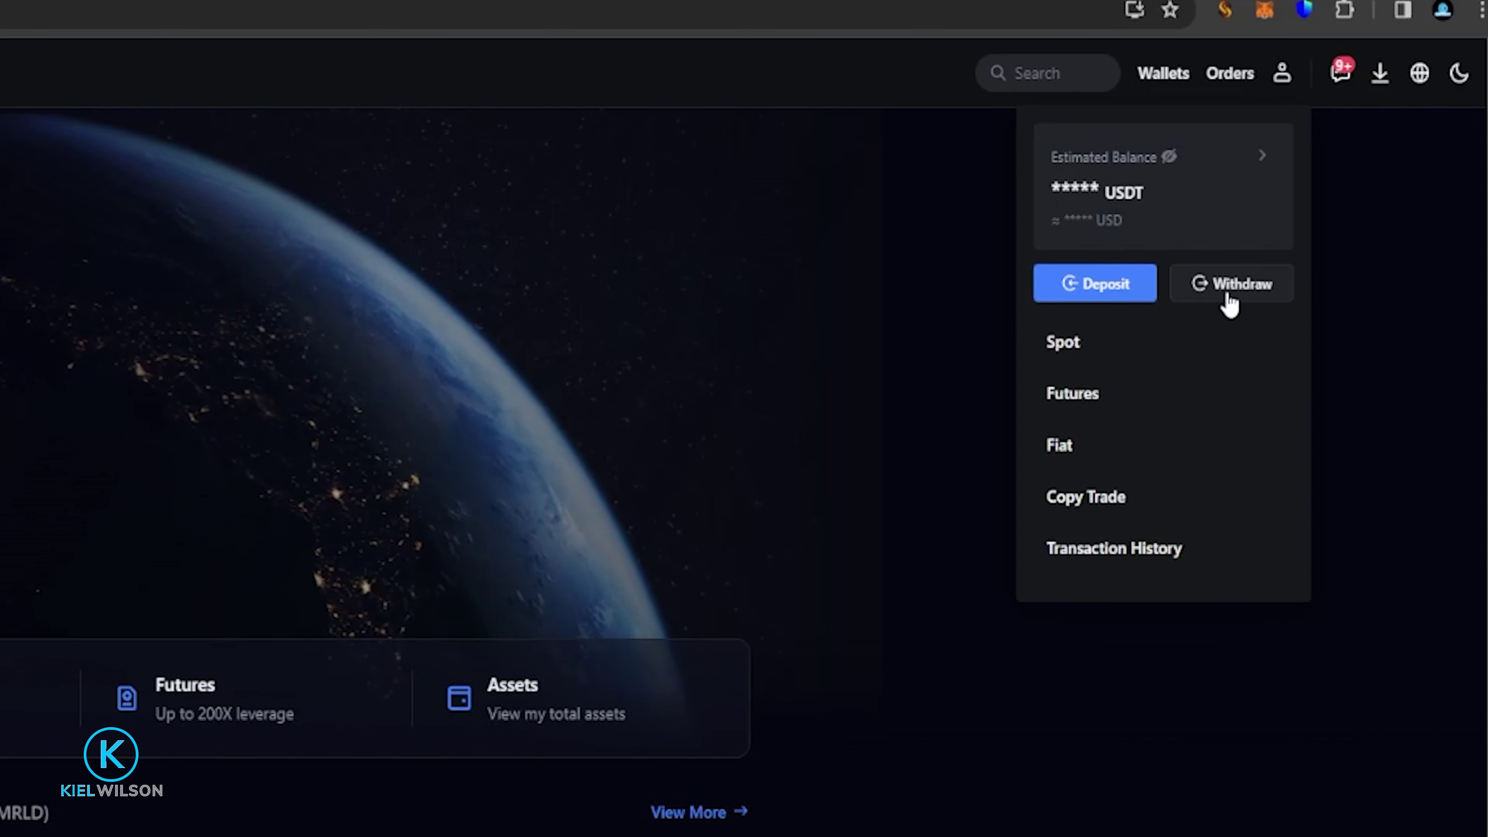
click(1137, 343)
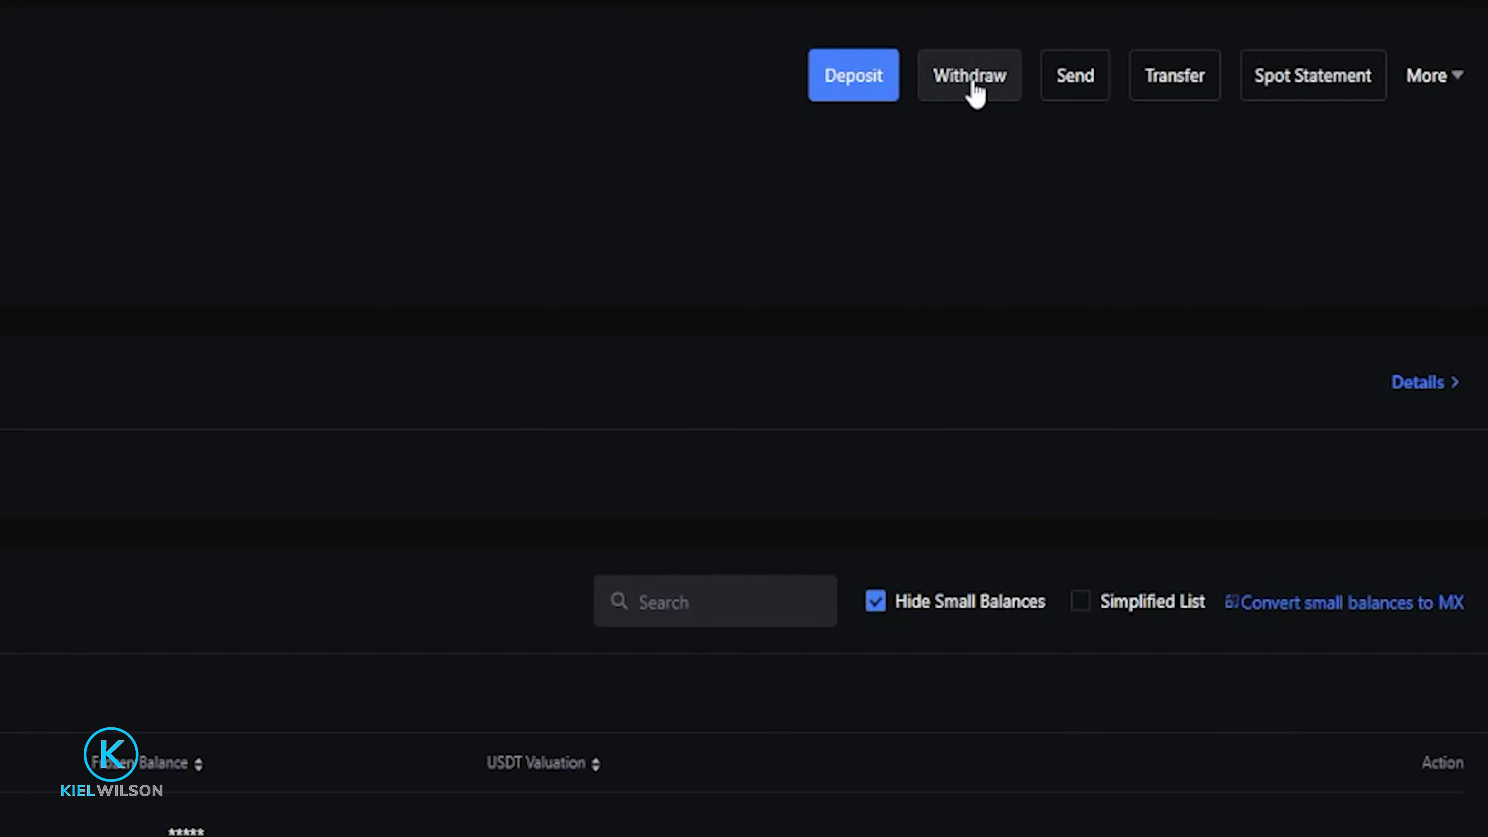
click(975, 88)
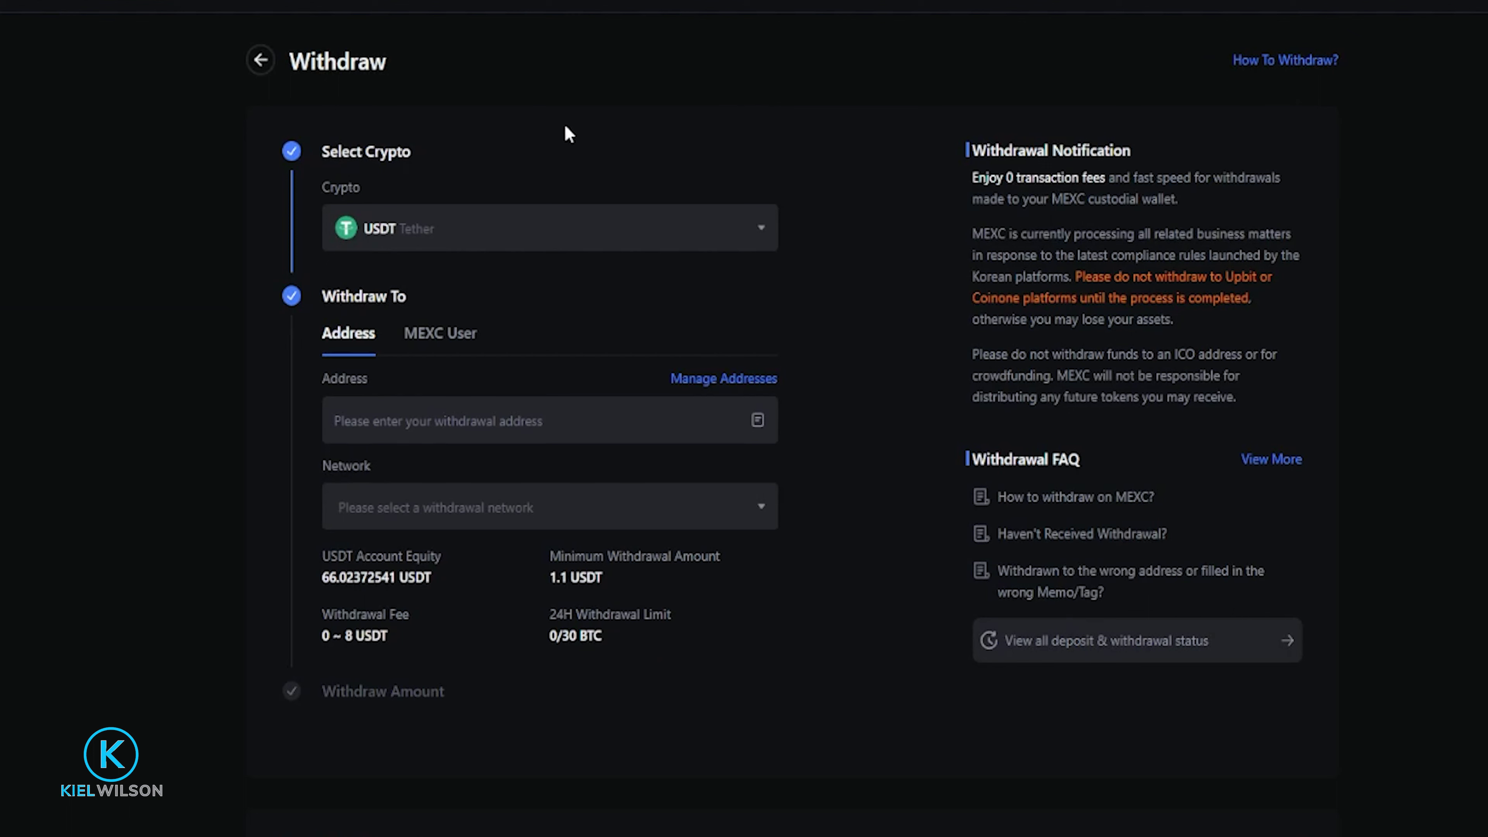
- Choose ETH (Ethereum) as the crypto to withdraw
click(499, 239)
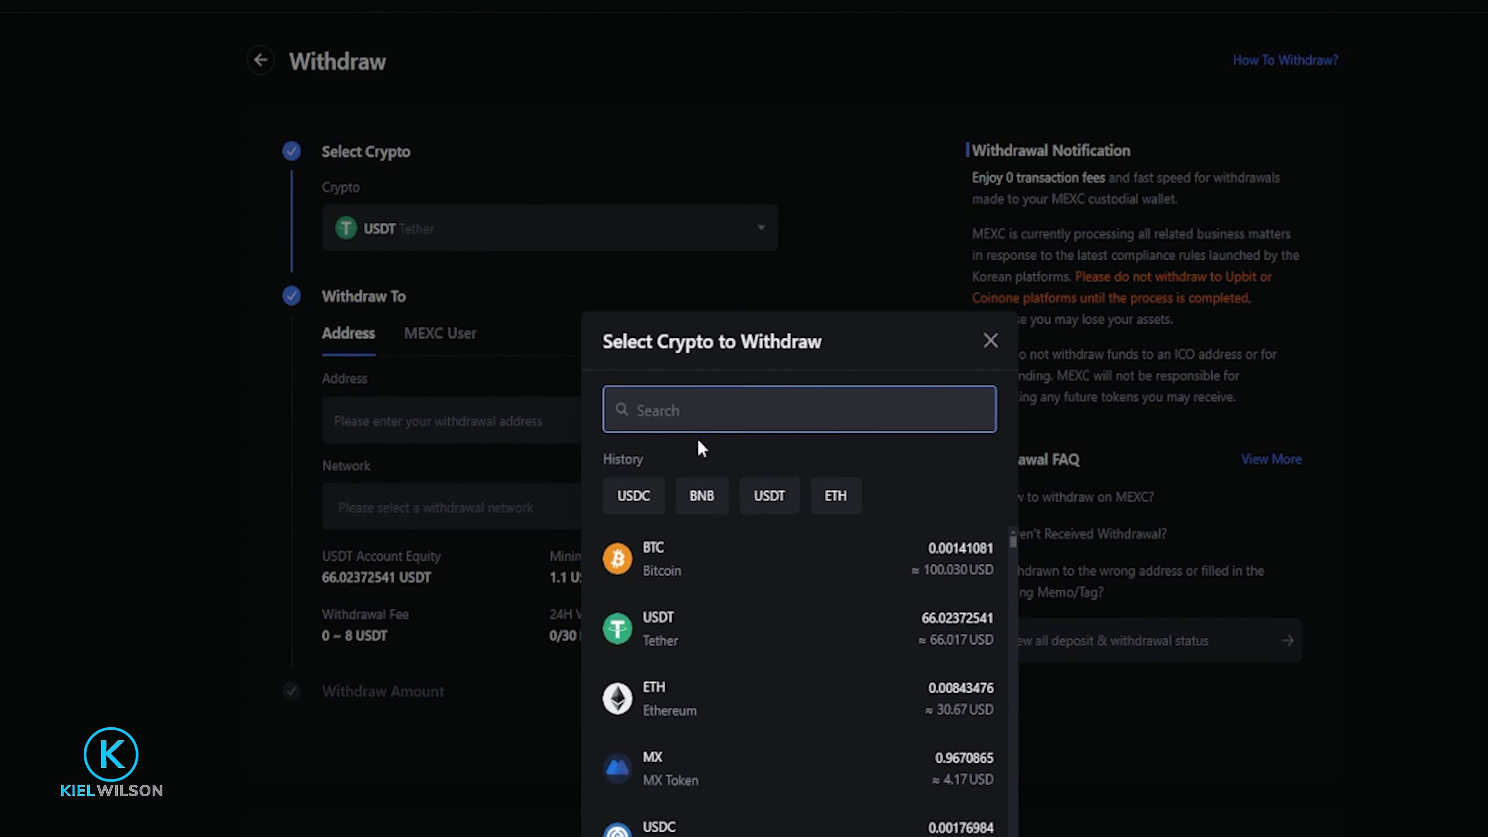
scroll(730, 632, down, 5)
scroll(729, 632, up, 5)
click(771, 701)
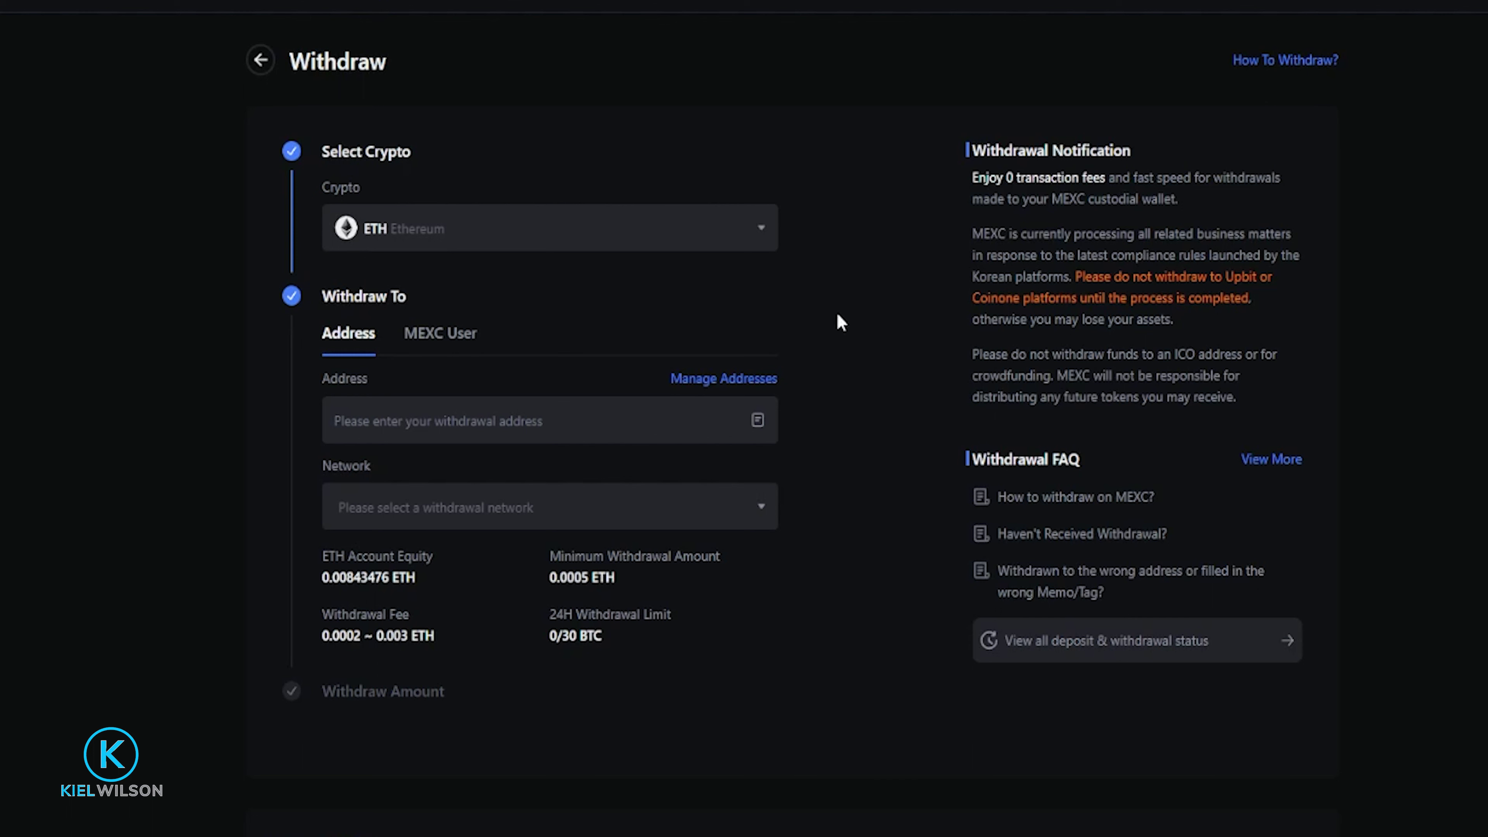
- Copy the receiving address of the Arbitrum ETH asset from the Trust Wallet extension
click(472, 408)
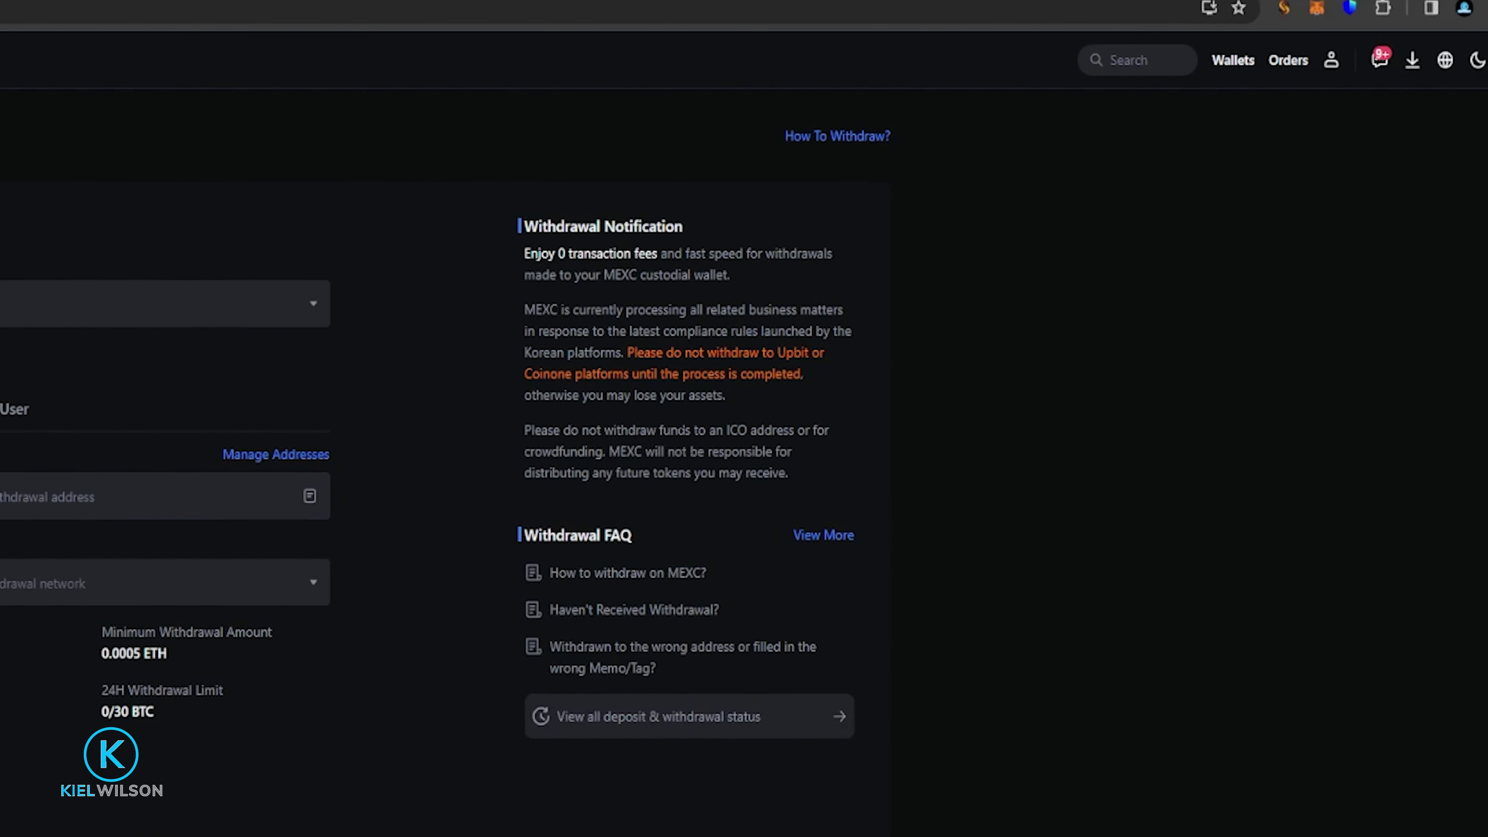
click(1349, 9)
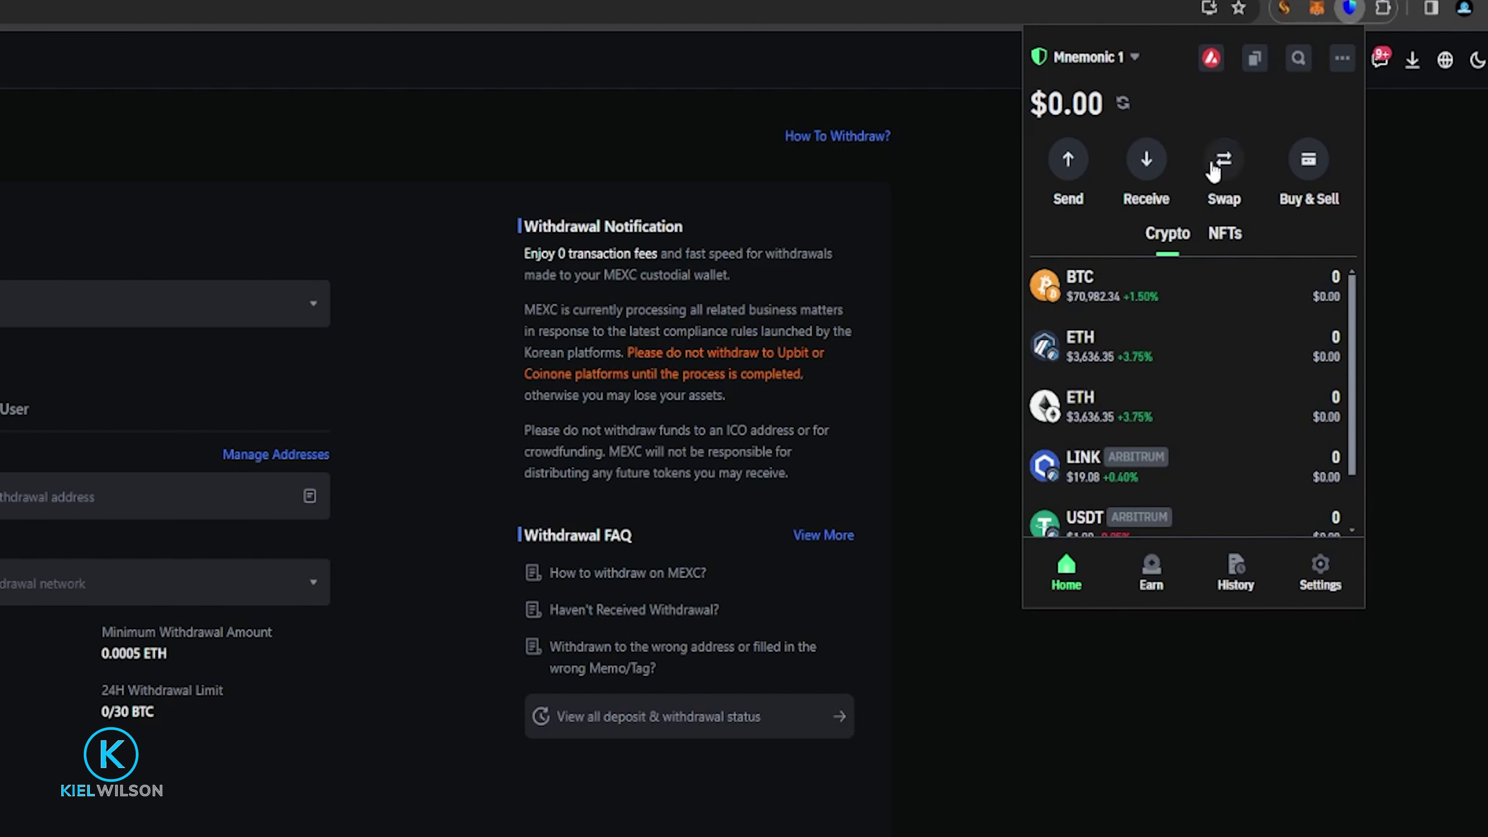
scroll(1216, 170, down, 2)
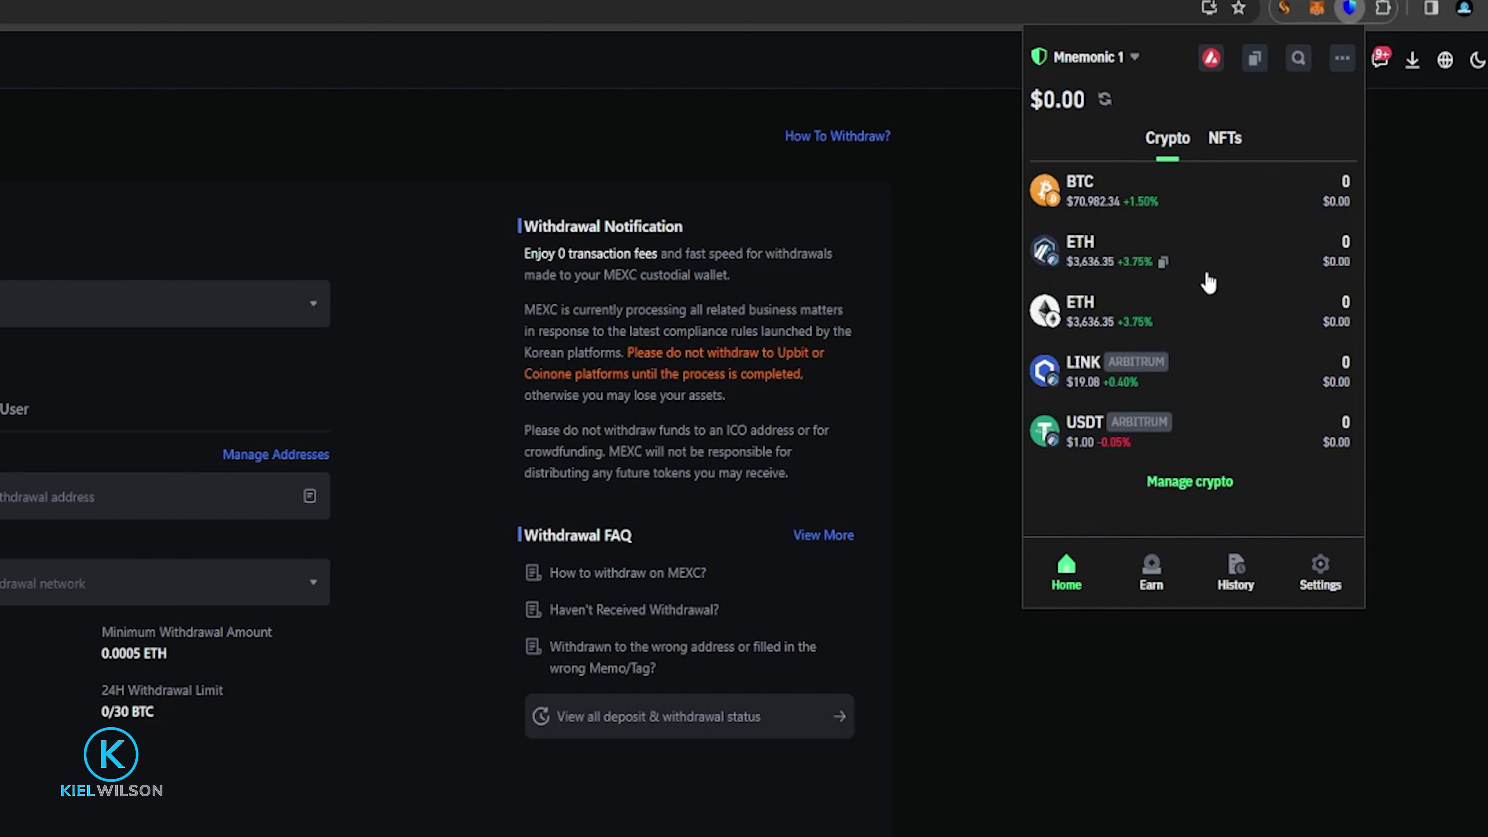
click(1163, 262)
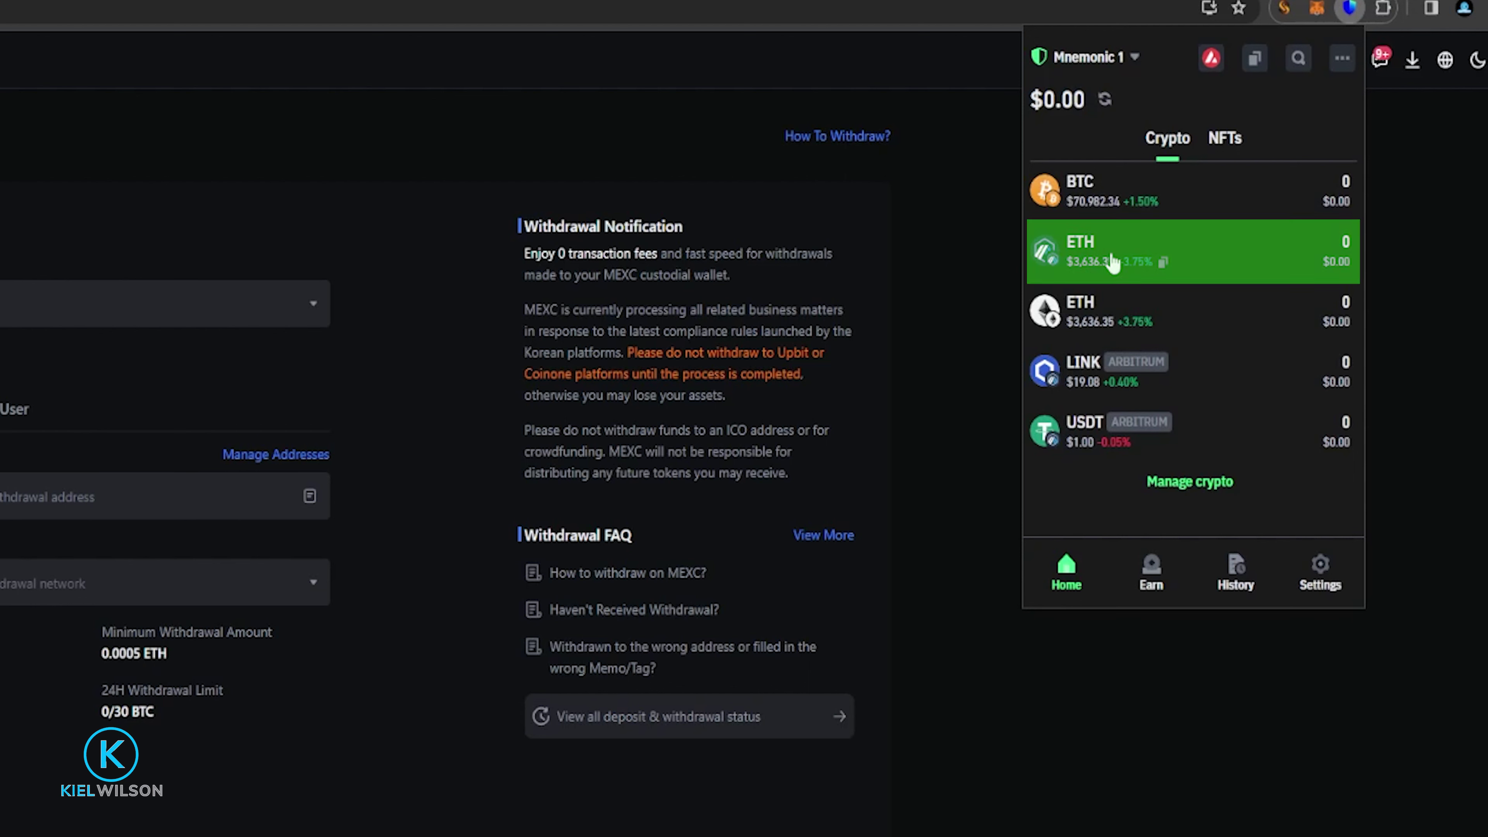
click(1125, 258)
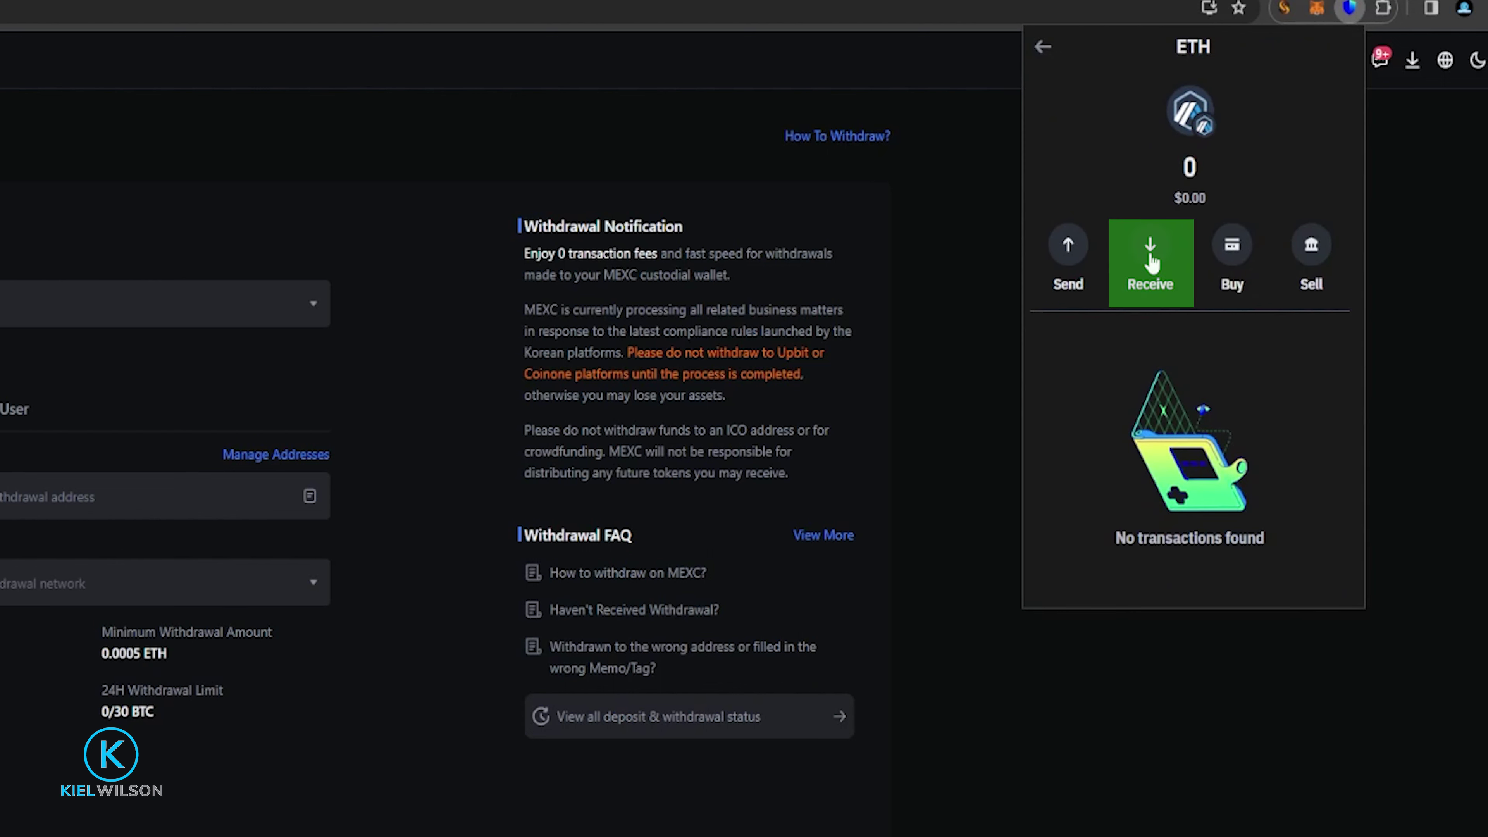
click(1150, 243)
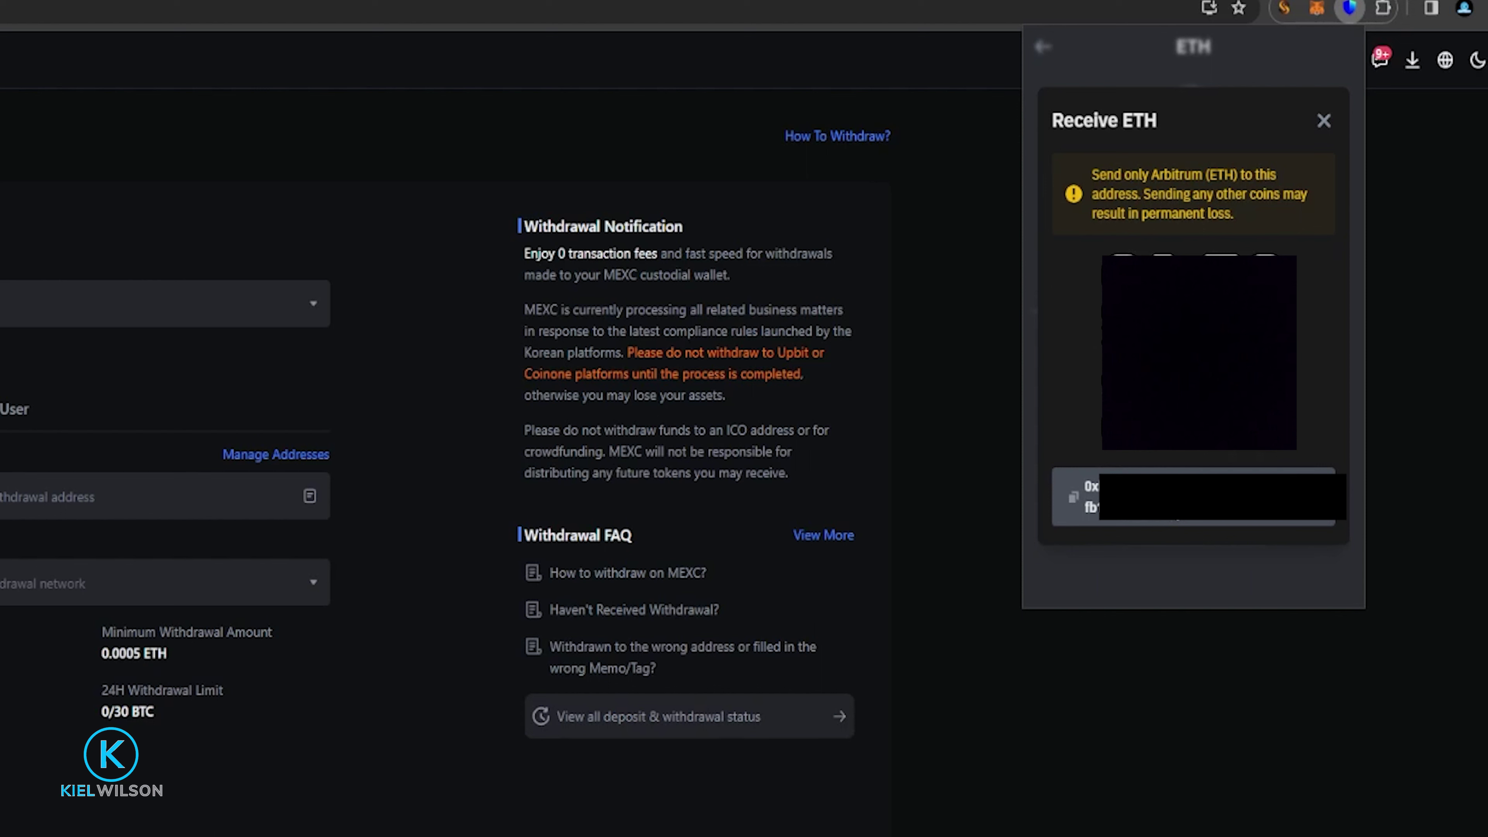
click(1073, 503)
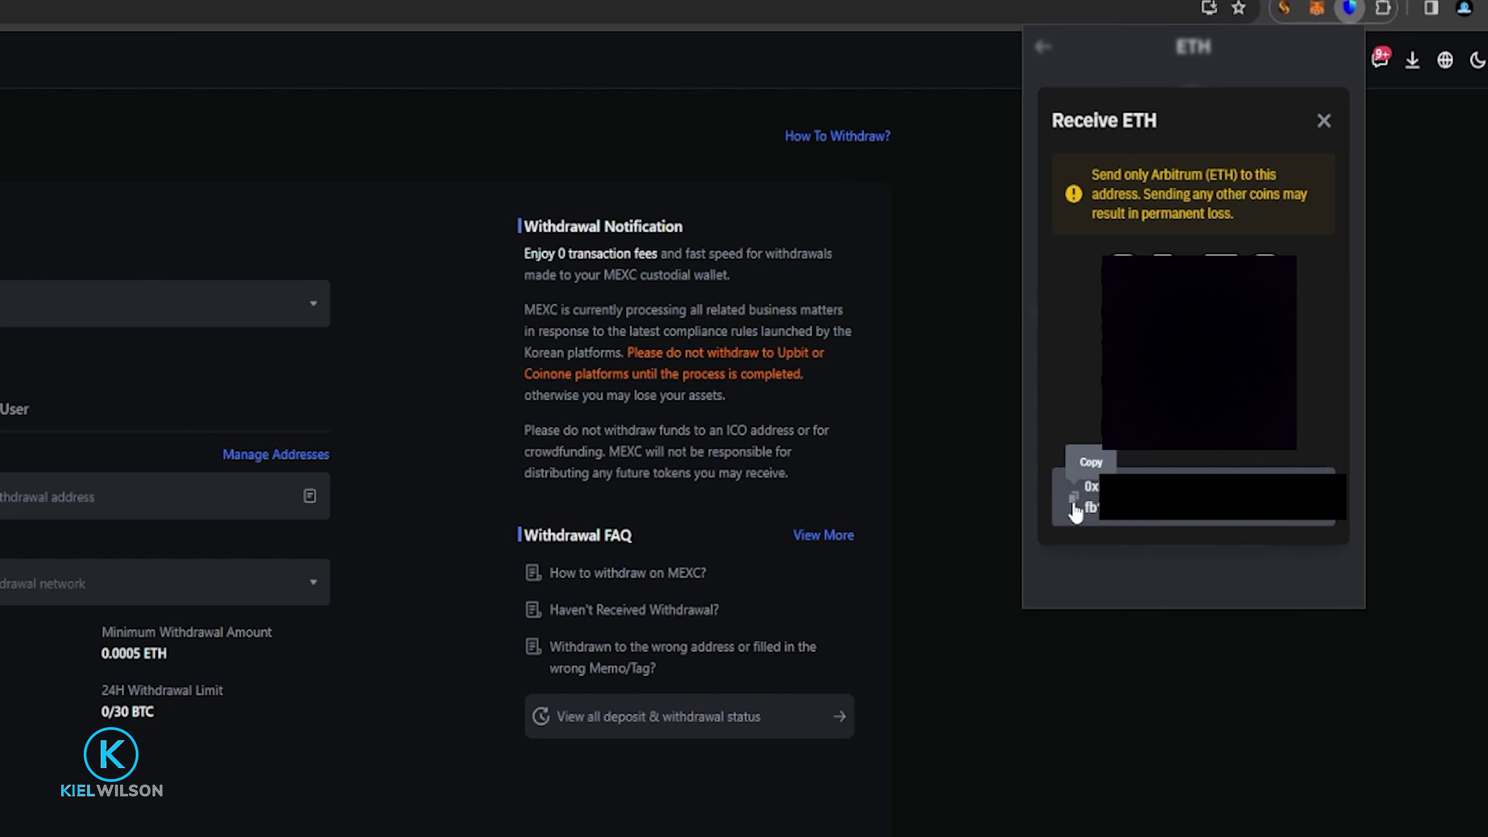
- Paste the copied wallet address as the withdrawal address on MEXC
click(511, 466)
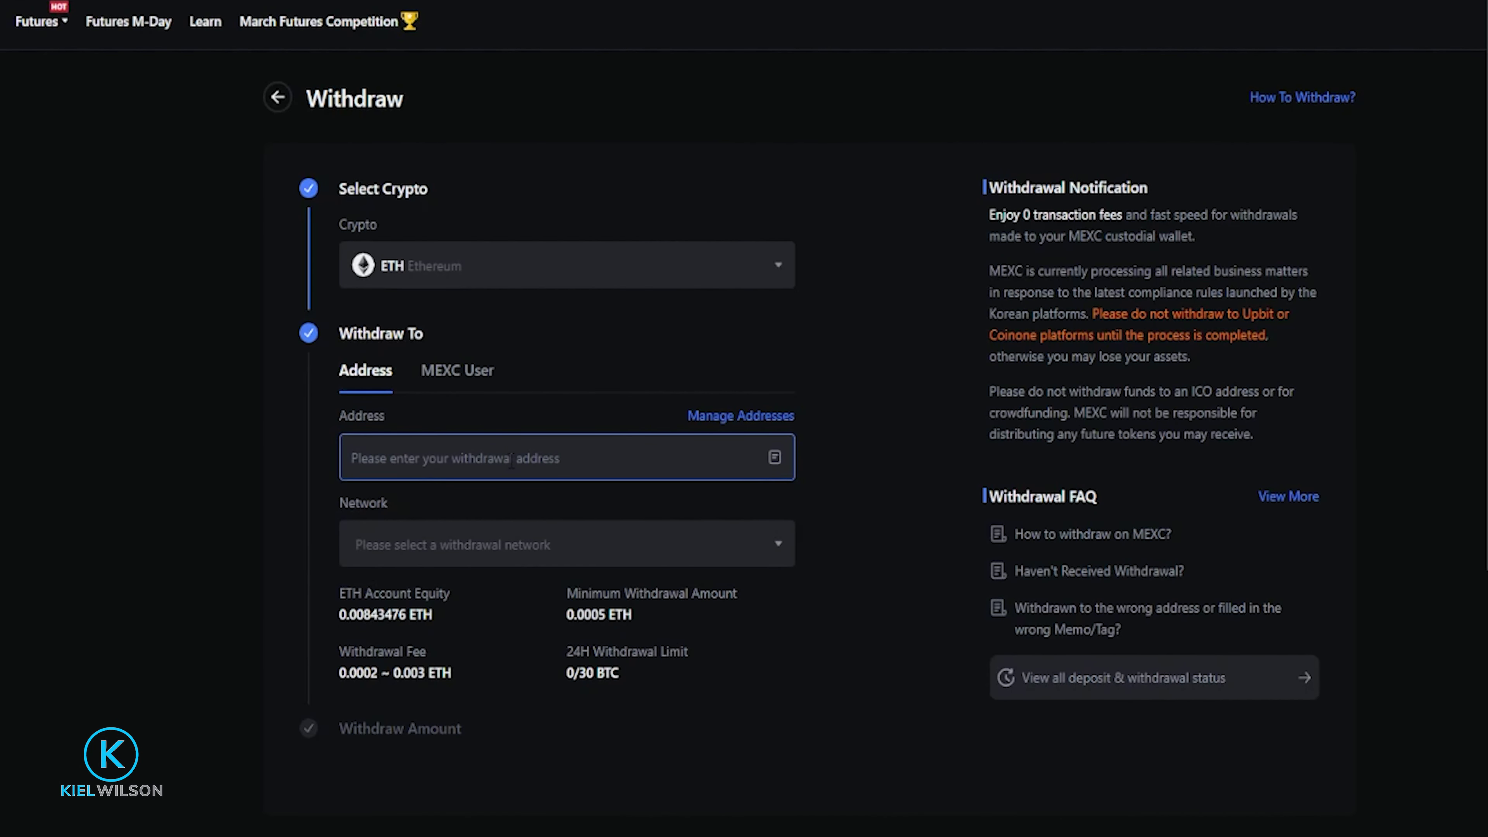
right_click(445, 463)
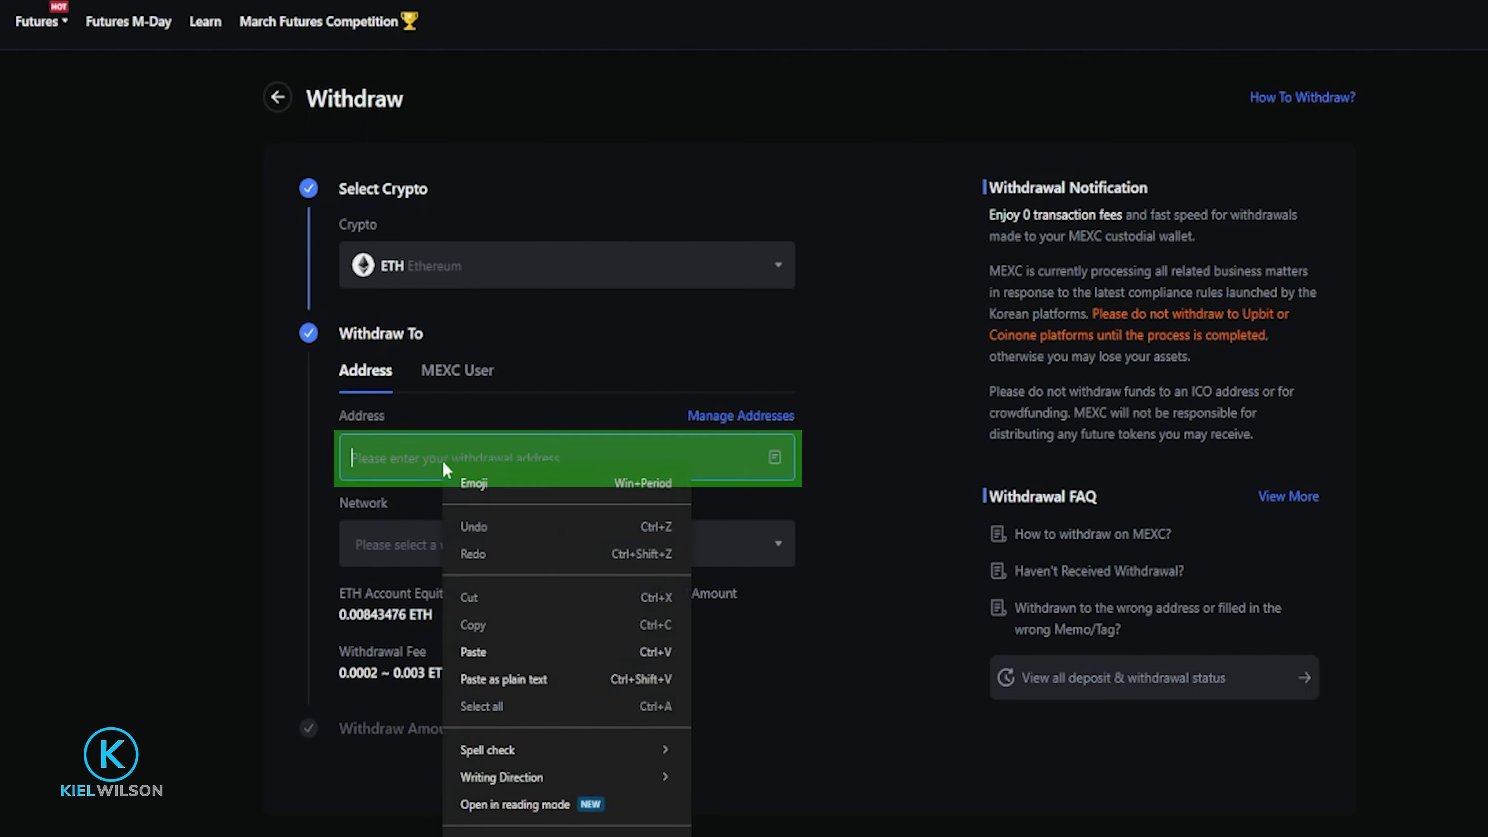
click(501, 645)
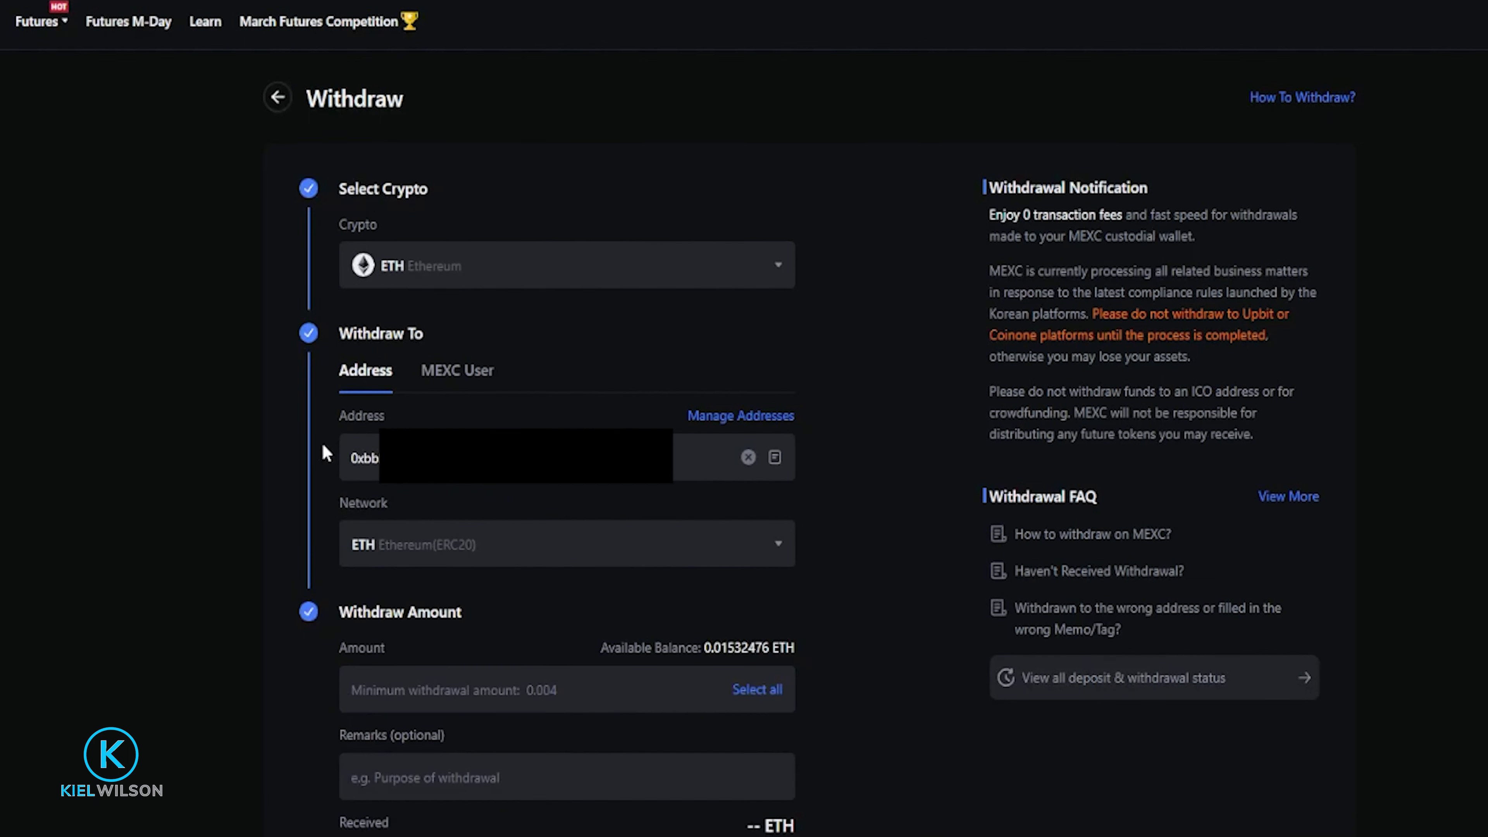
- Set the withdrawal network to Arbitrum One (ARB)
click(550, 550)
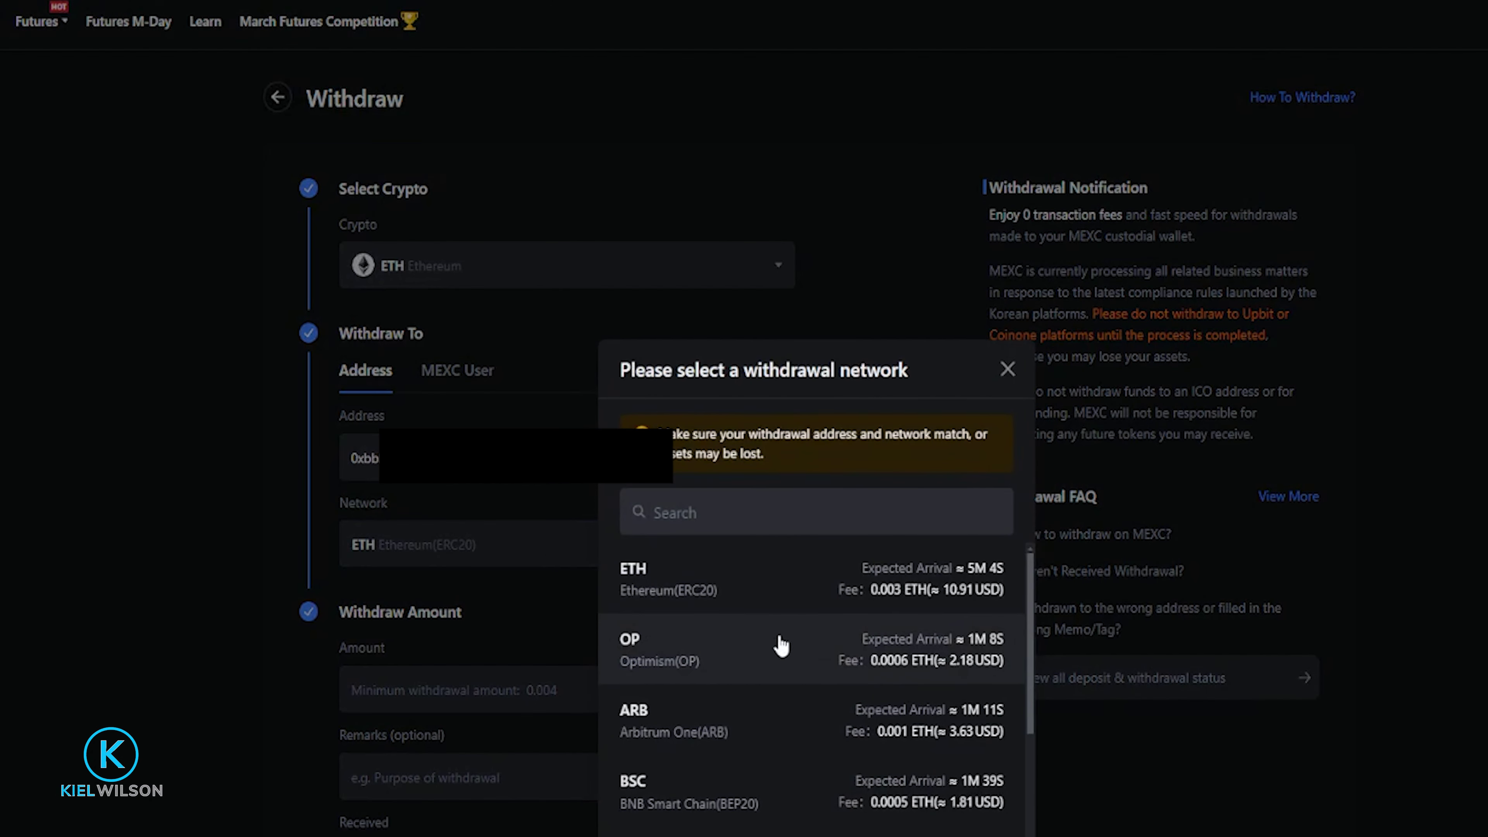
scroll(780, 645, down, 5)
scroll(808, 695, up, 4)
click(768, 730)
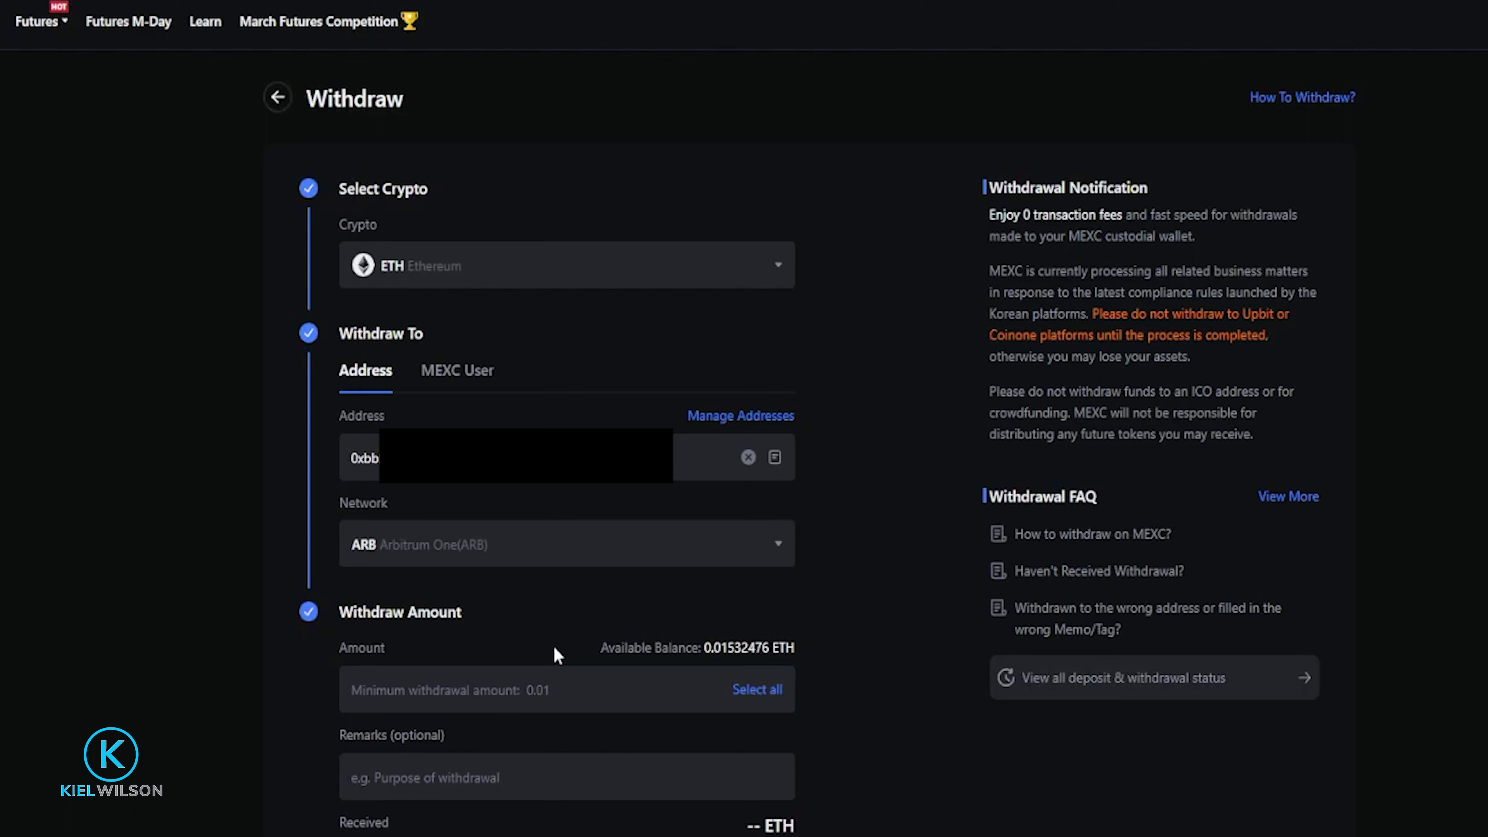
- Enter a withdrawal amount of 0.01 ETH and replace it with the full available balance, 0.01532476 ETH
drag(716, 651, 598, 647)
click(515, 706)
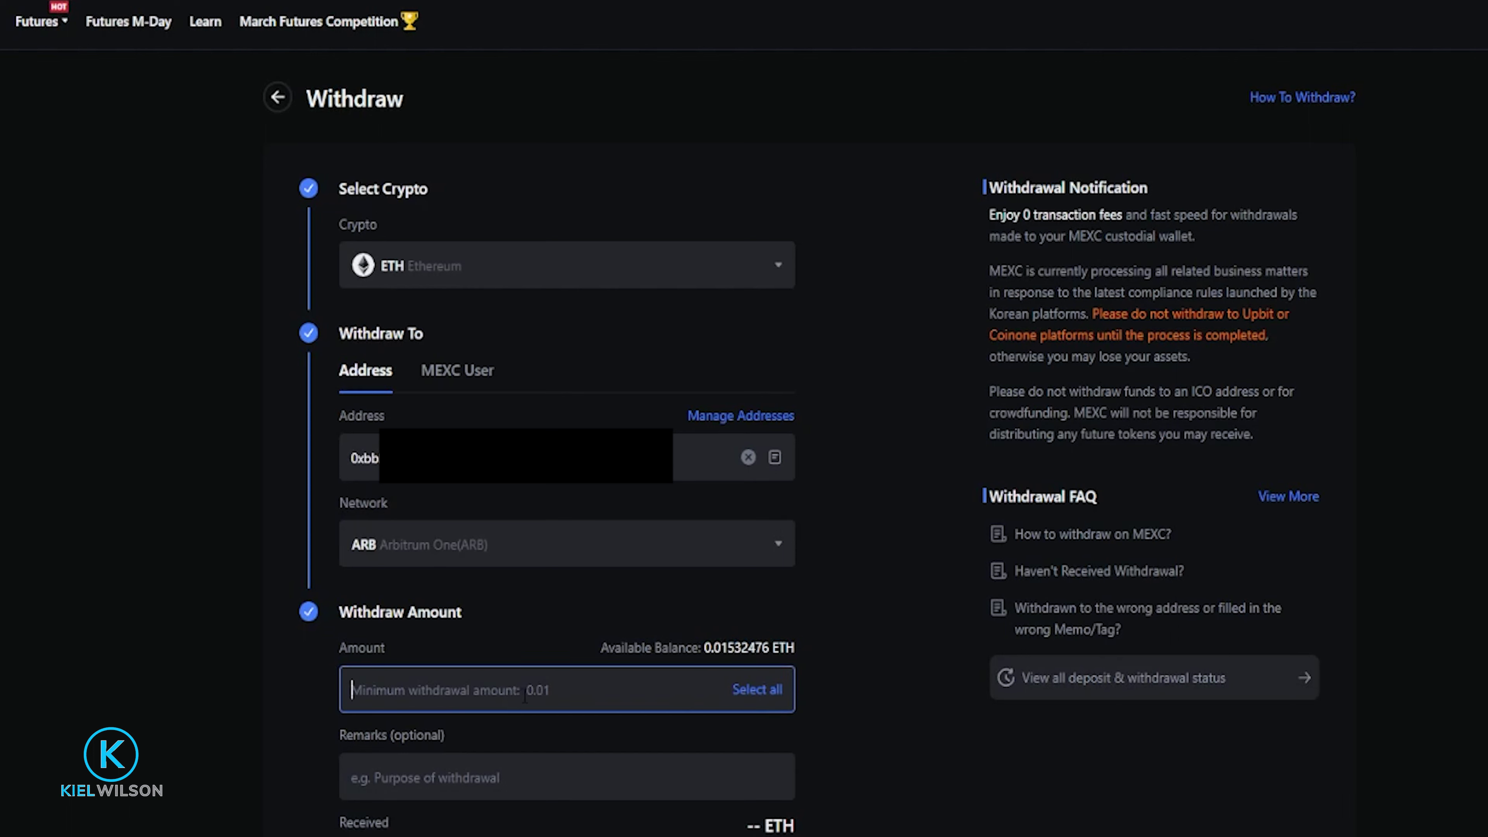
text(0.01)
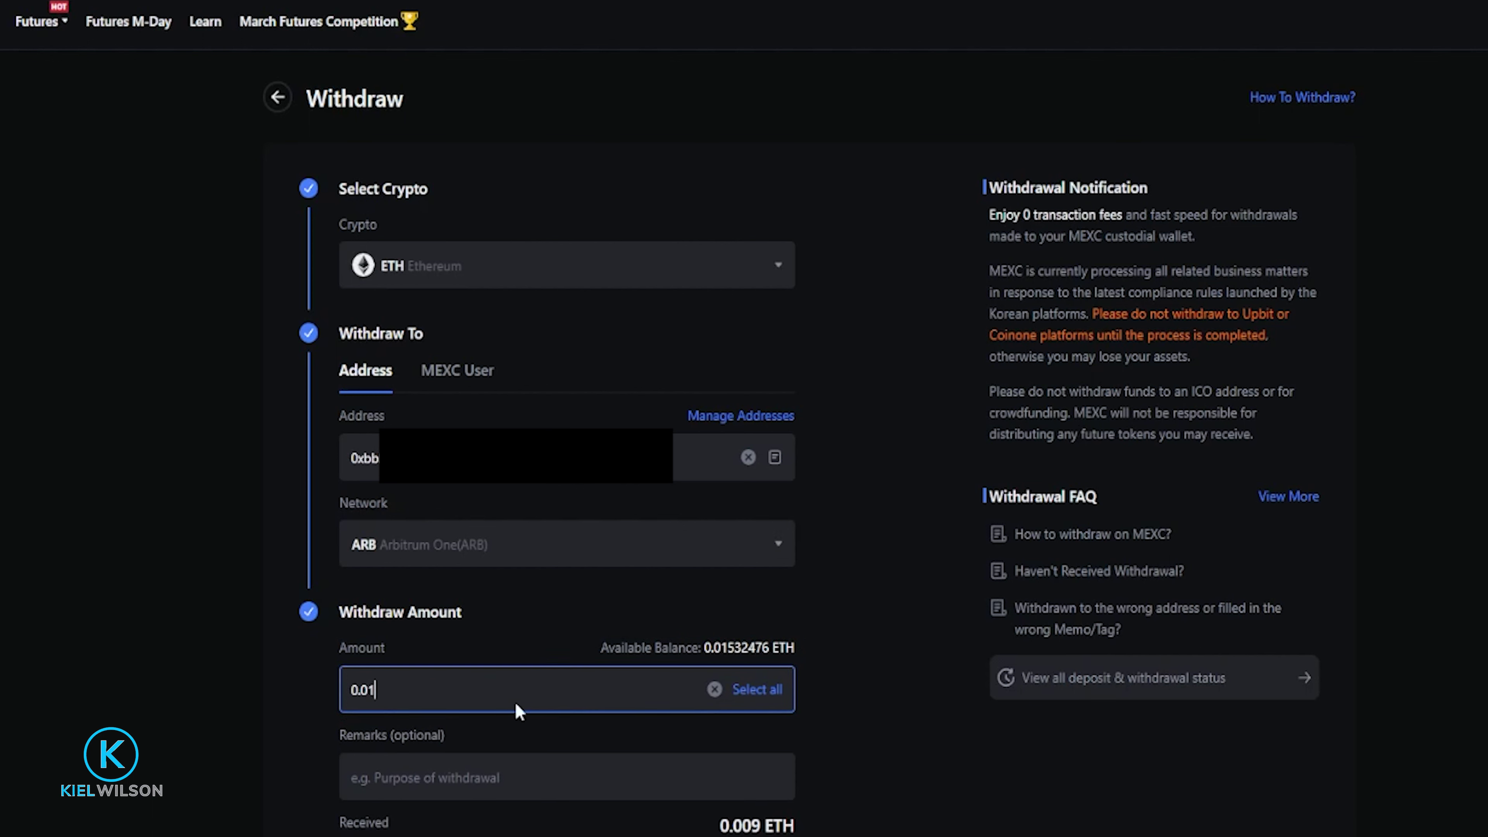
click(757, 689)
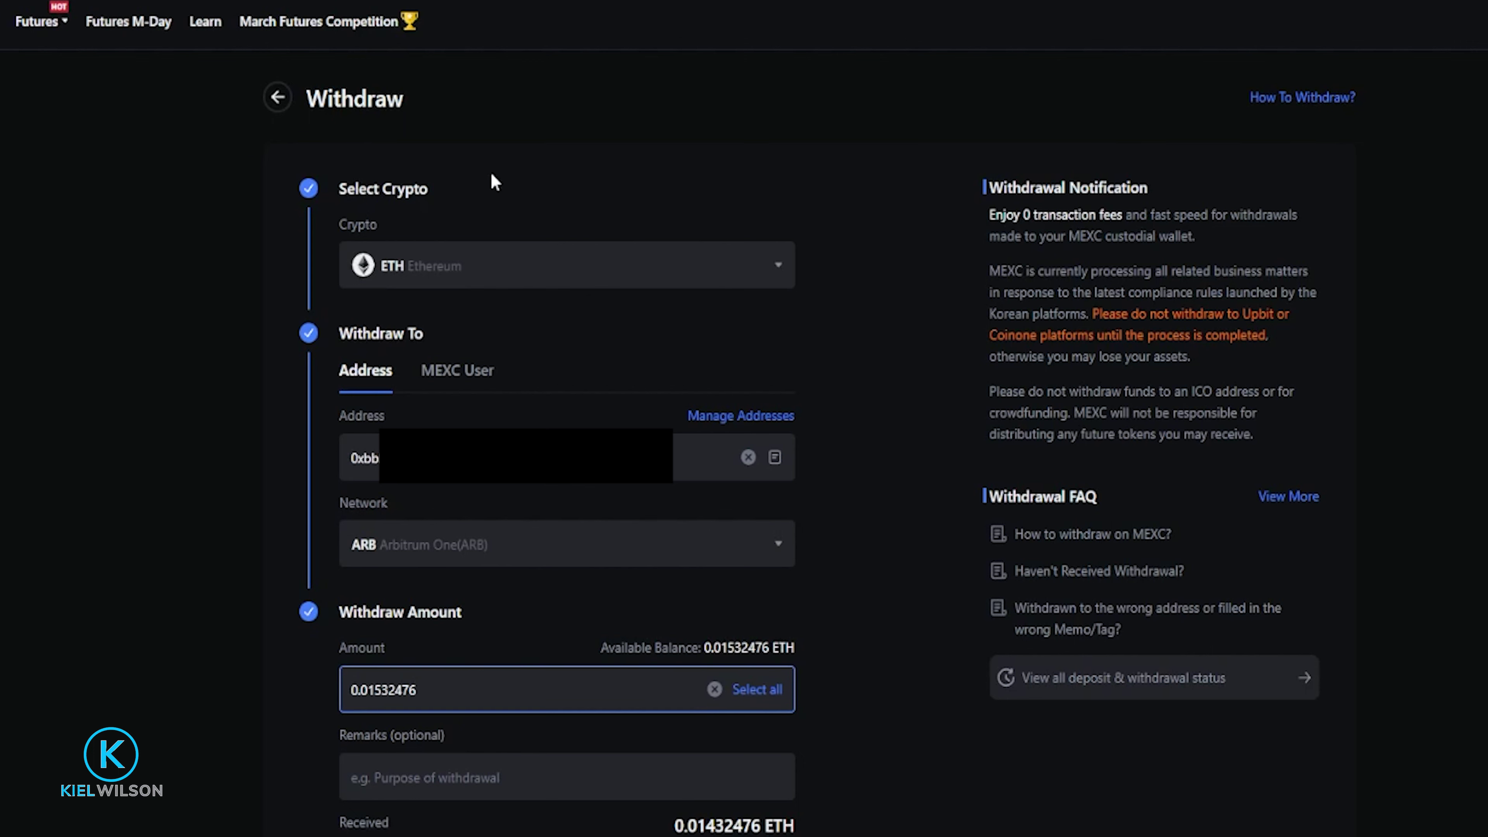
- Submit the ETH withdrawal request and close its status dialog
scroll(513, 632, down, 3)
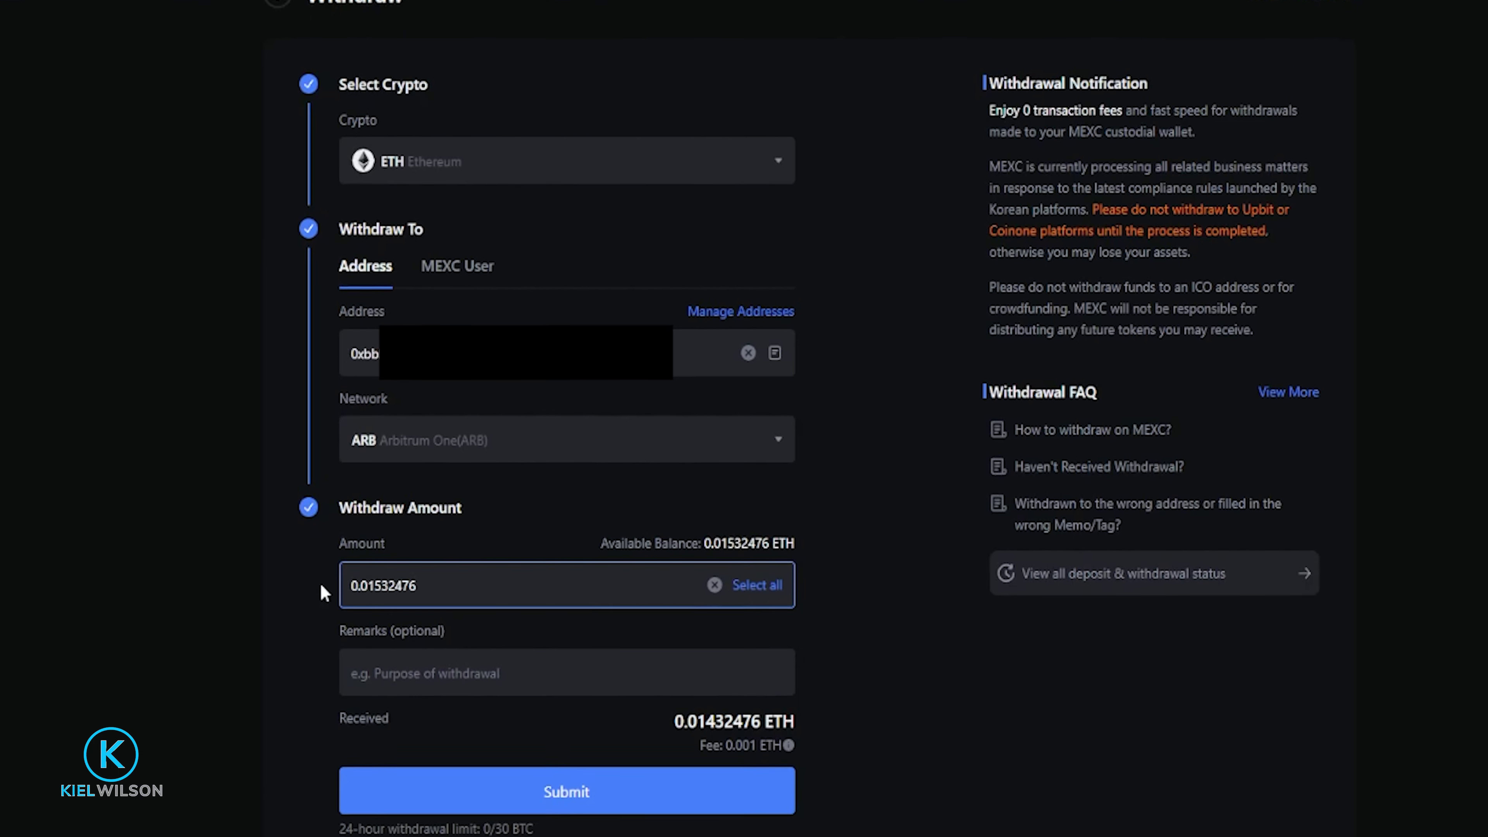
click(564, 740)
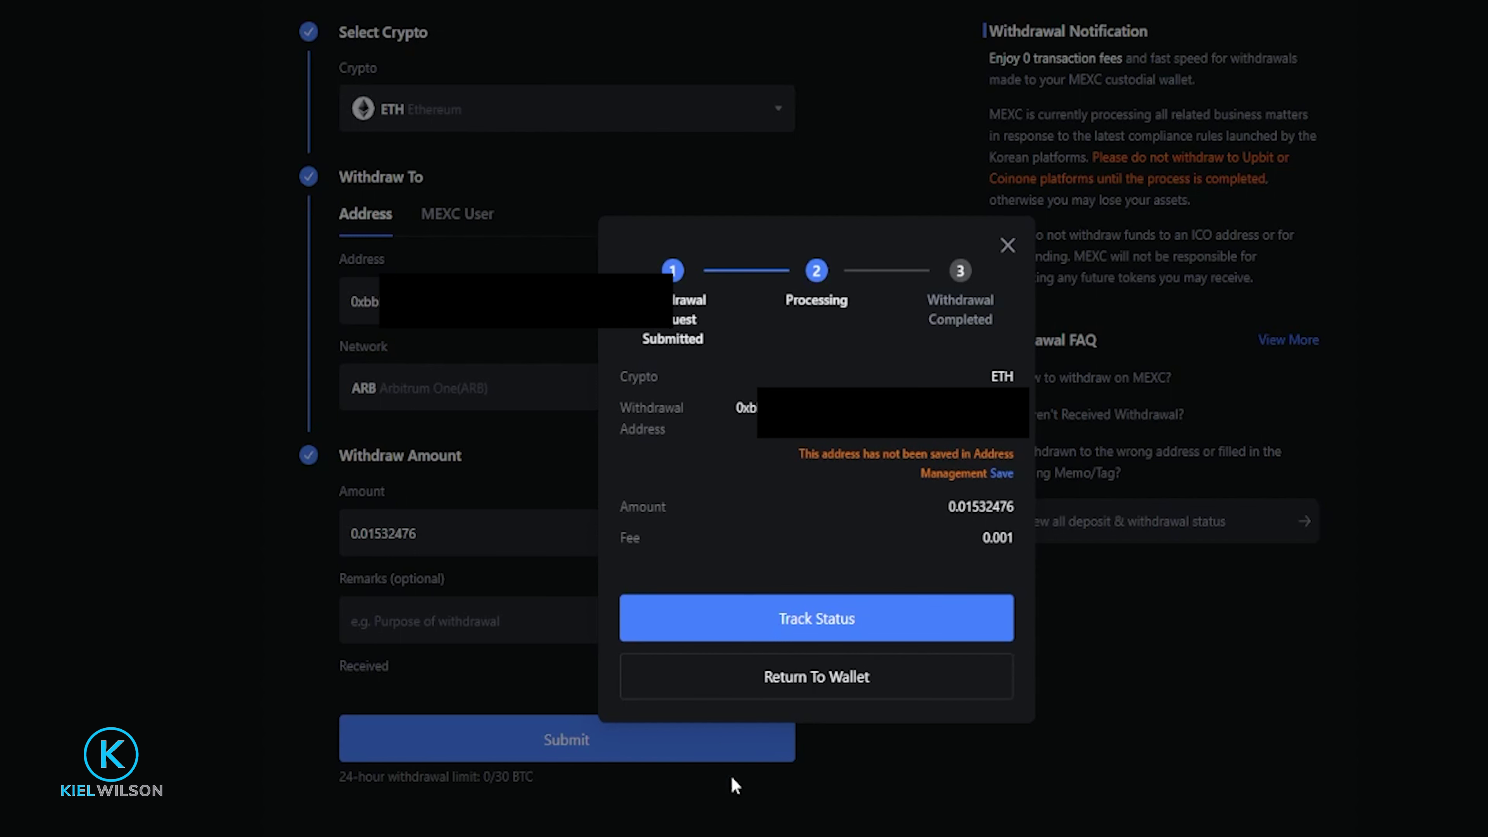
click(1007, 245)
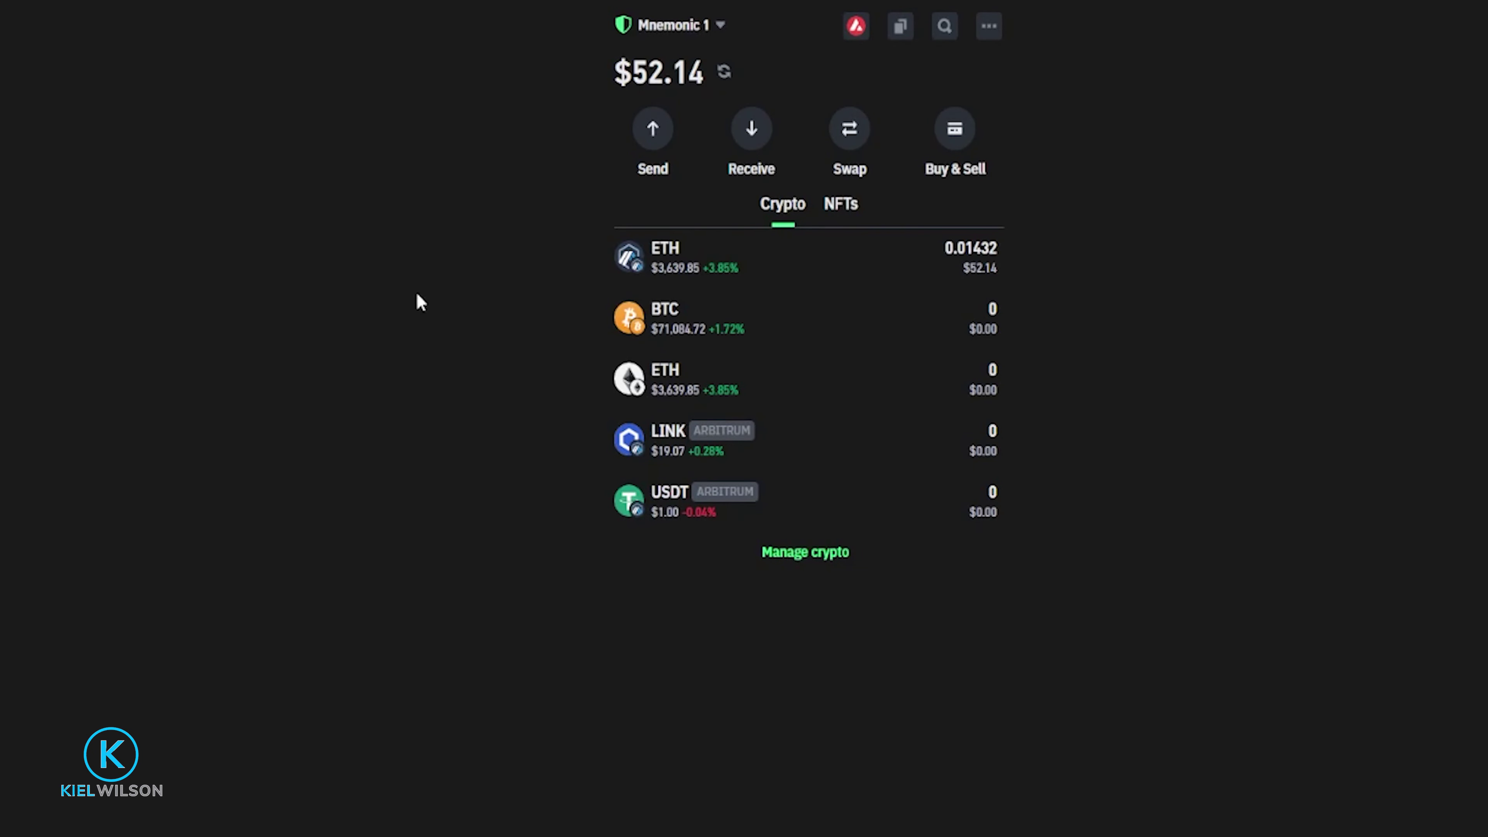
scroll(860, 170, down, 2)
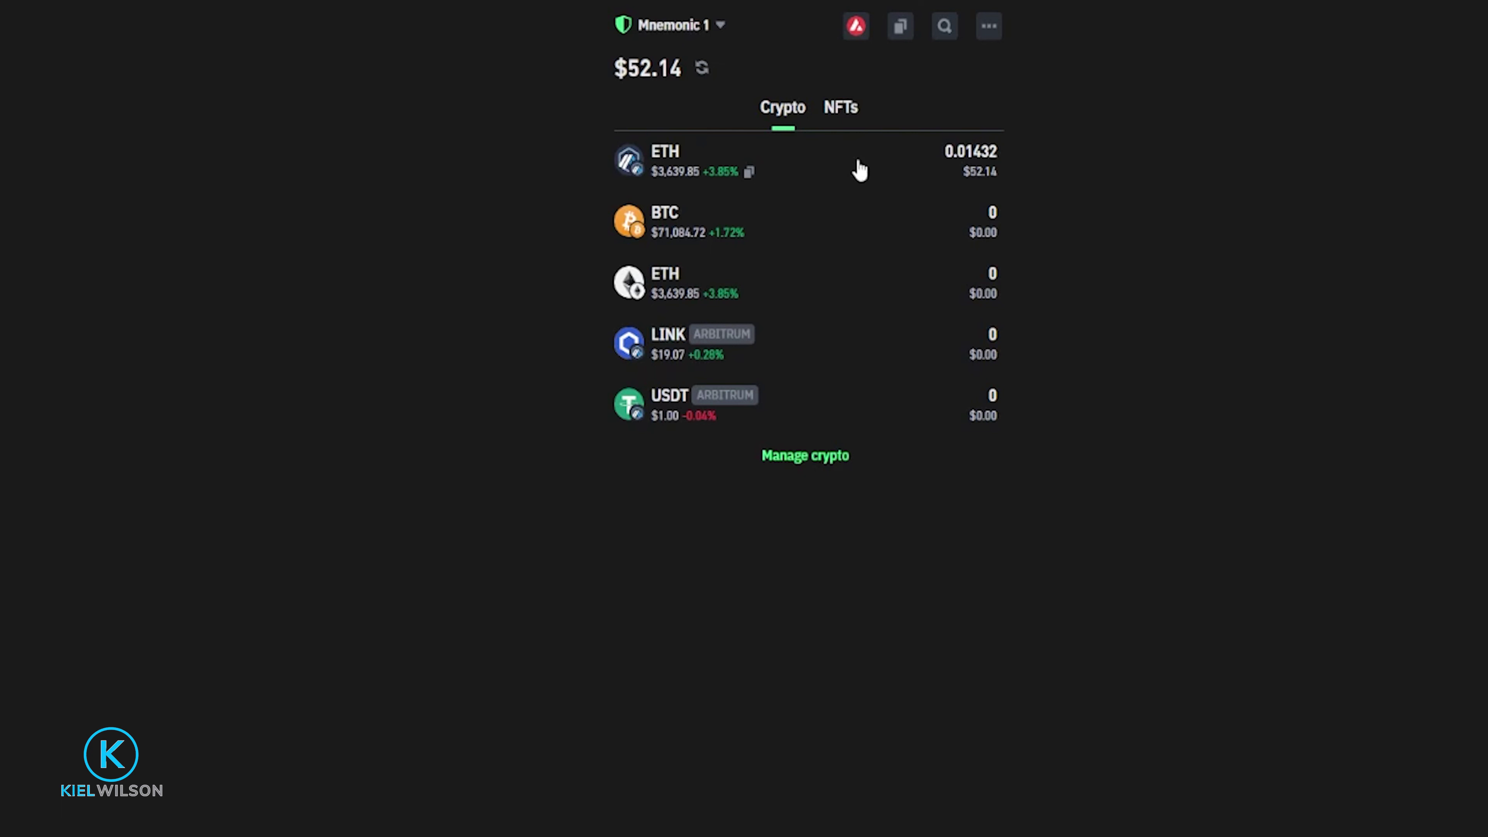
scroll(451, 380, up, 3)
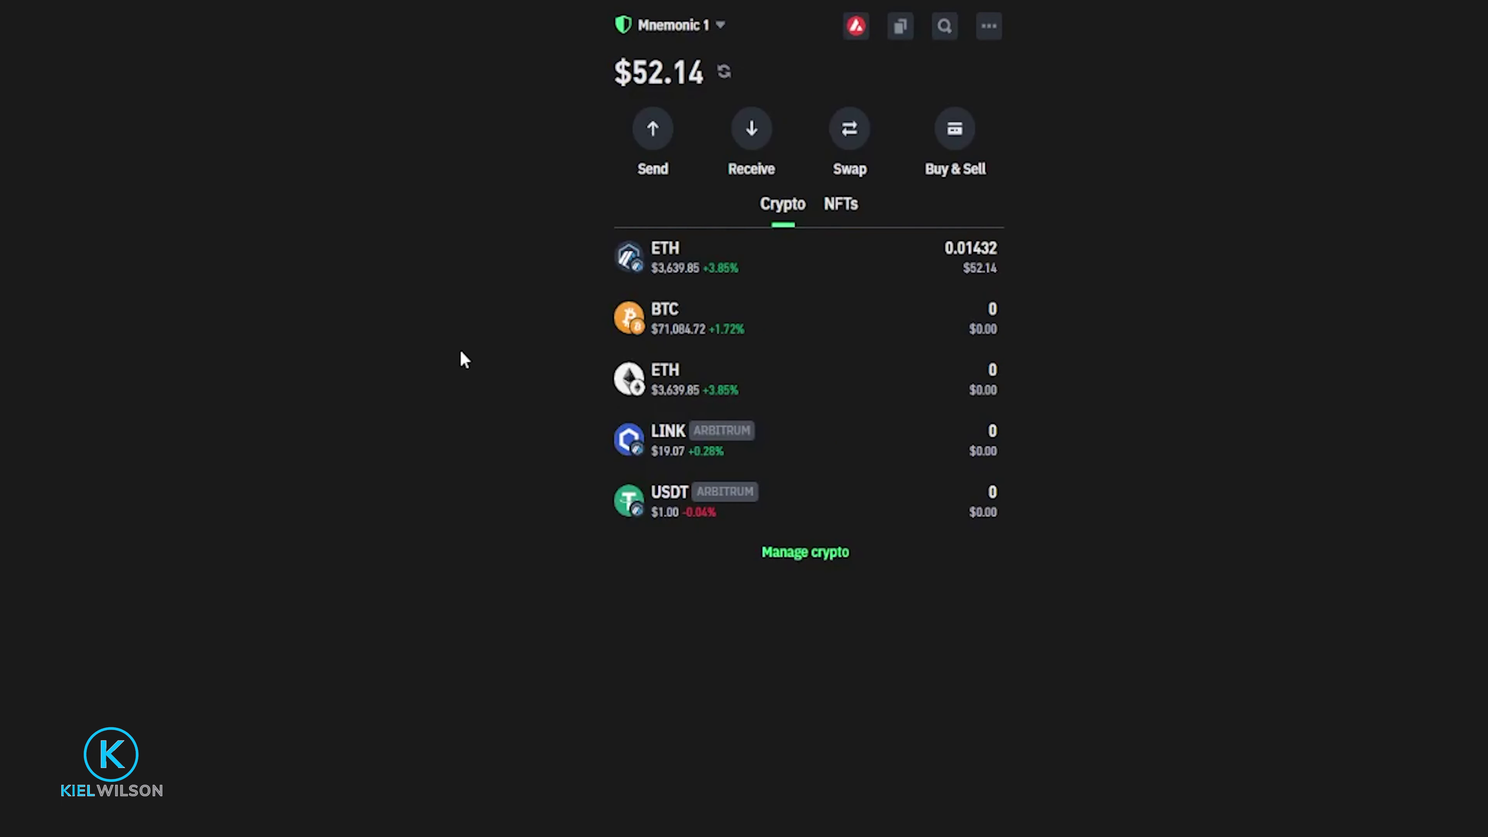
scroll(580, 625, down, 3)
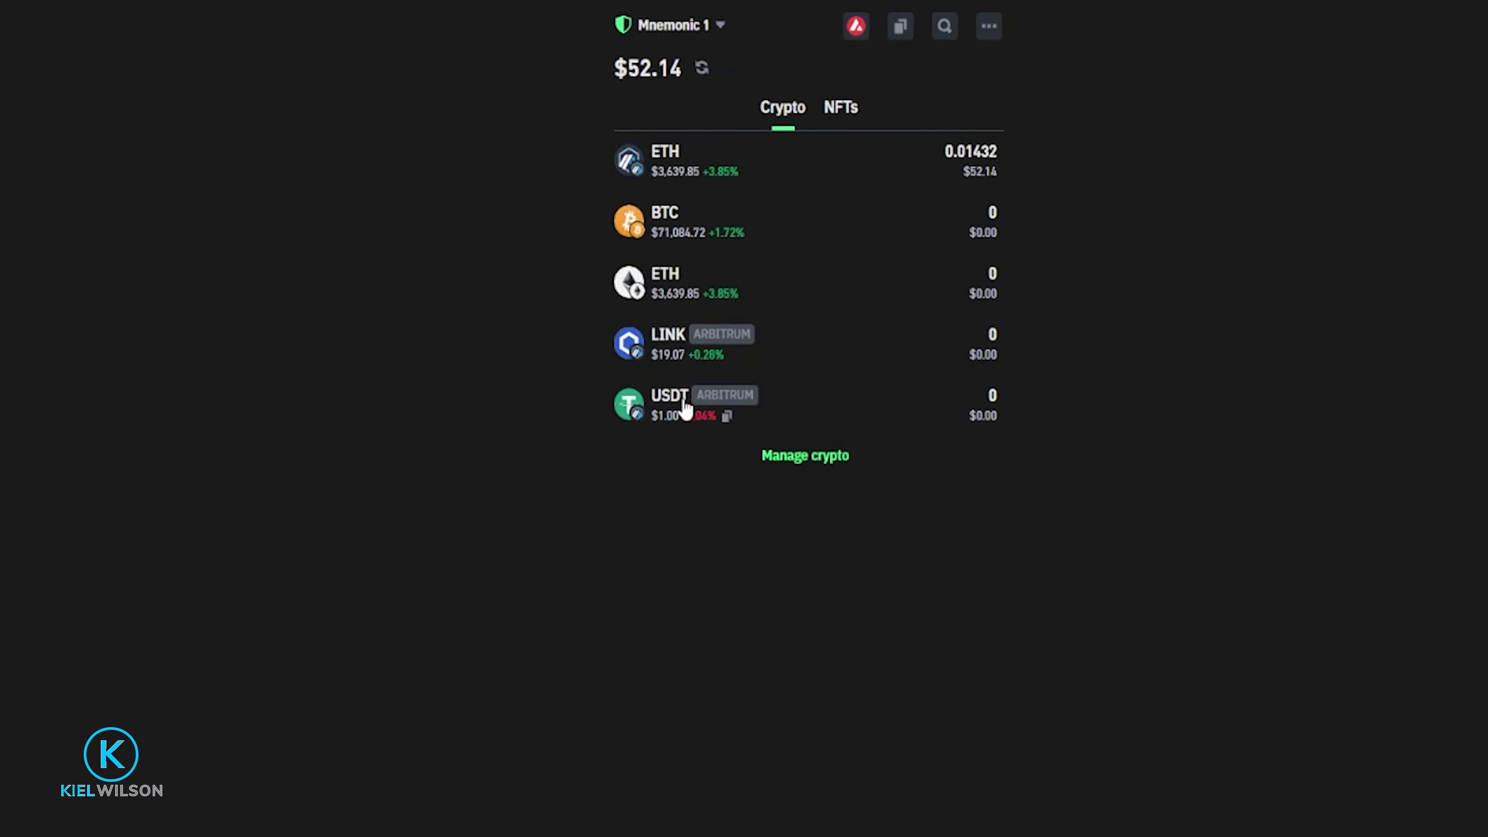
scroll(590, 420, up, 3)
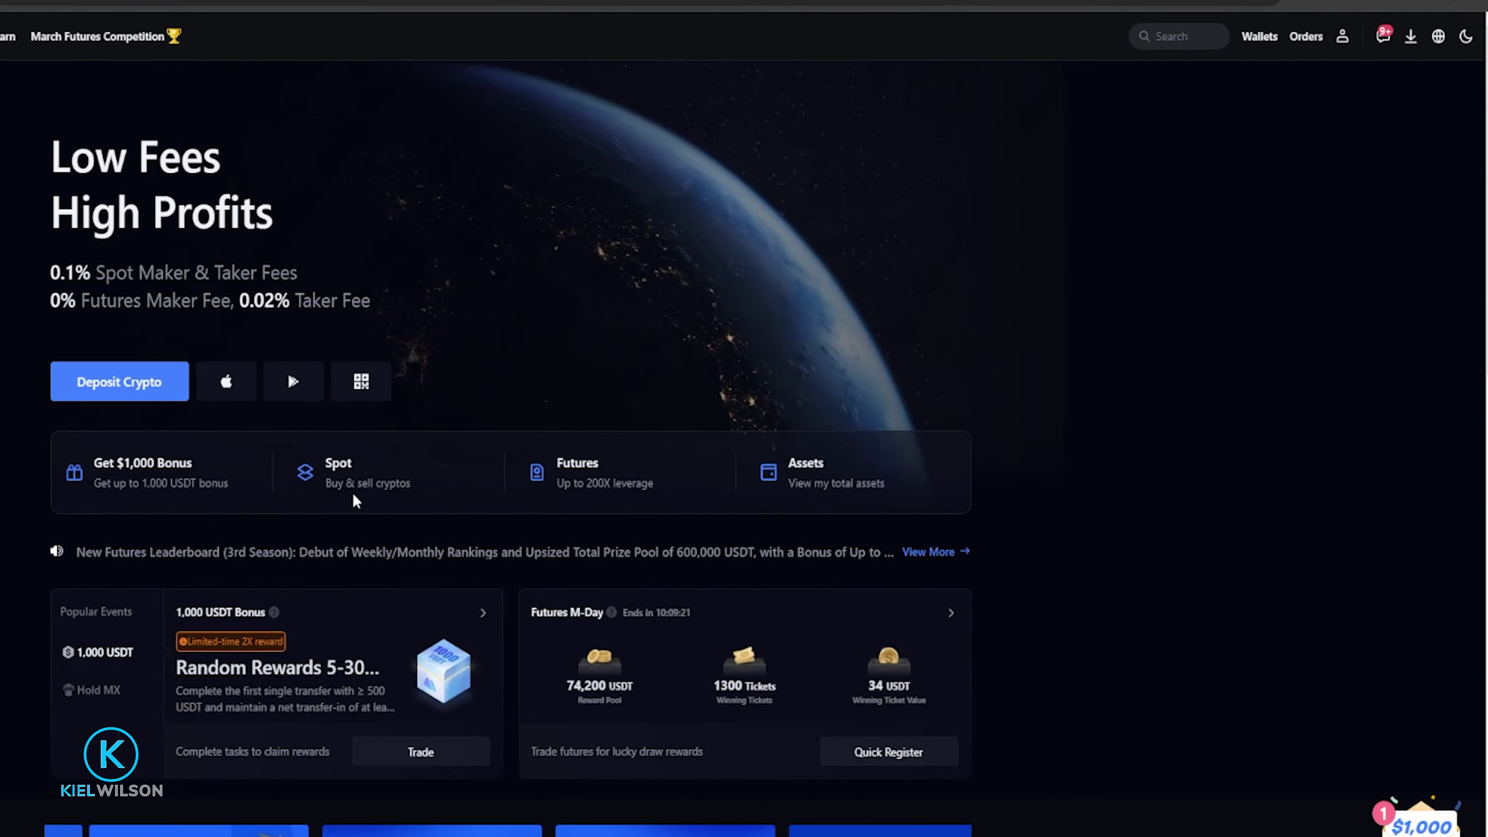
- Open the MEXC withdrawal form for USDT and copy the Arbitrum USDT receive address from the Trust Wallet extension
click(1259, 36)
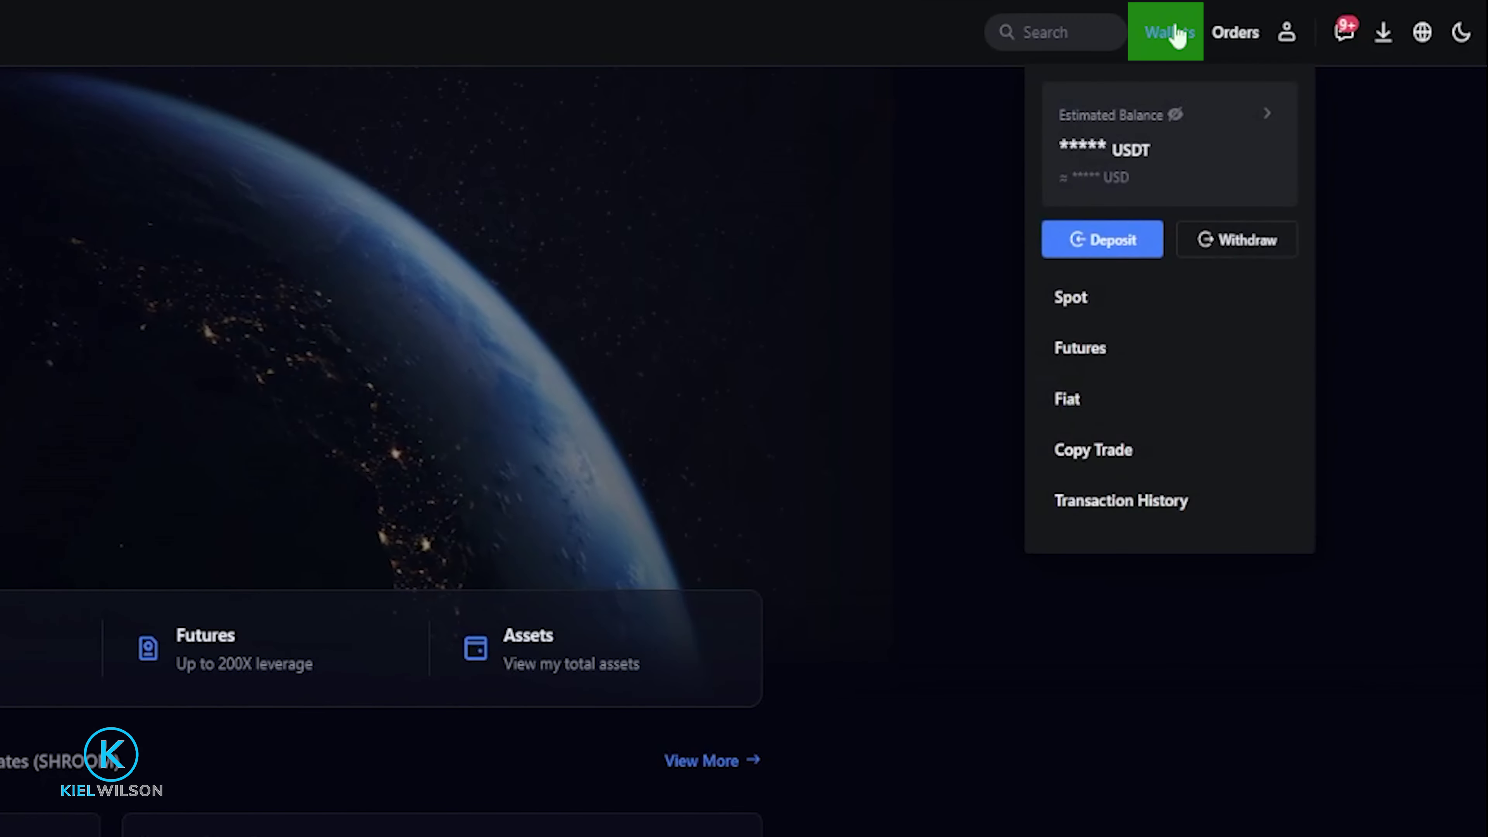
click(1239, 245)
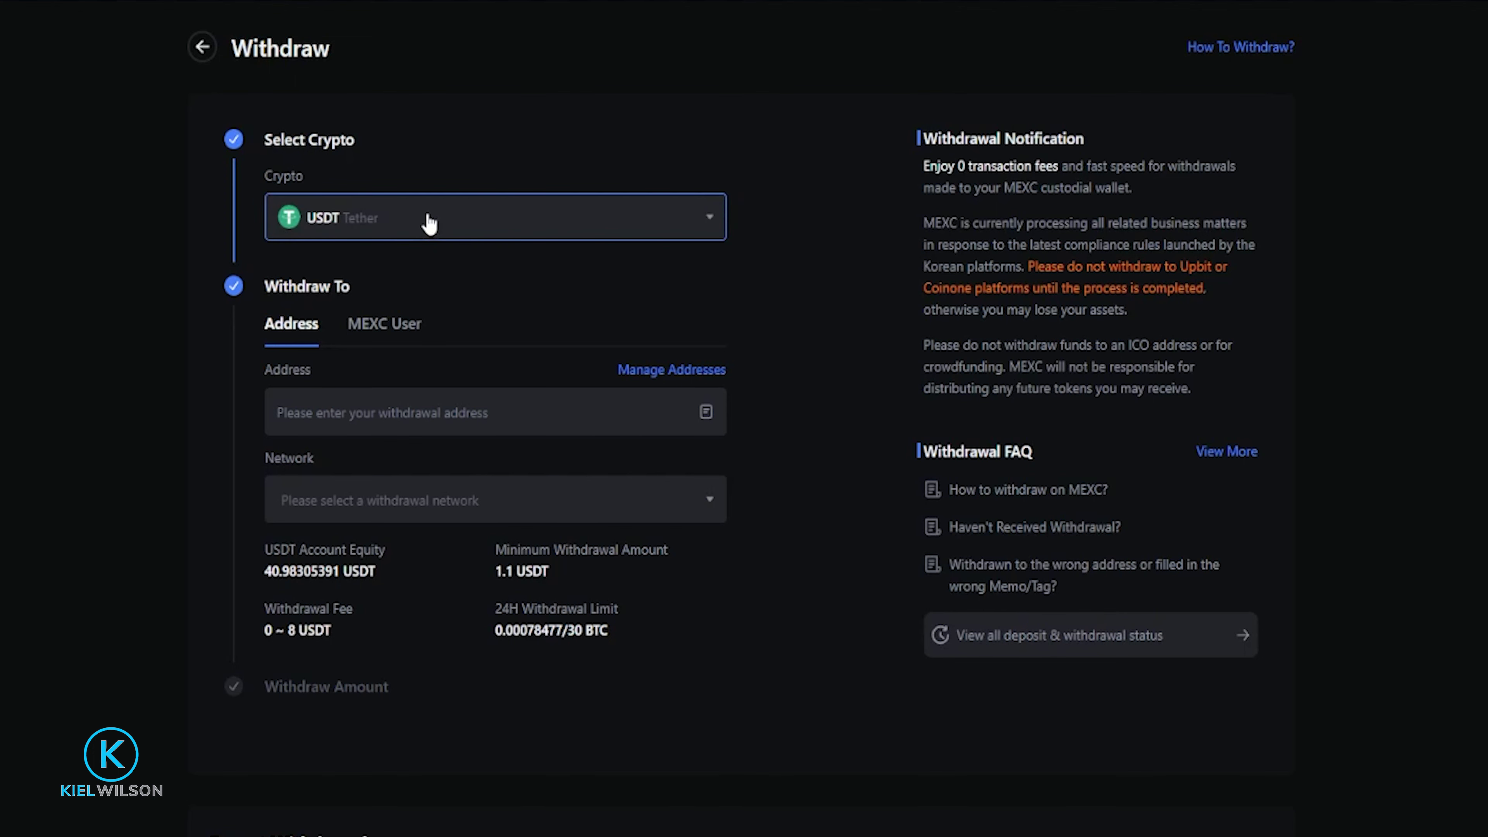
click(1369, 16)
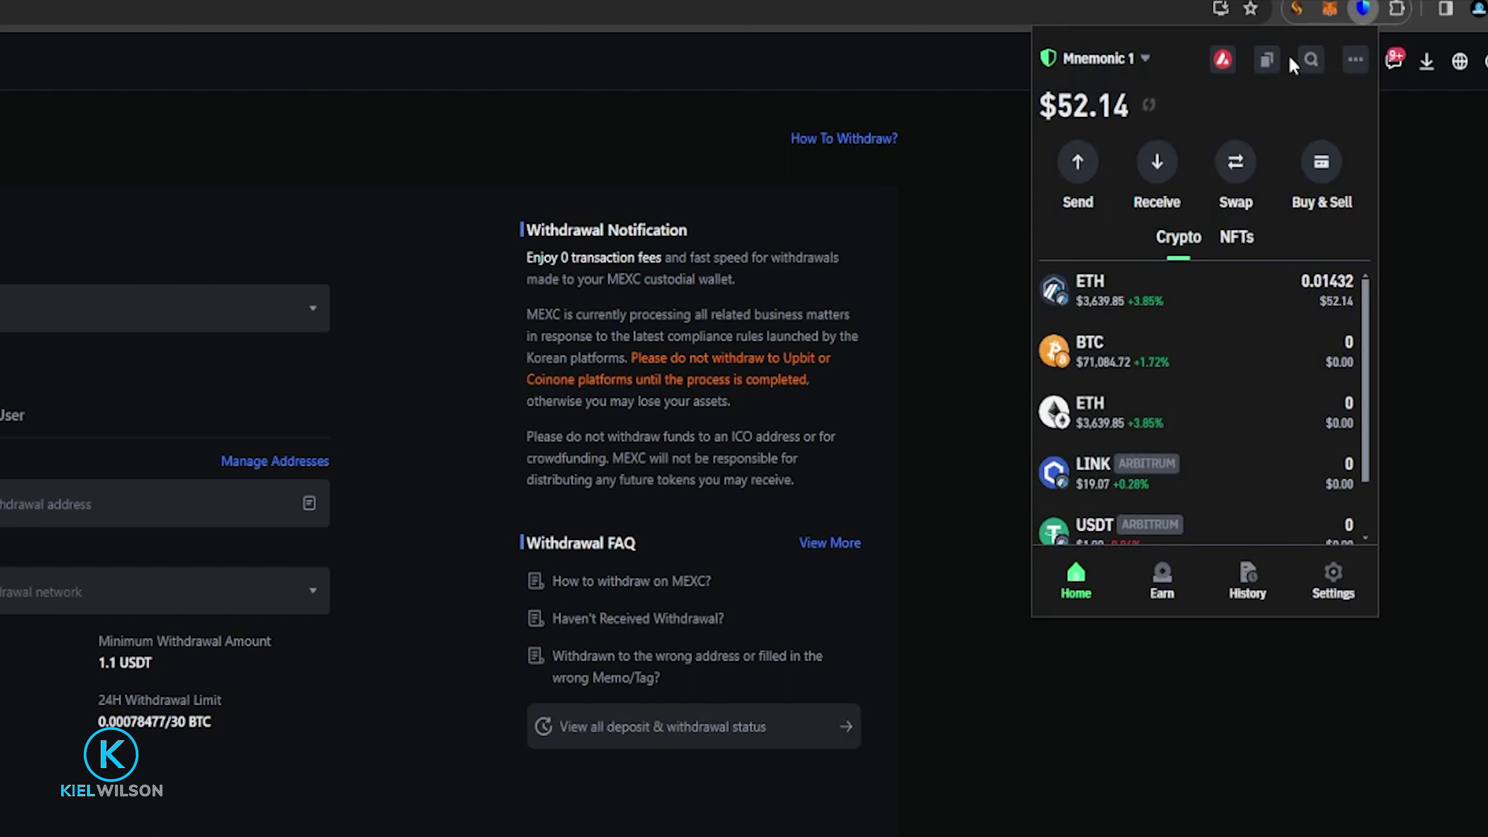
scroll(1212, 427, down, 3)
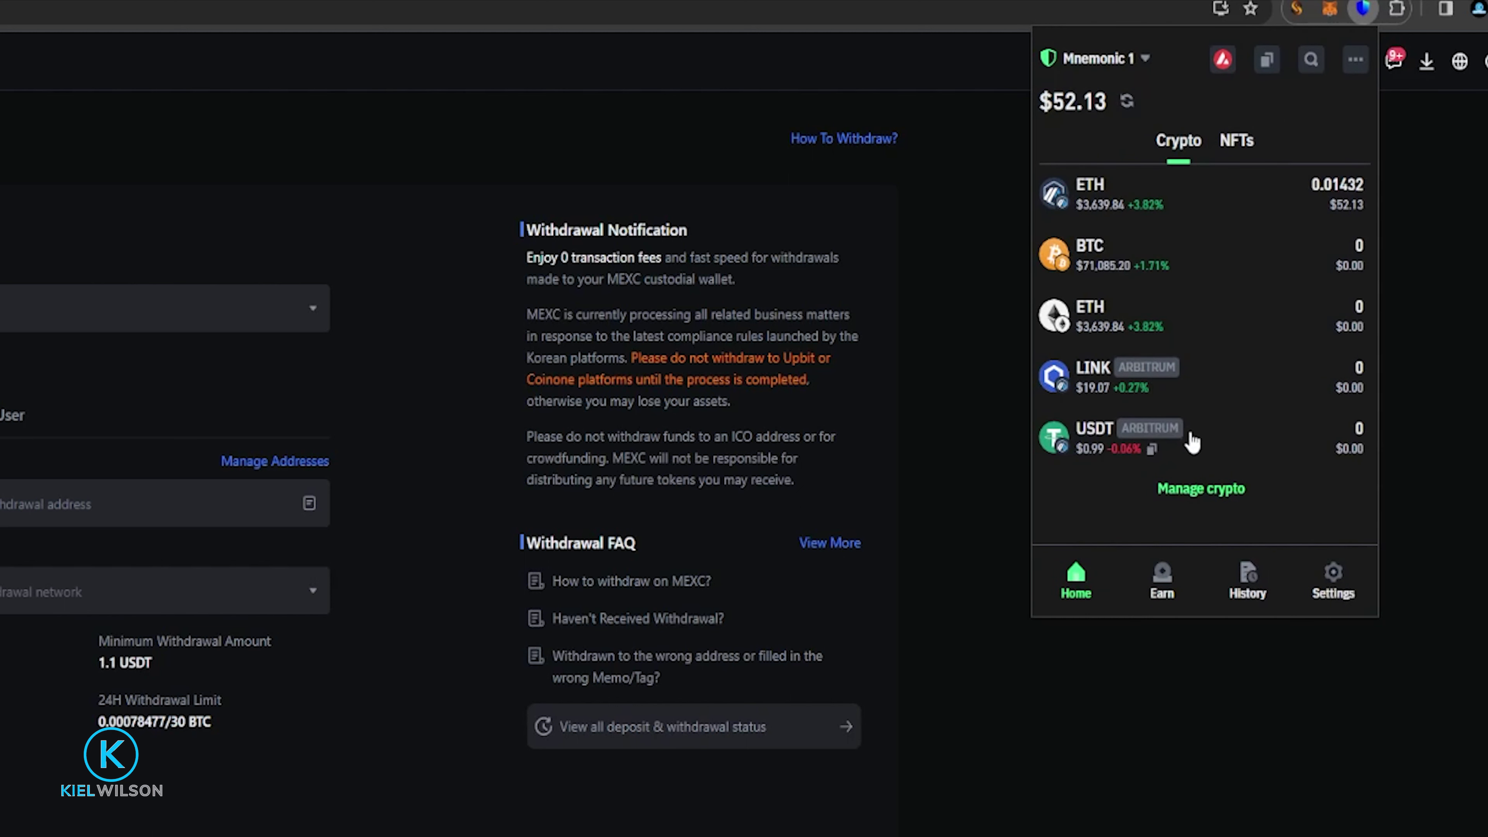
click(1221, 443)
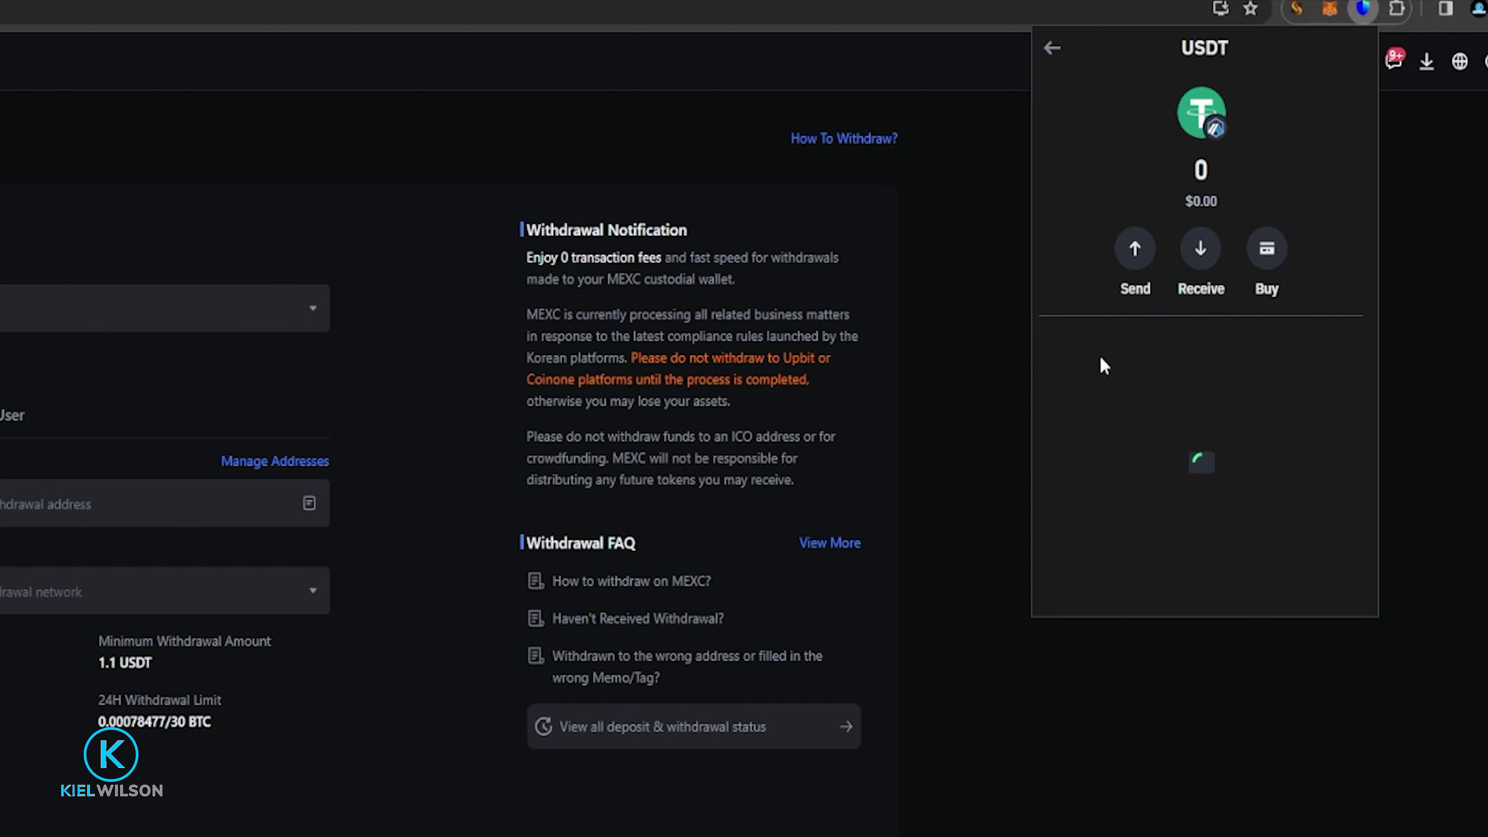
click(1198, 258)
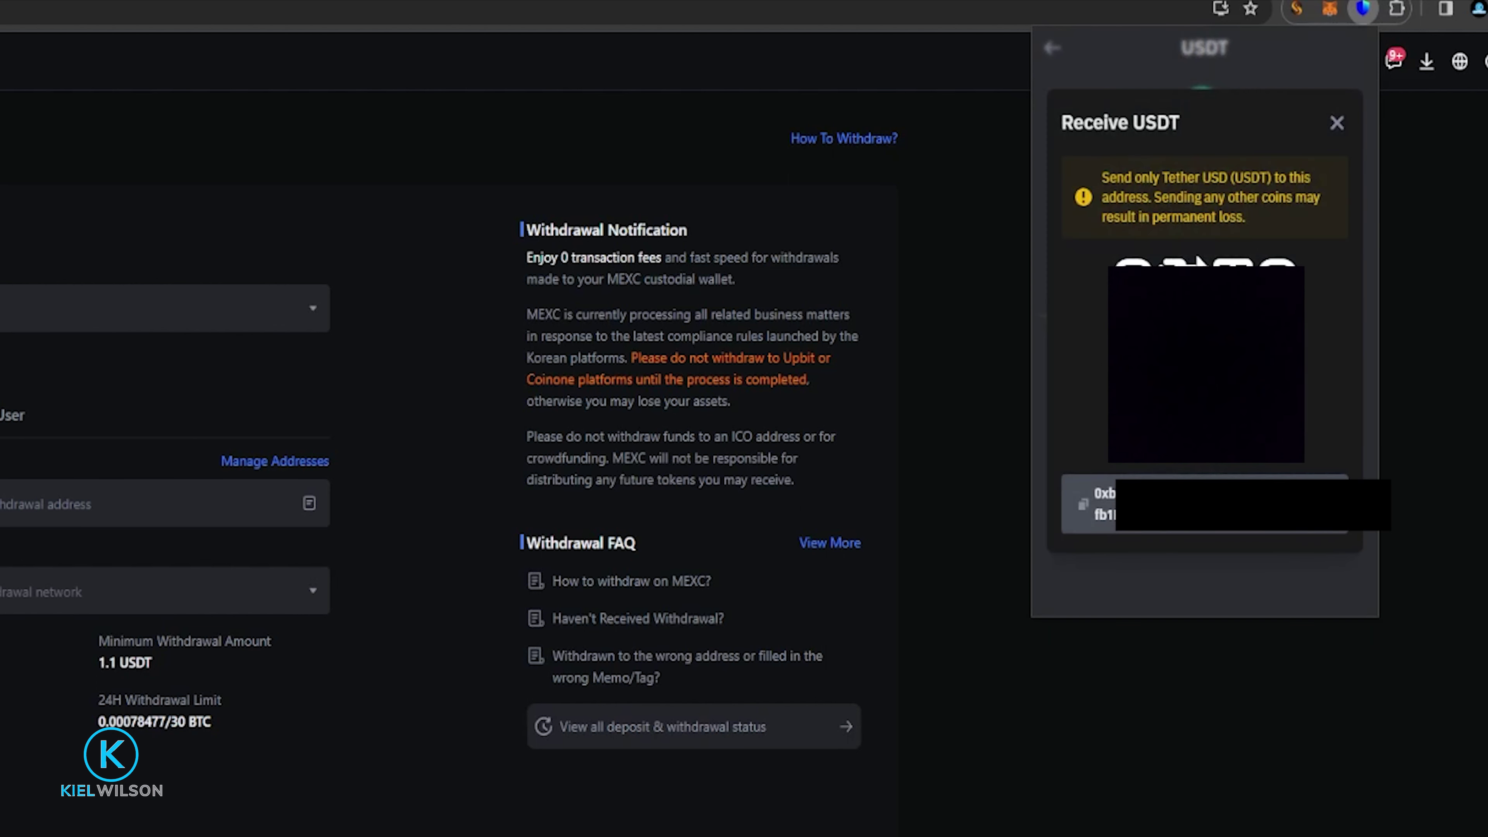
click(1083, 507)
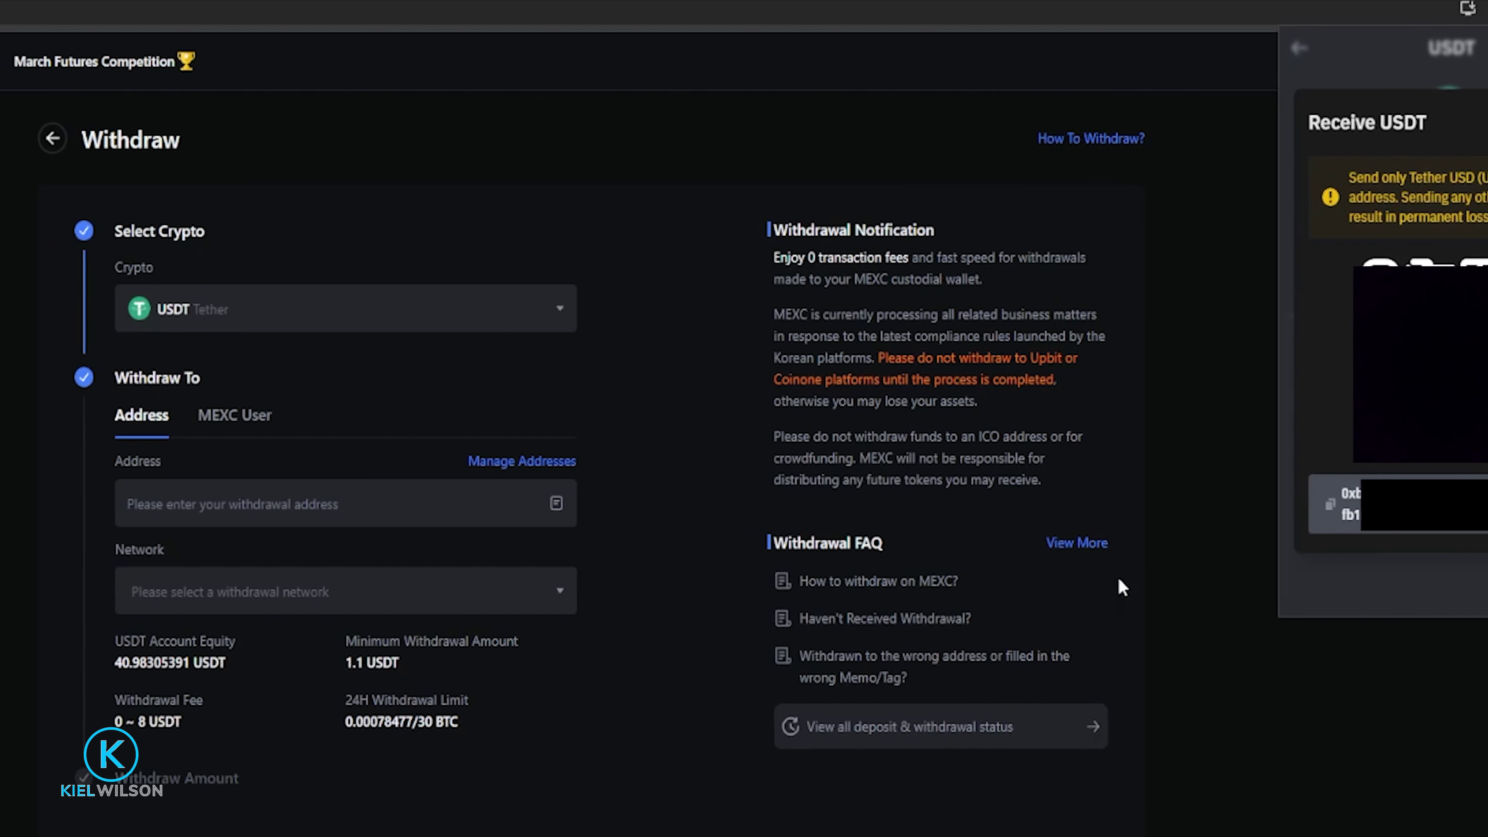
- Paste the copied wallet address as the USDT withdrawal address and set the network to Arbitrum One (ARB)
click(350, 498)
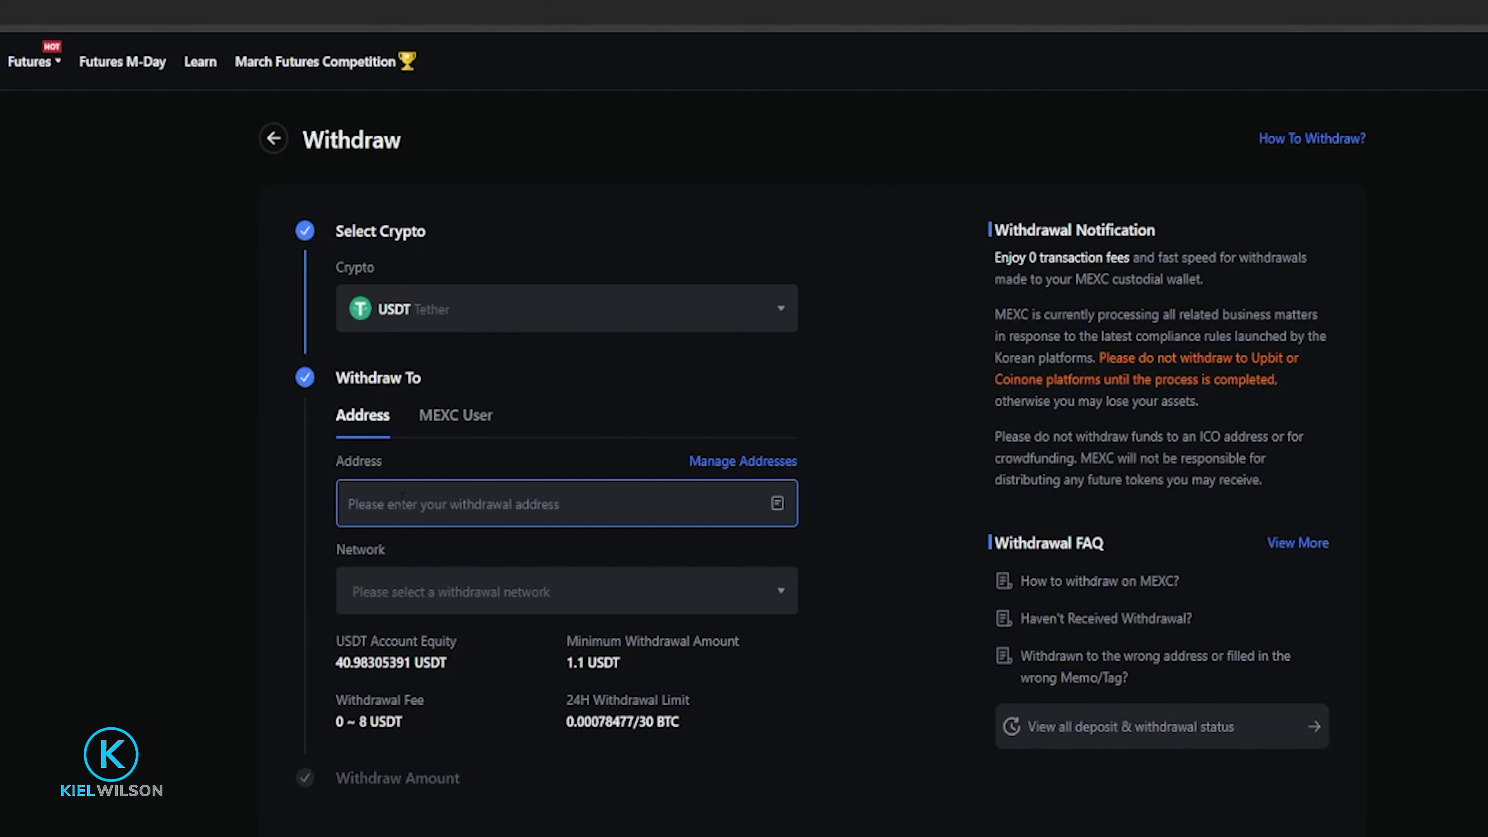
right_click(400, 500)
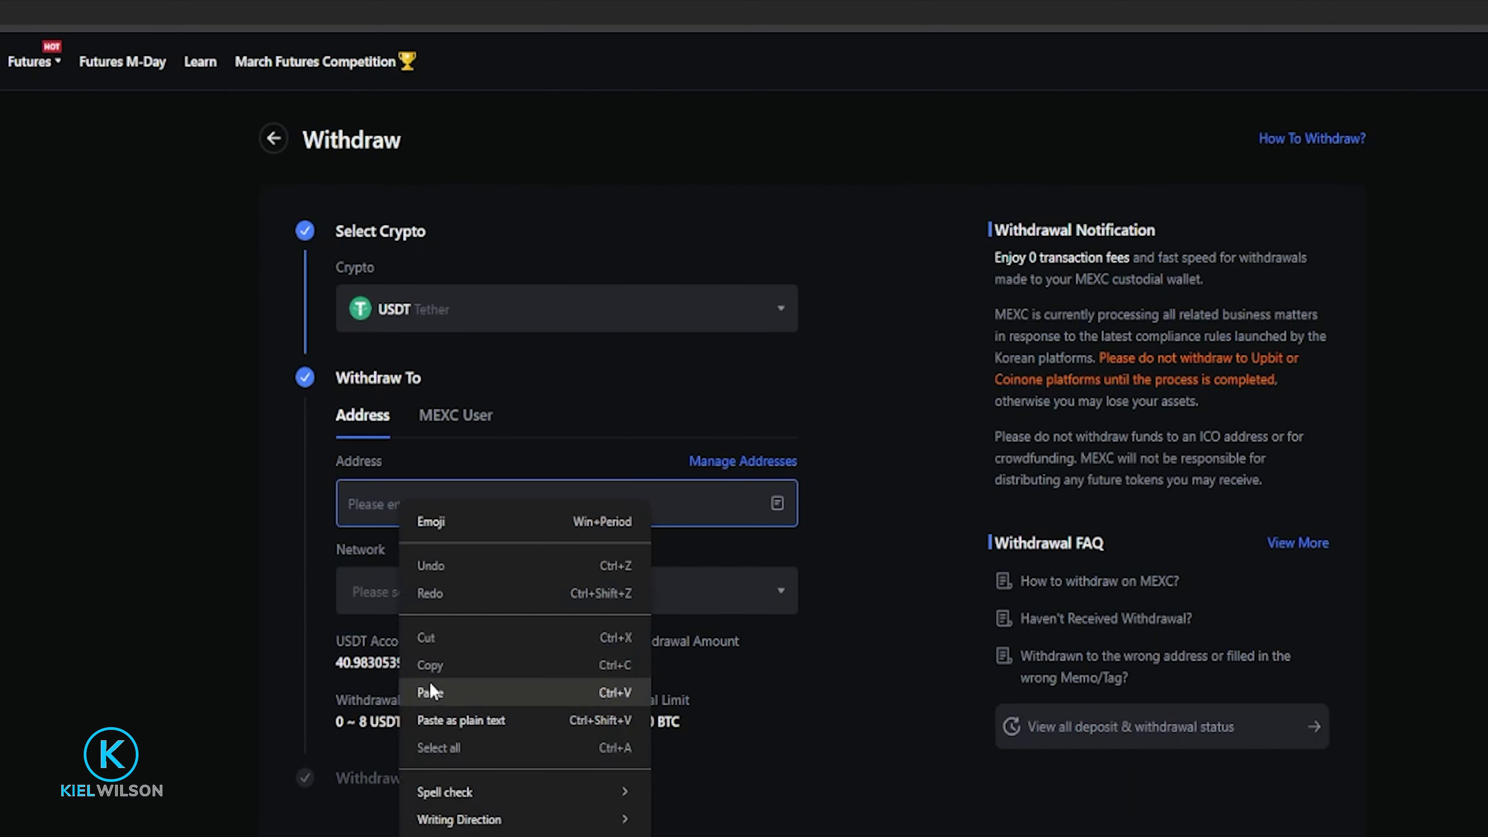
click(440, 694)
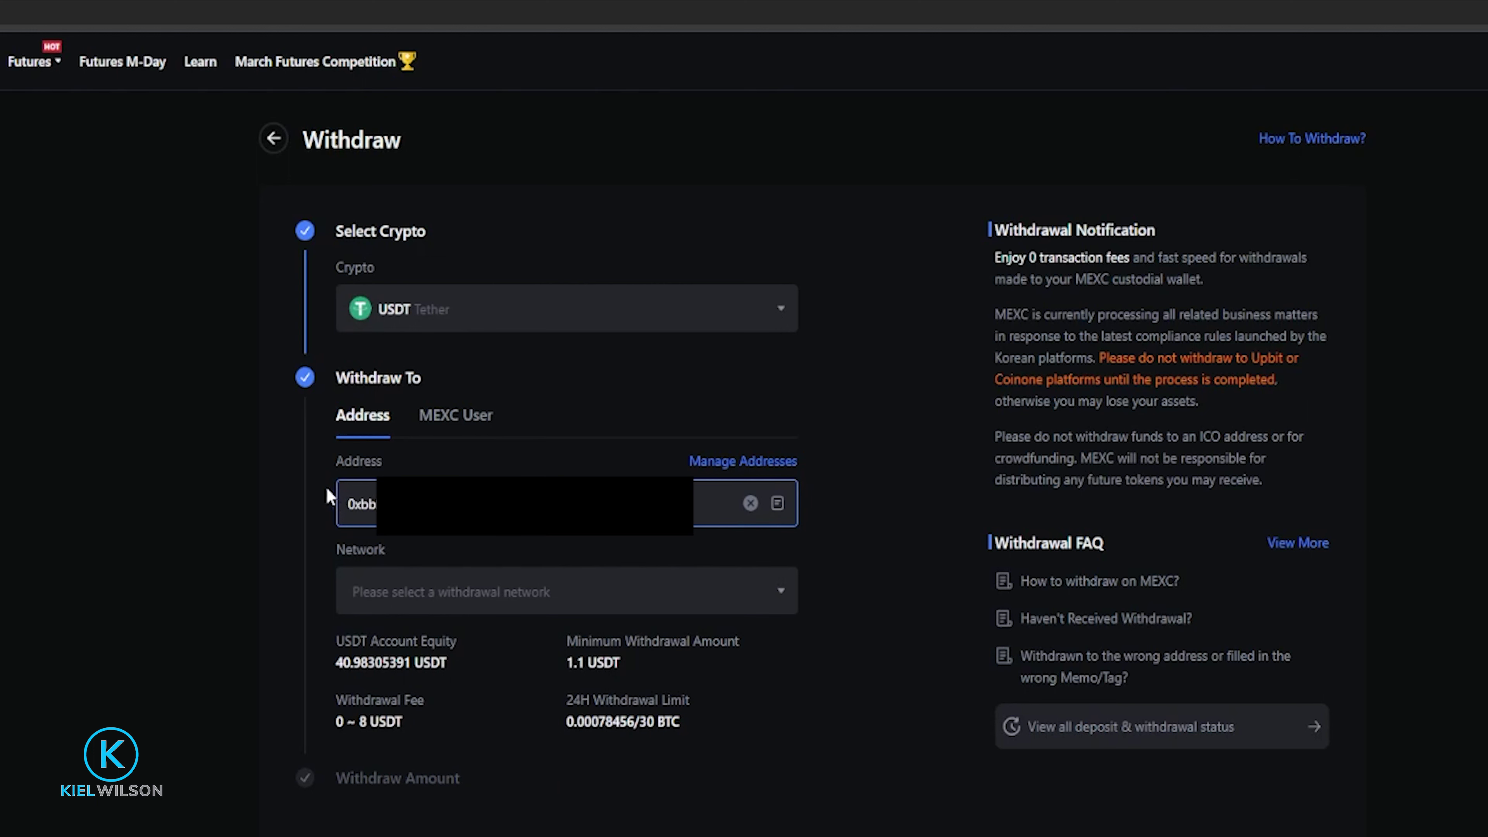
click(503, 590)
scroll(787, 691, down, 5)
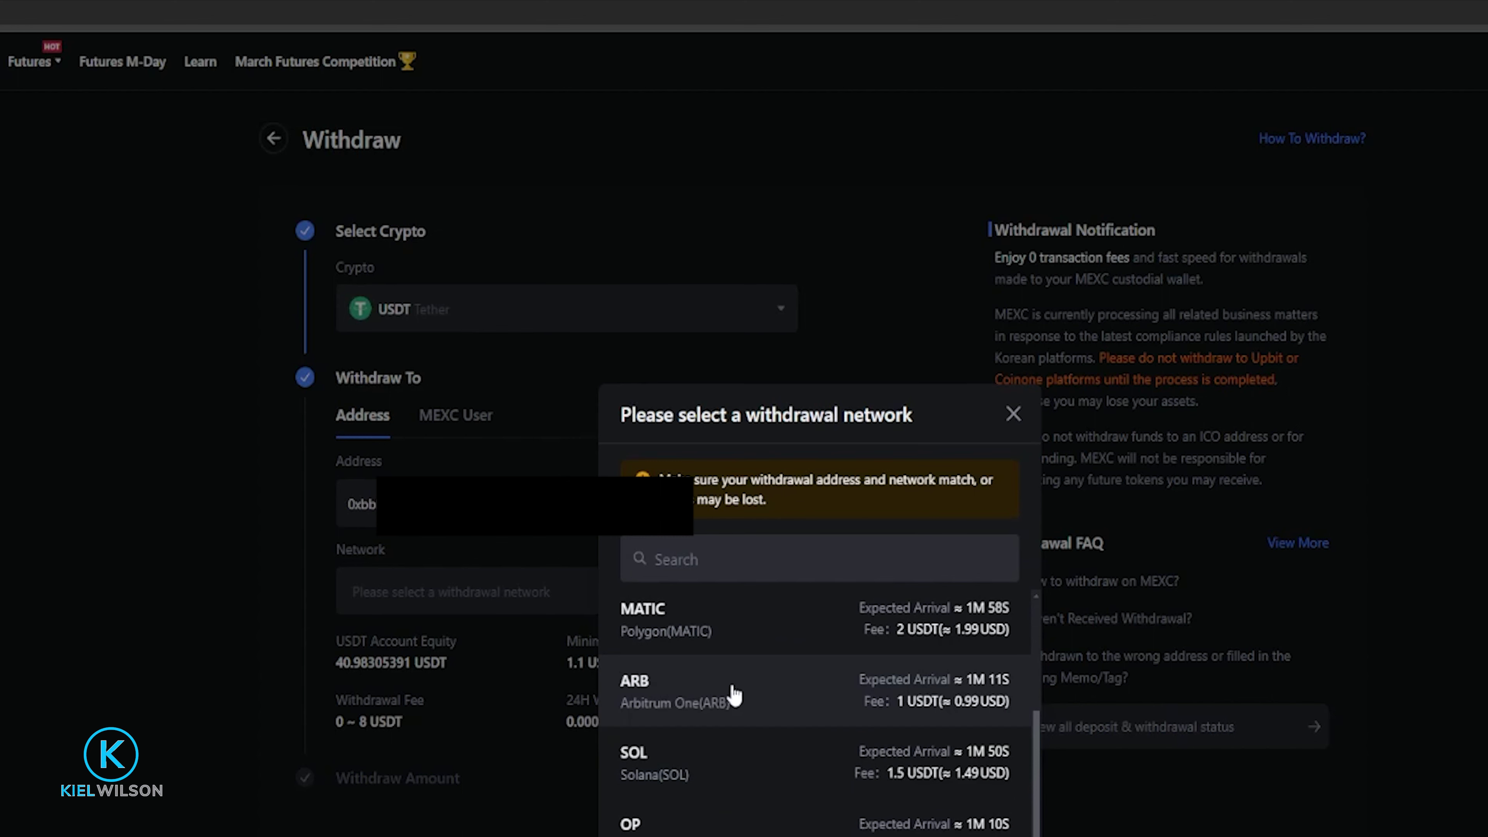
click(750, 695)
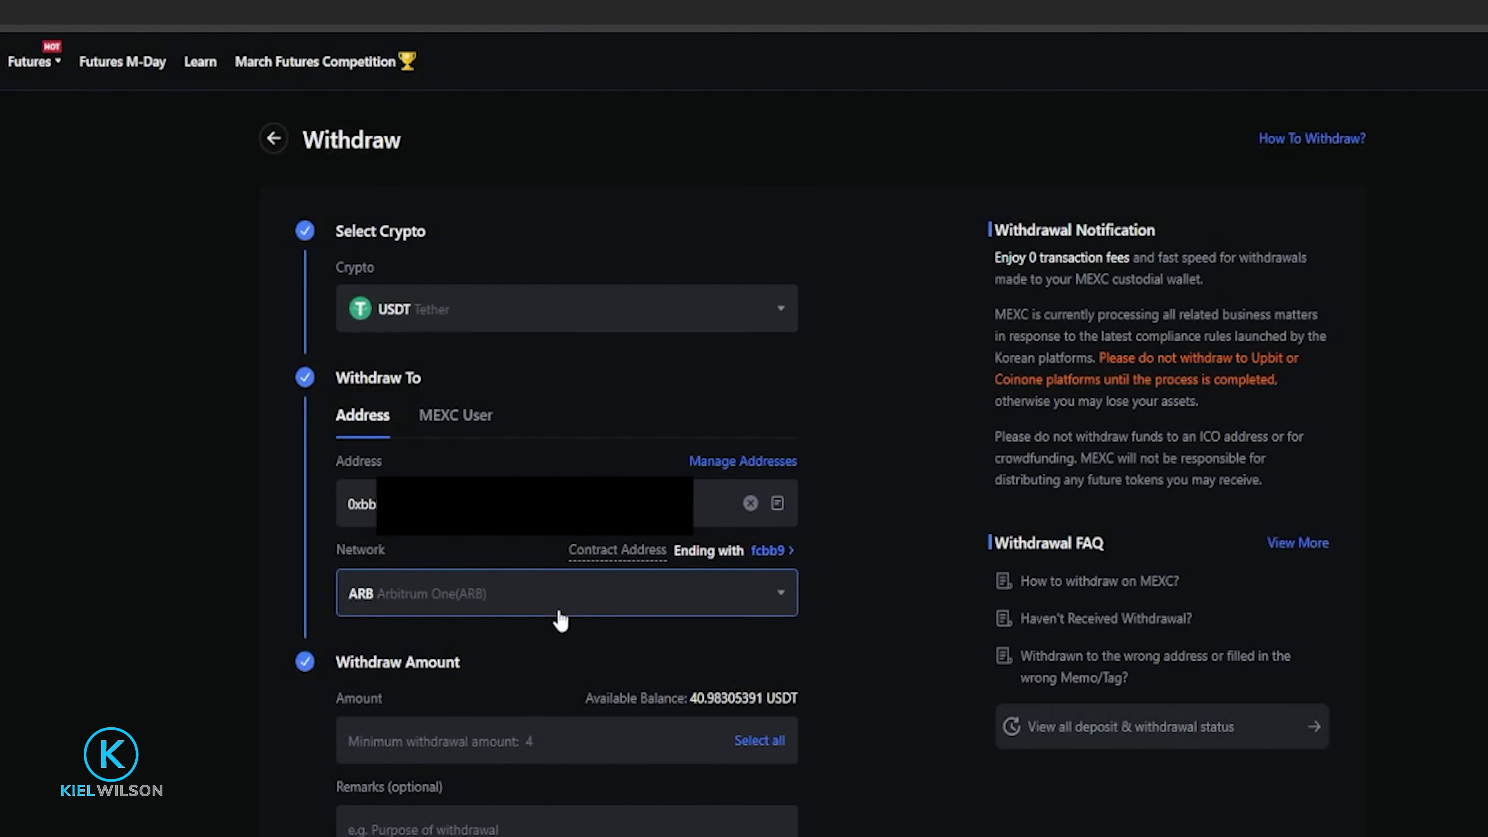
- Submit a withdrawal of the full available balance, 40.98305391 USDT, and close its status dialog
drag(539, 694, 566, 682)
click(557, 691)
click(761, 742)
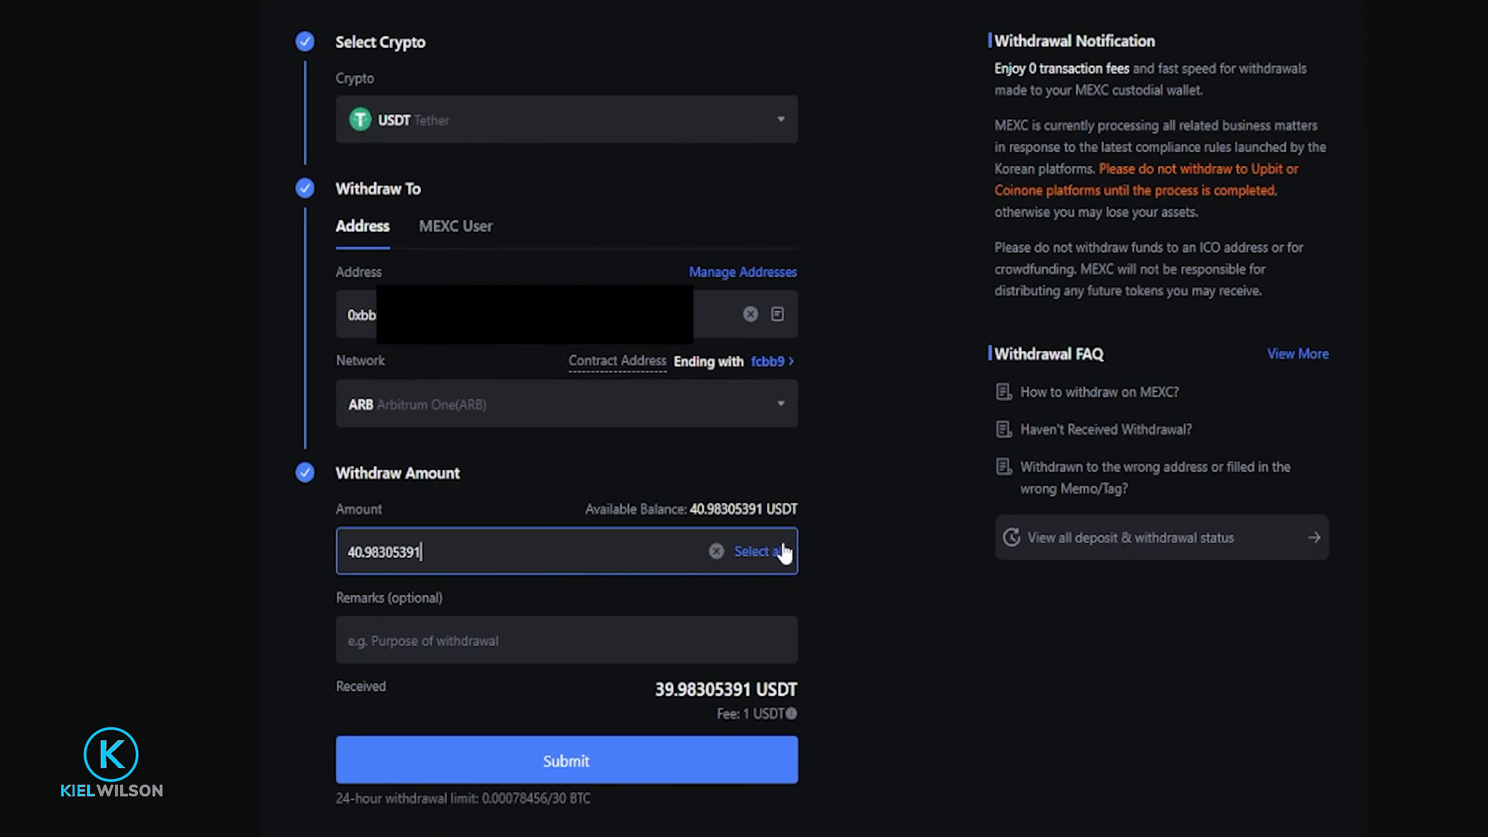
click(387, 750)
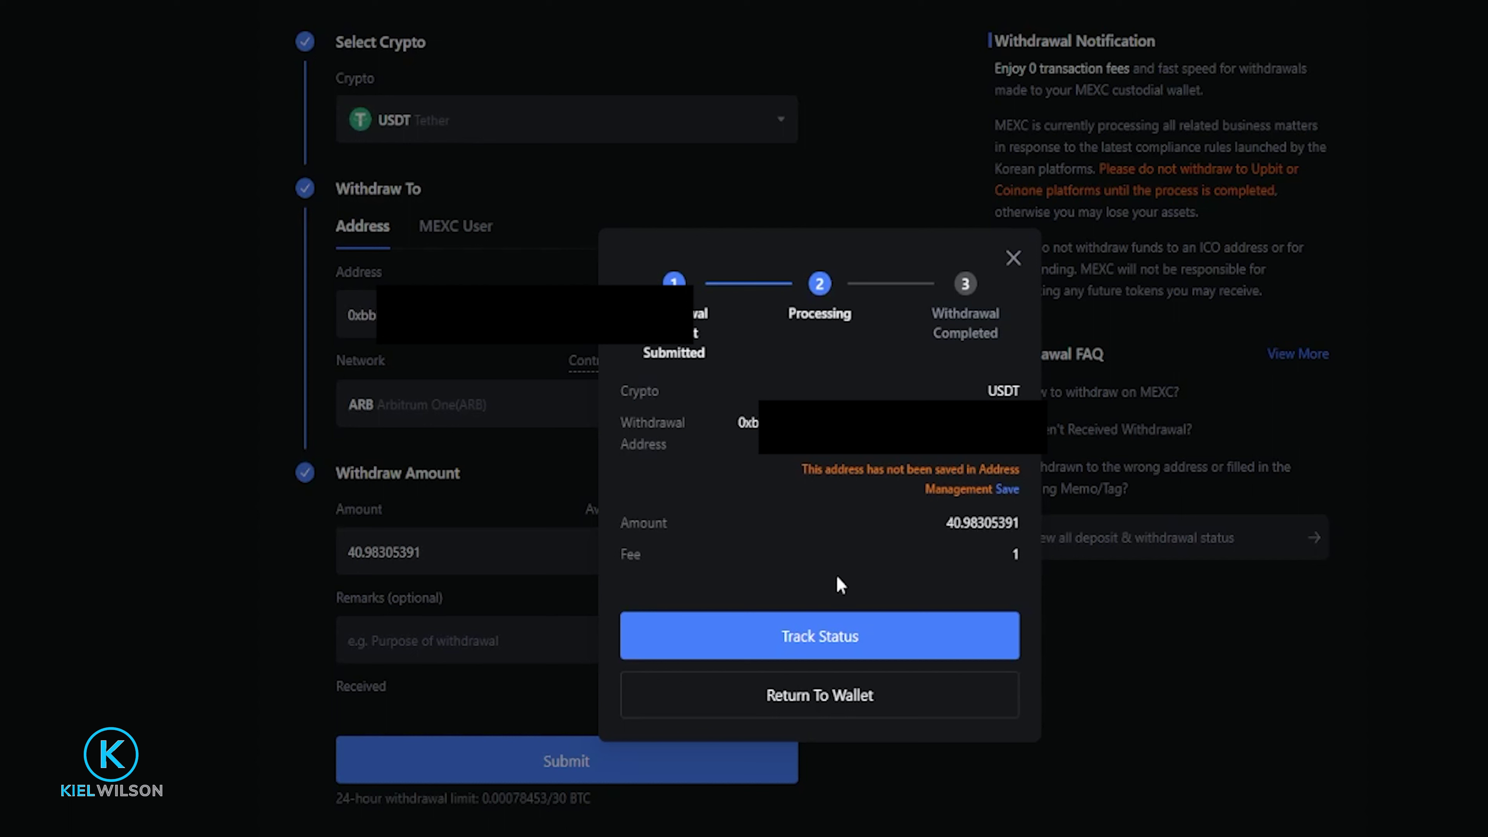
click(1014, 259)
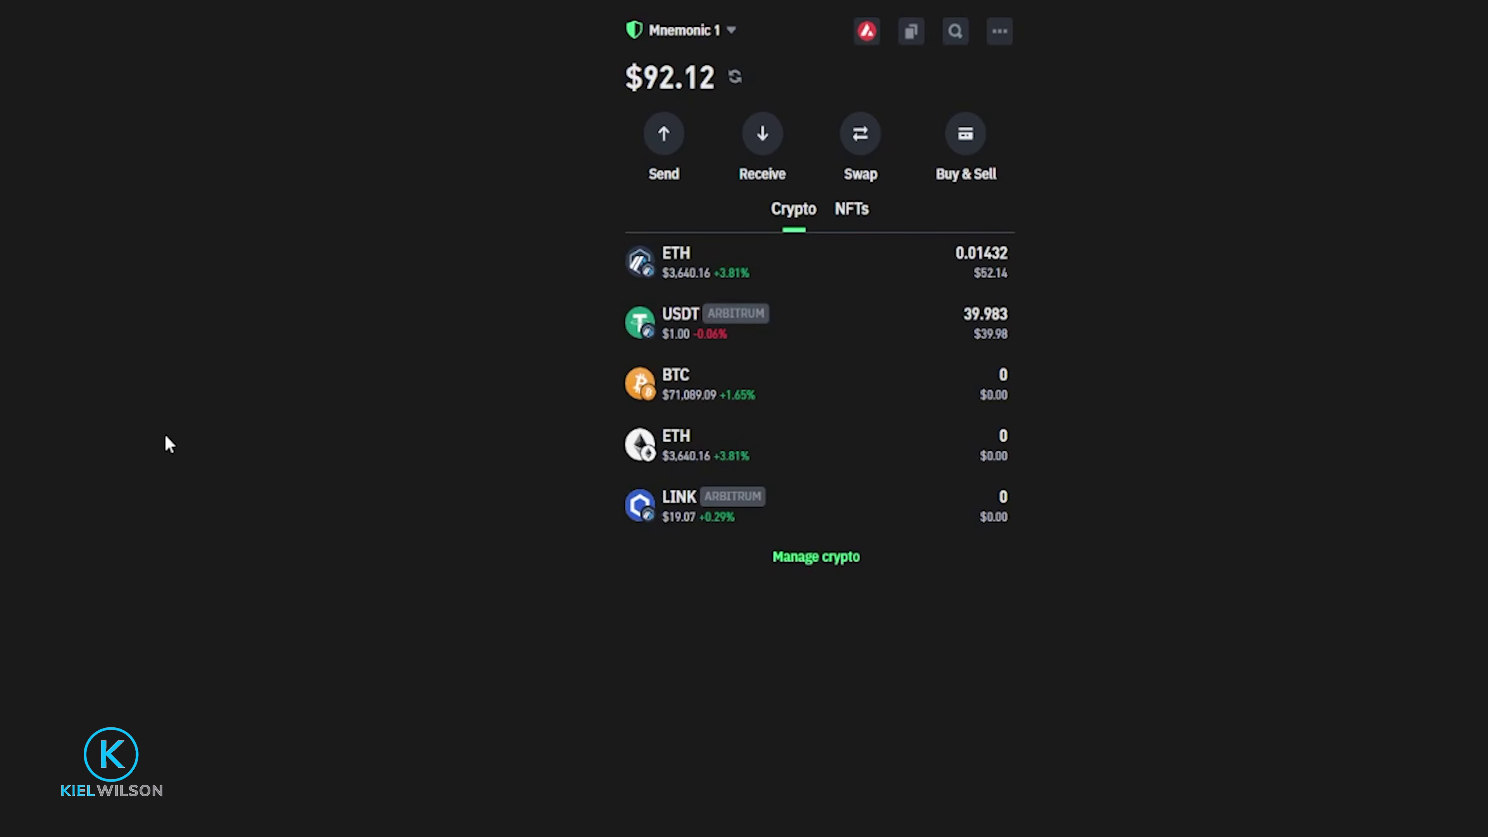
- Open Trust Wallet's Buy & Sell page from the extension and view the available spending currencies, keeping USD
scroll(773, 306, down, 3)
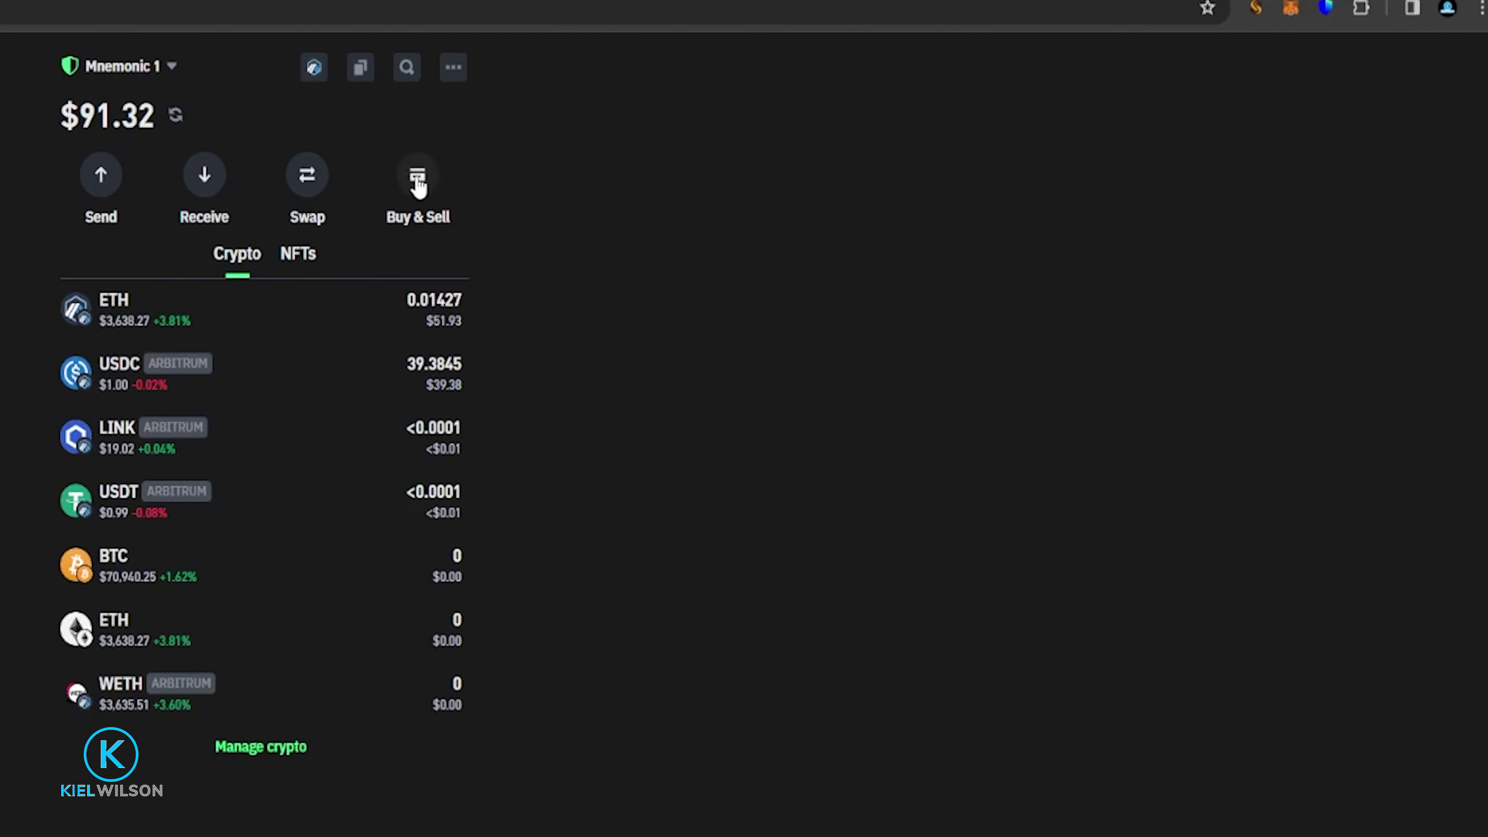
click(1326, 10)
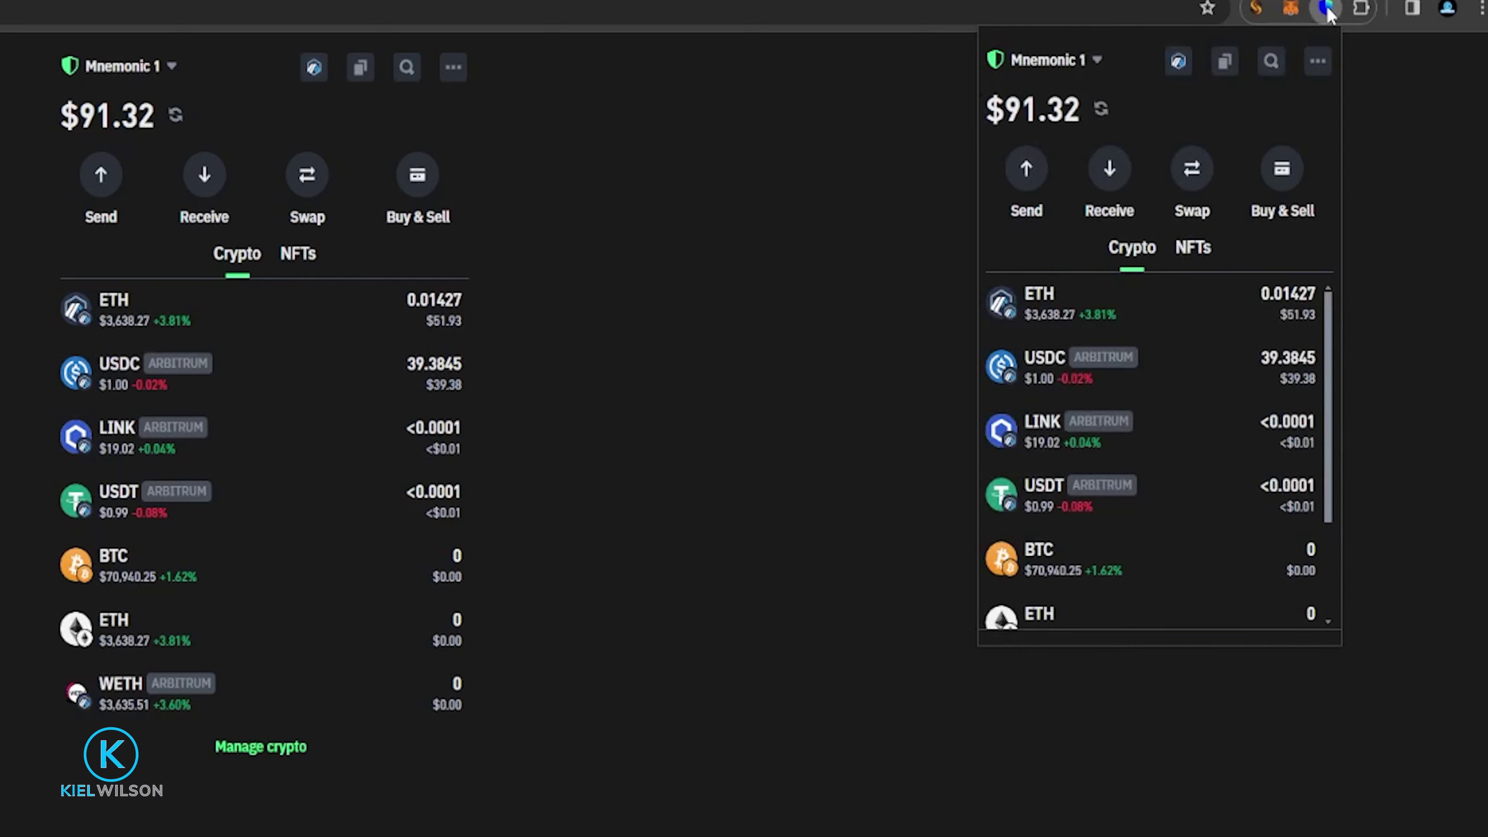
click(1280, 186)
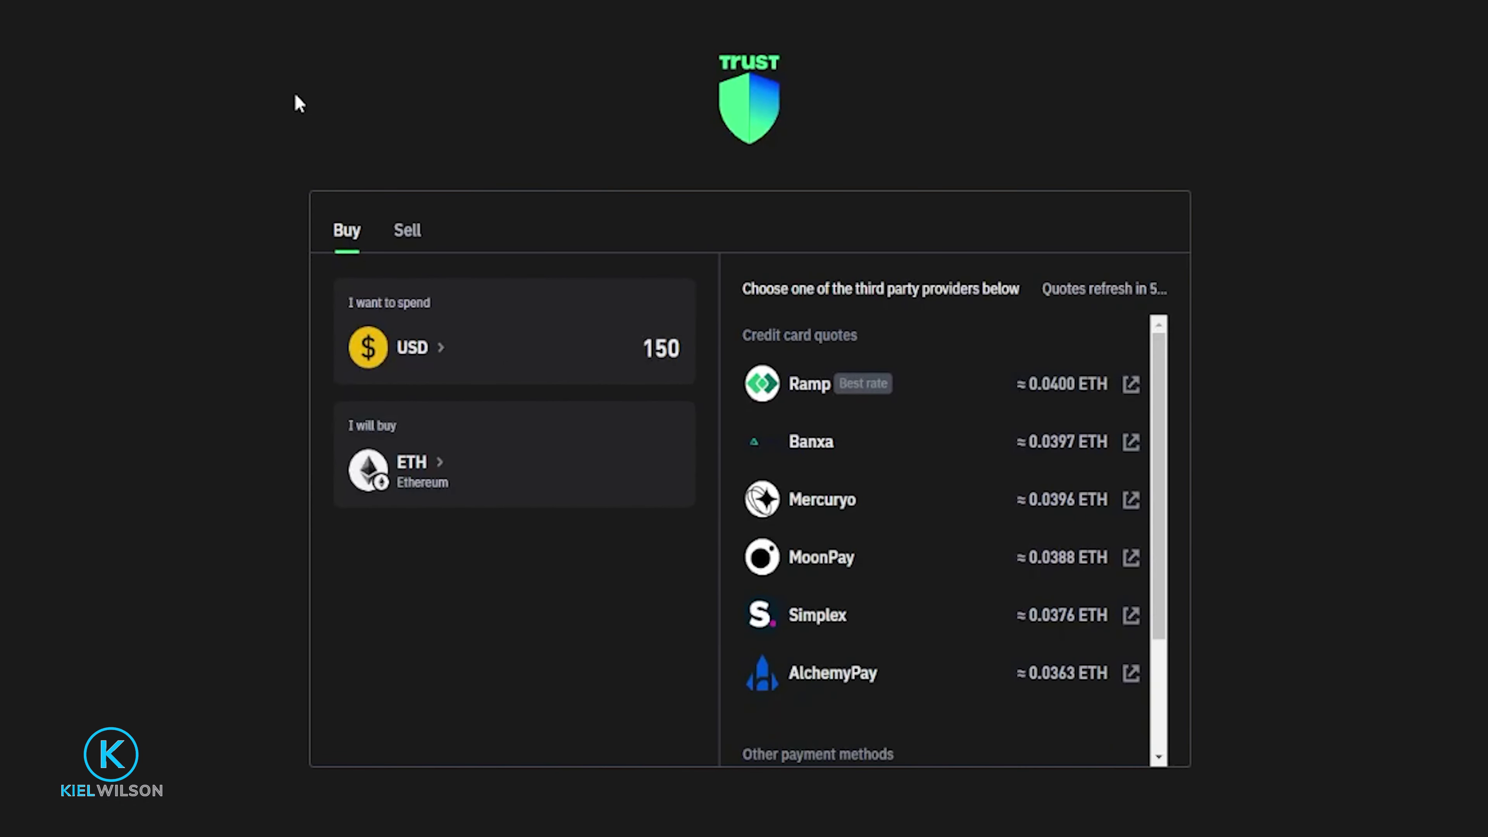
click(419, 349)
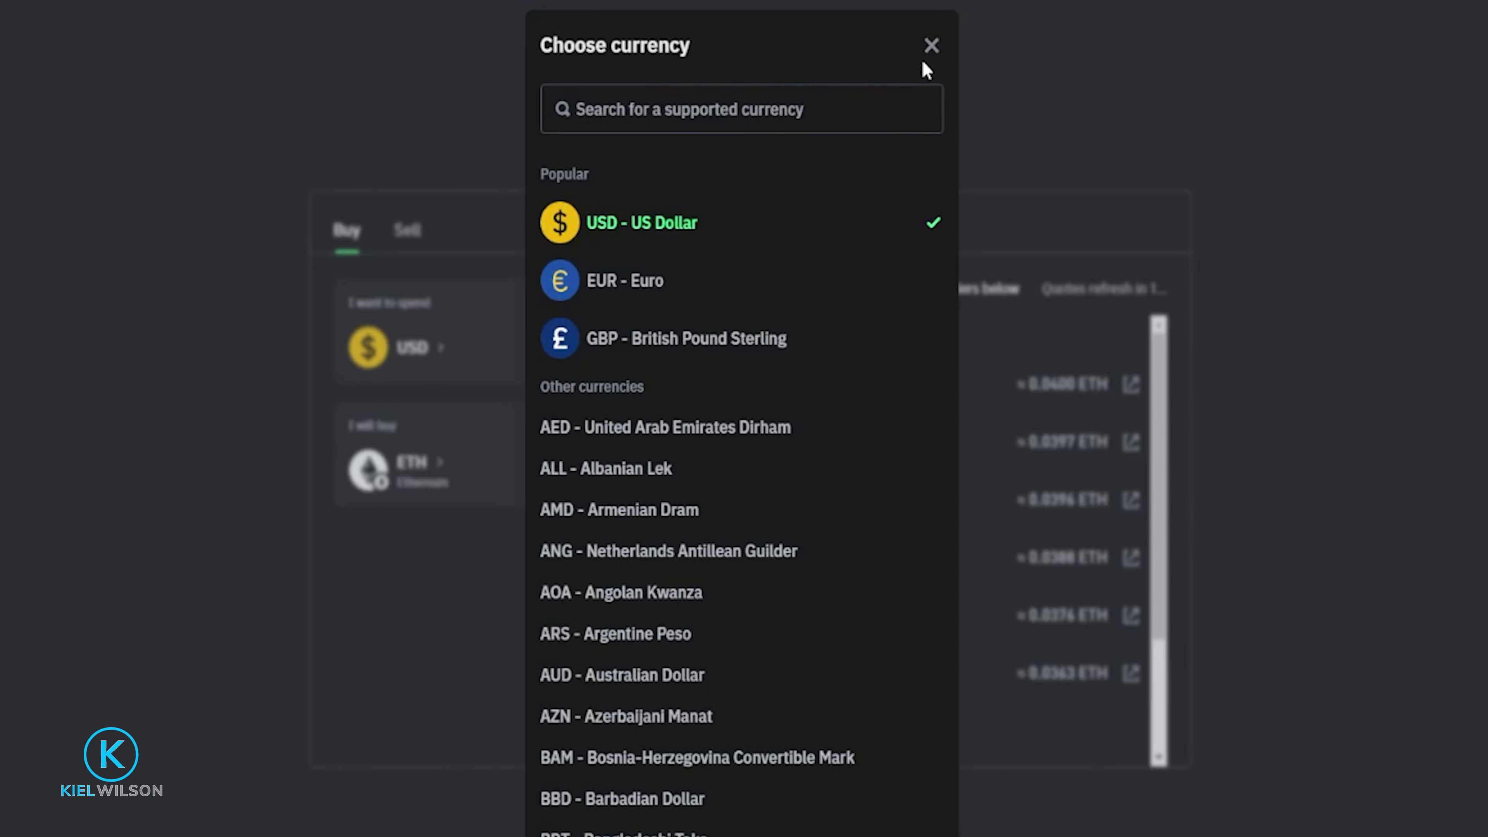
click(932, 47)
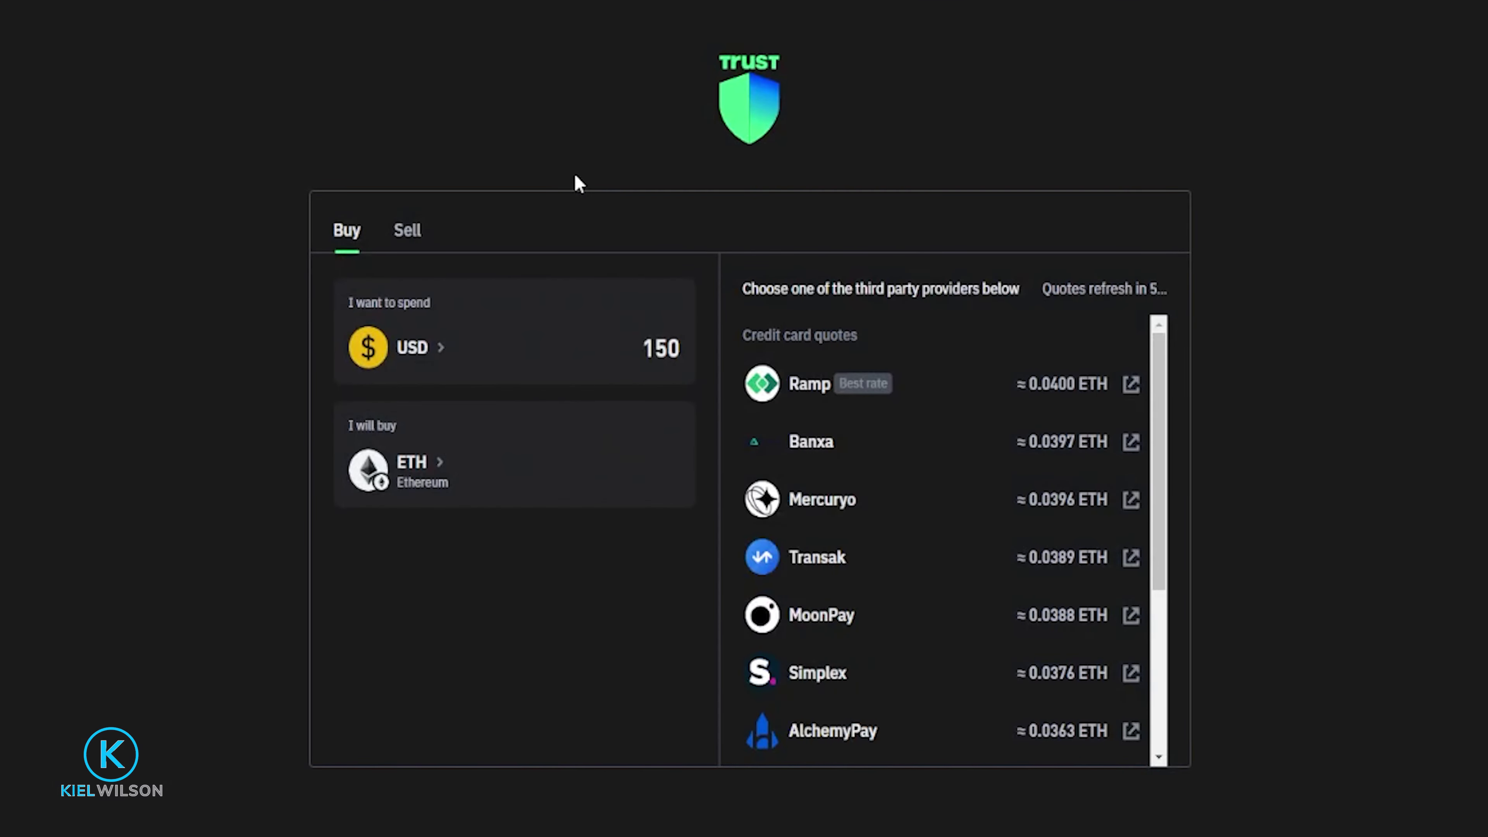
- Search the crypto to buy for "tether", choose Tether USD on Arbitrum, and select Banxa as the payment provider
click(413, 468)
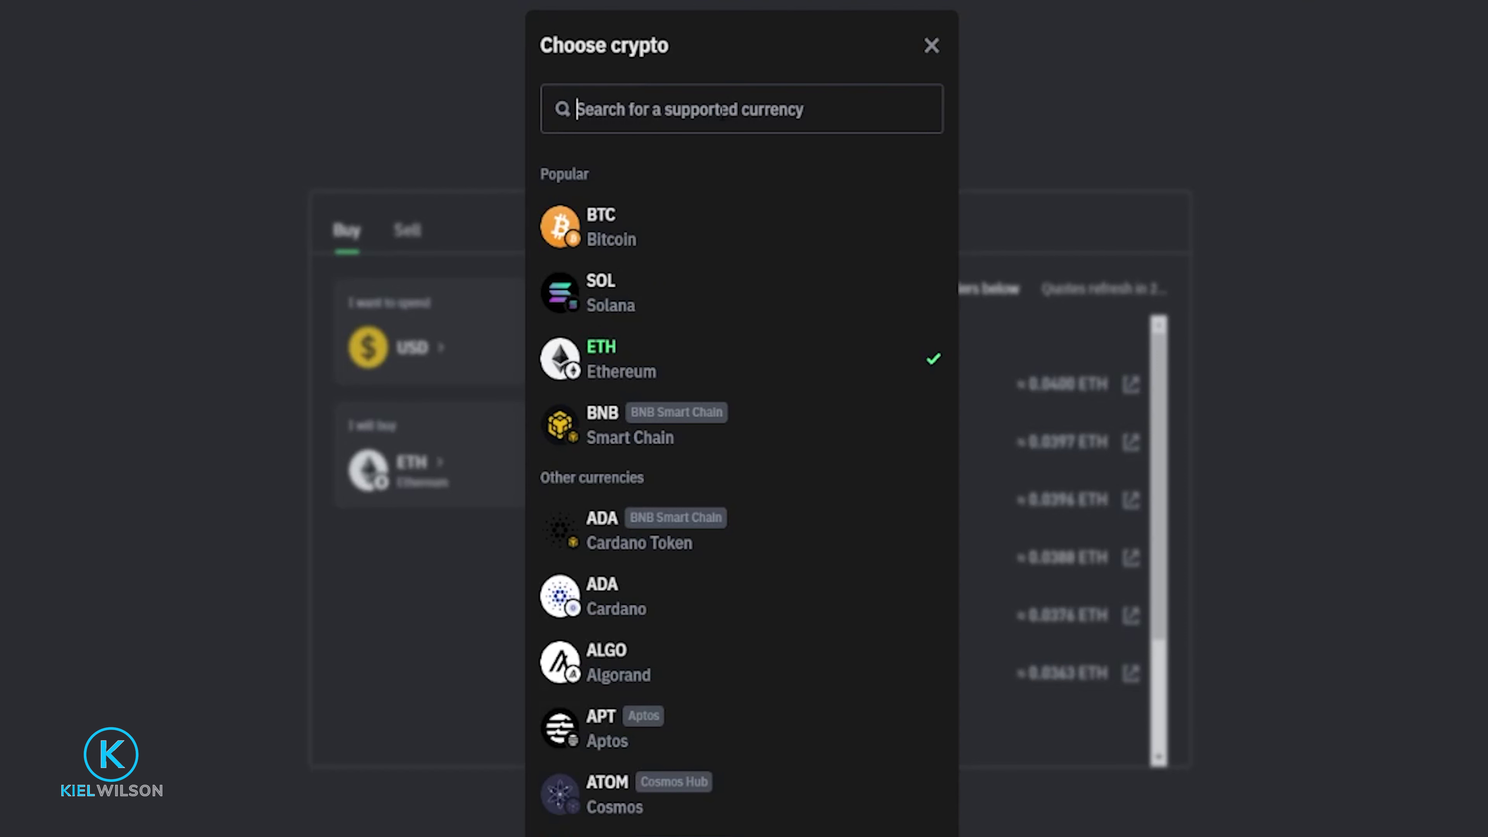
text(tether)
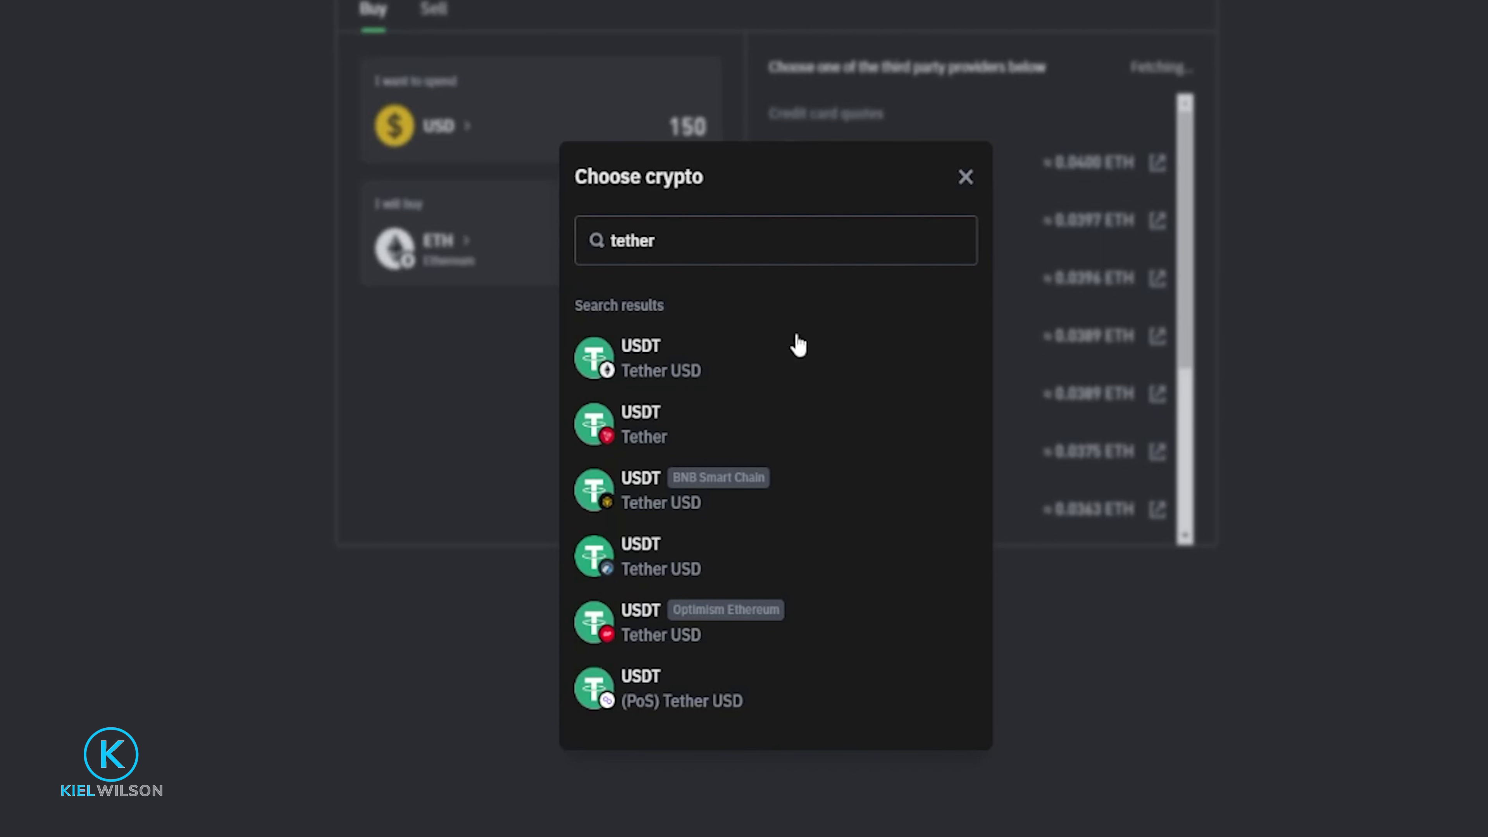
mouse_move(609, 635)
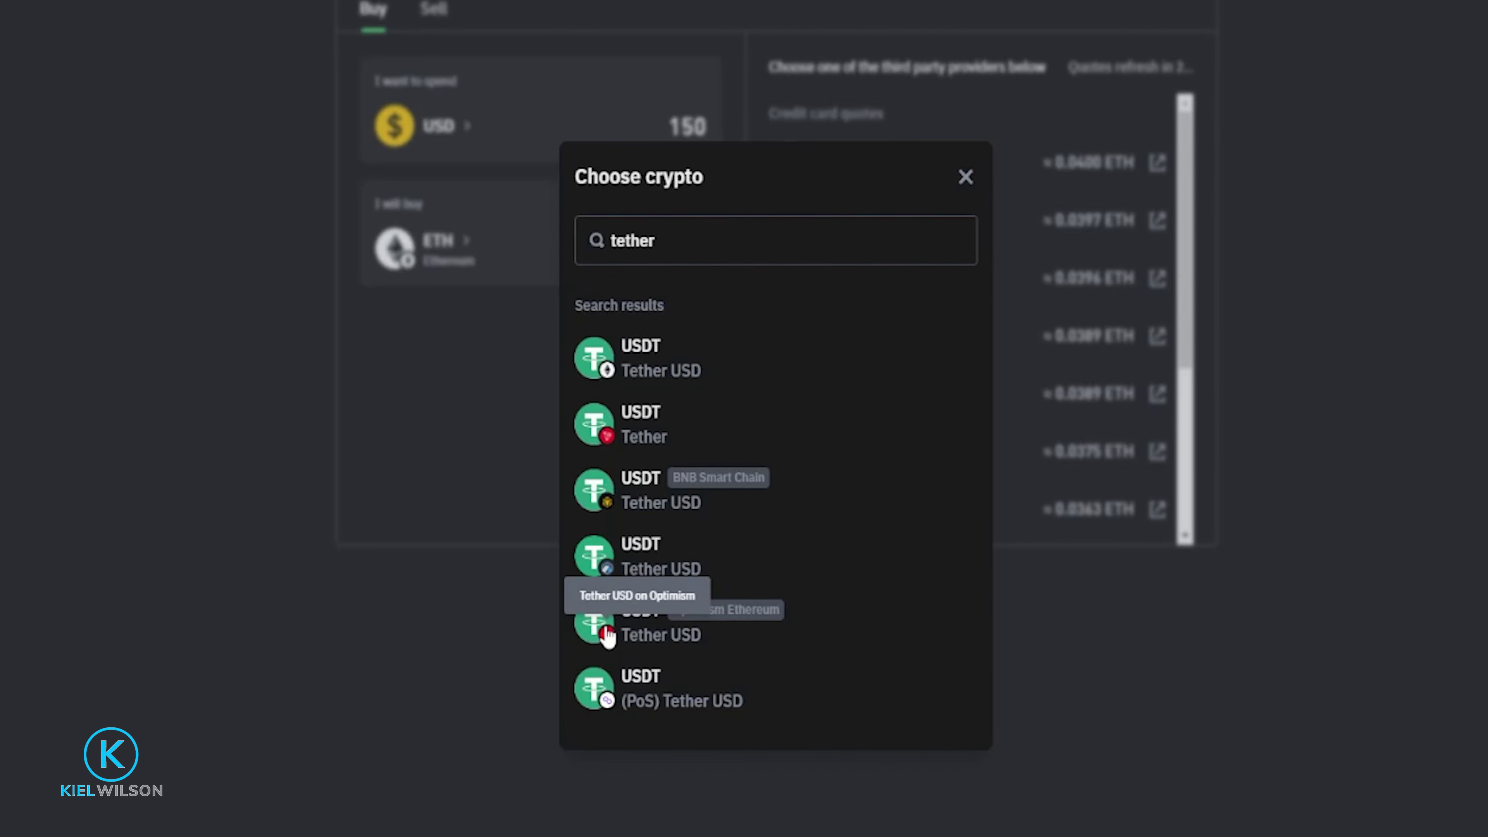
mouse_move(609, 575)
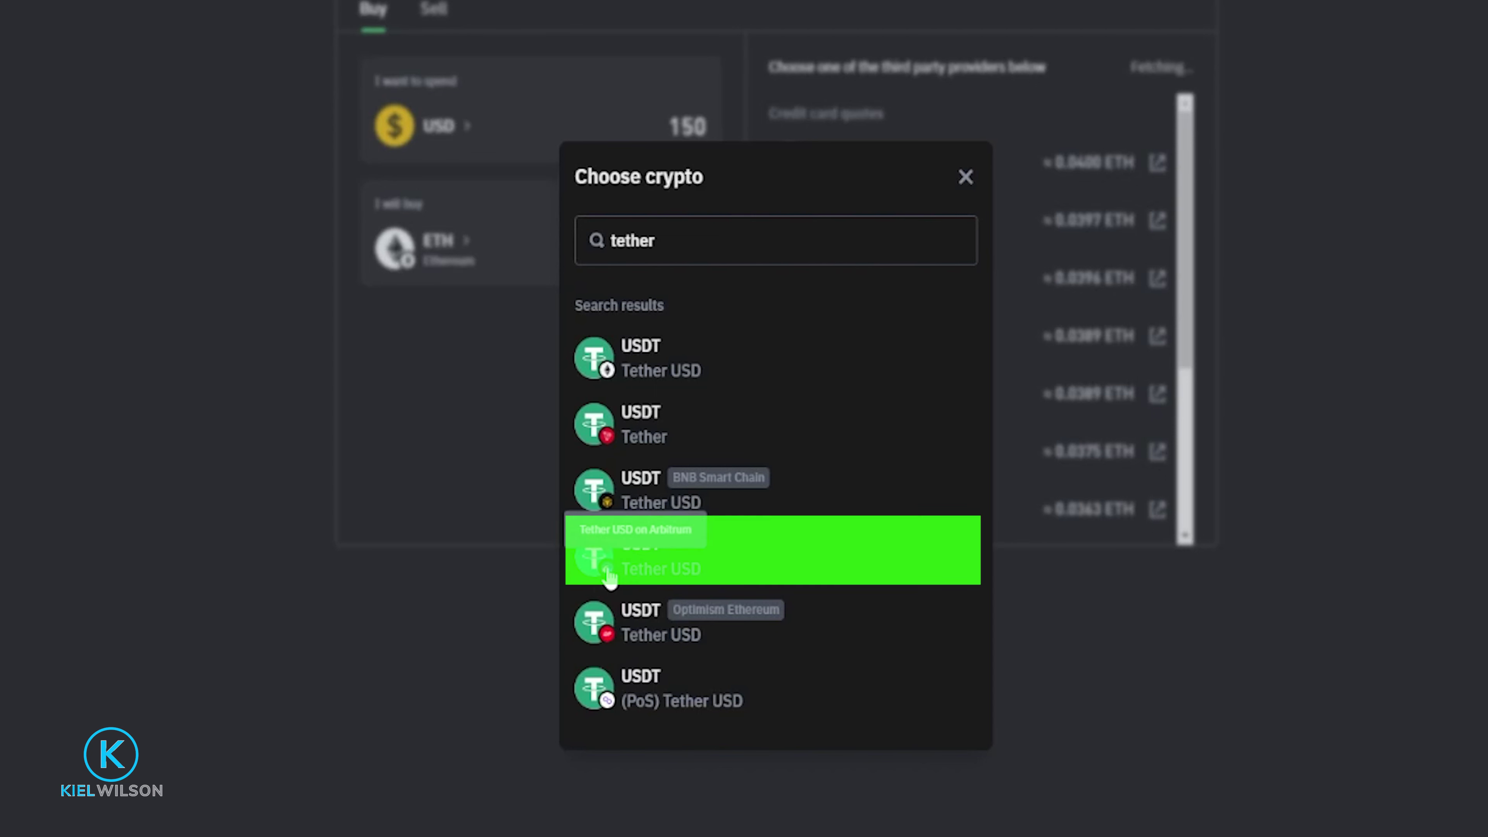
click(671, 562)
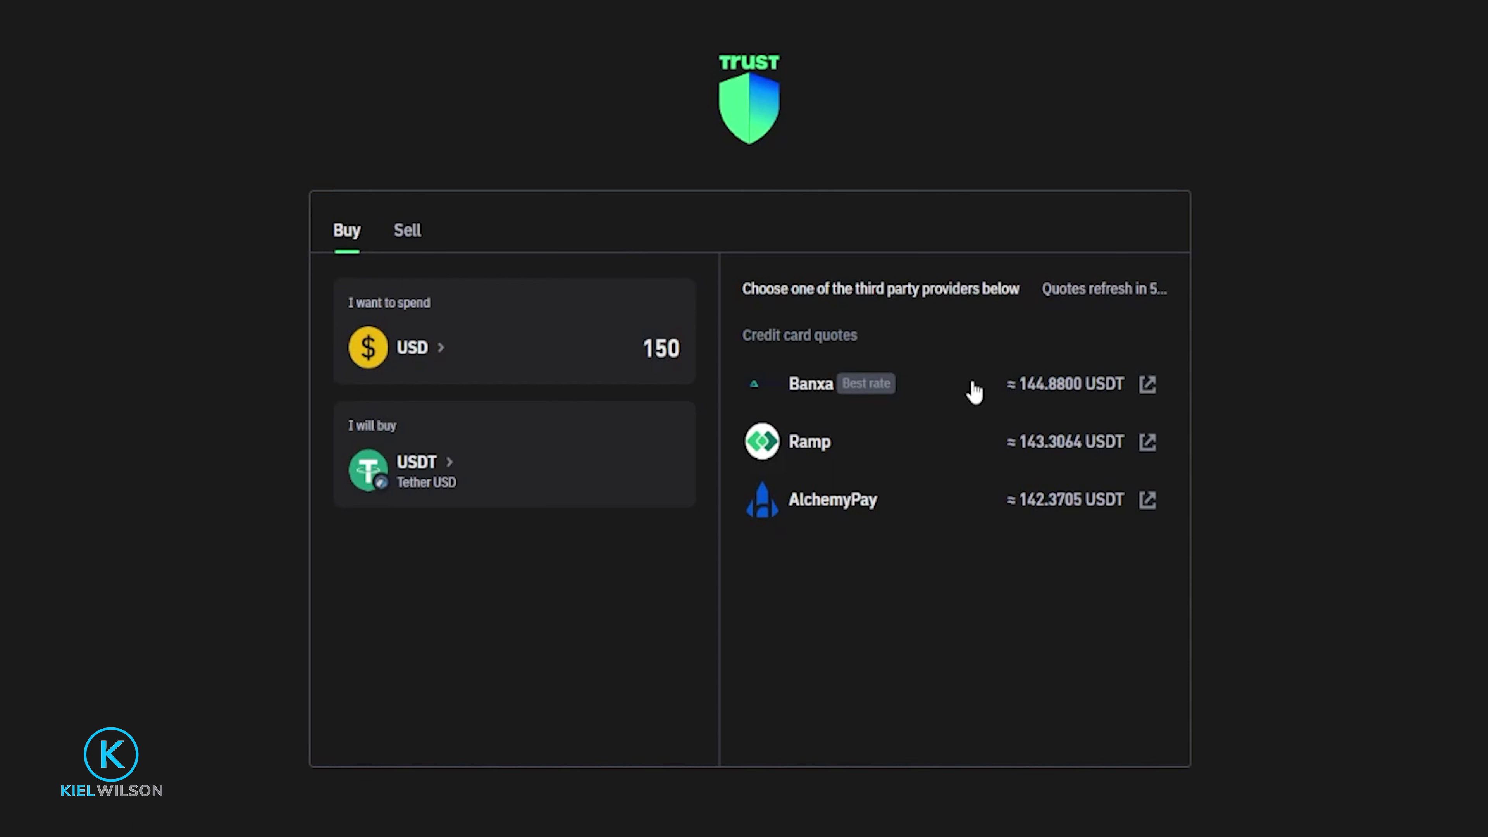
click(944, 397)
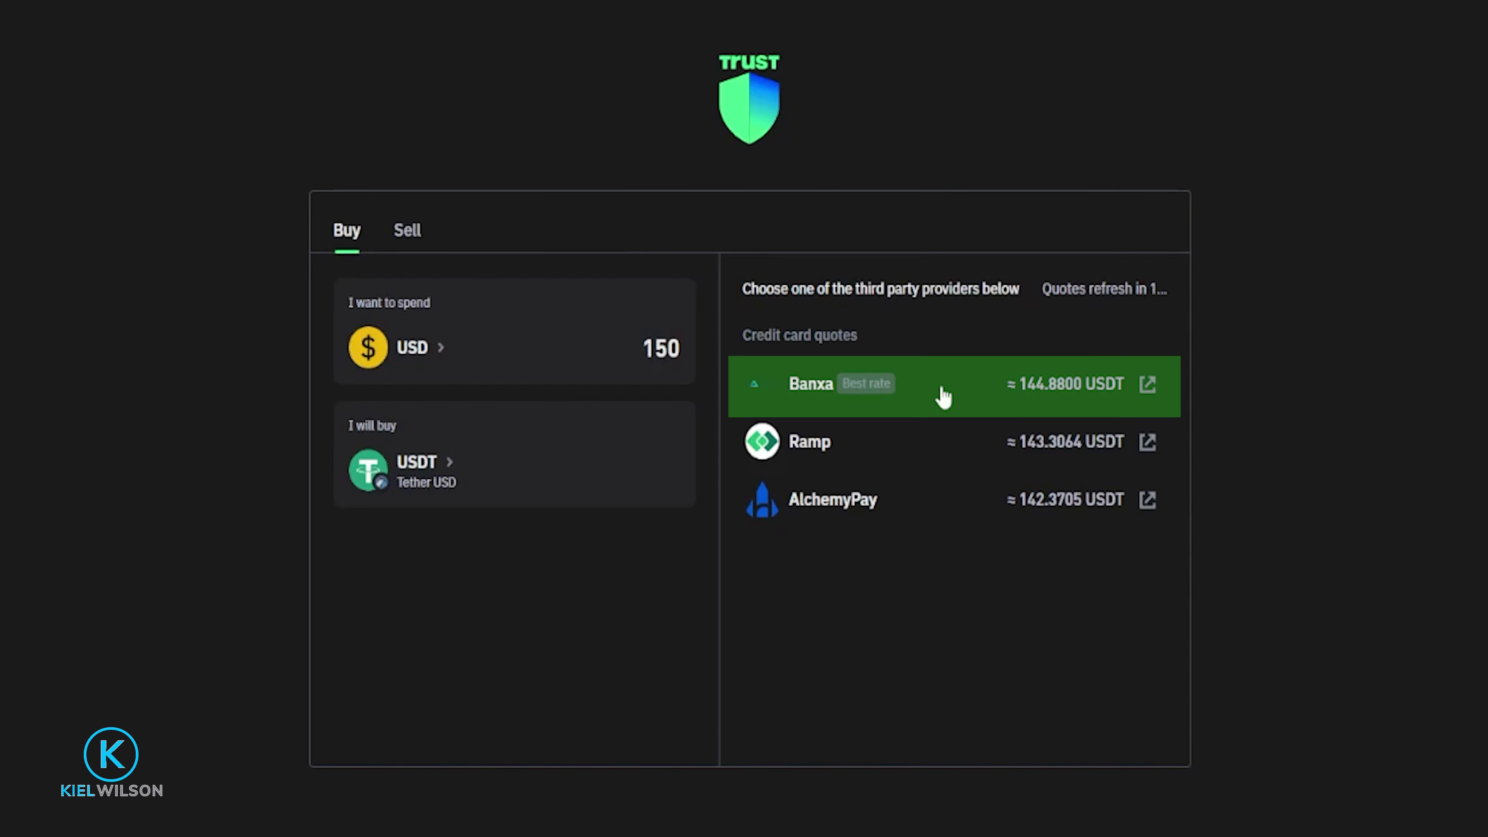
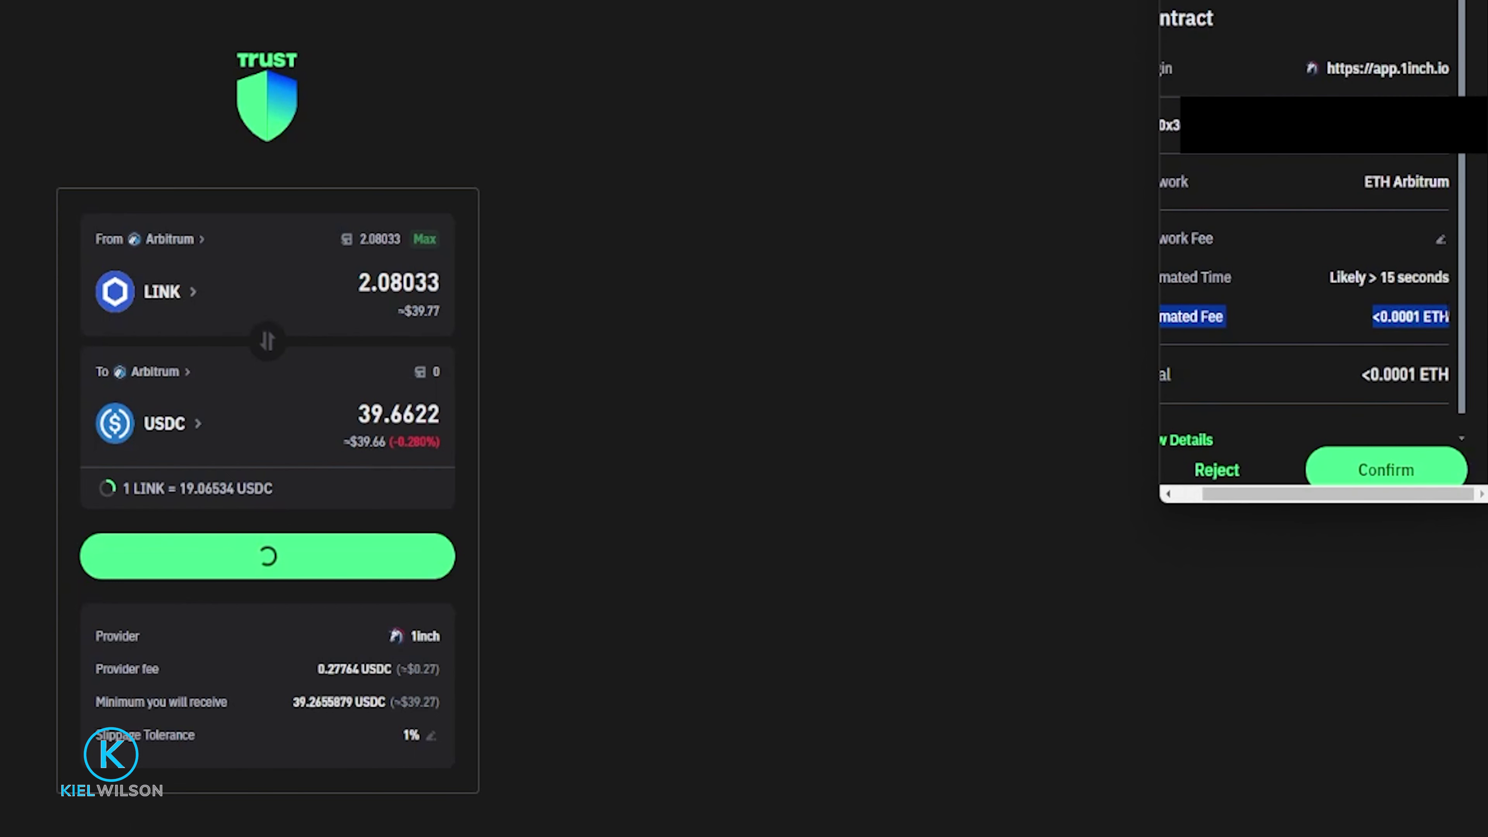
- Confirm the 1inch contract transaction swapping 2.08033 LINK for USDC on Arbitrum
click(1113, 313)
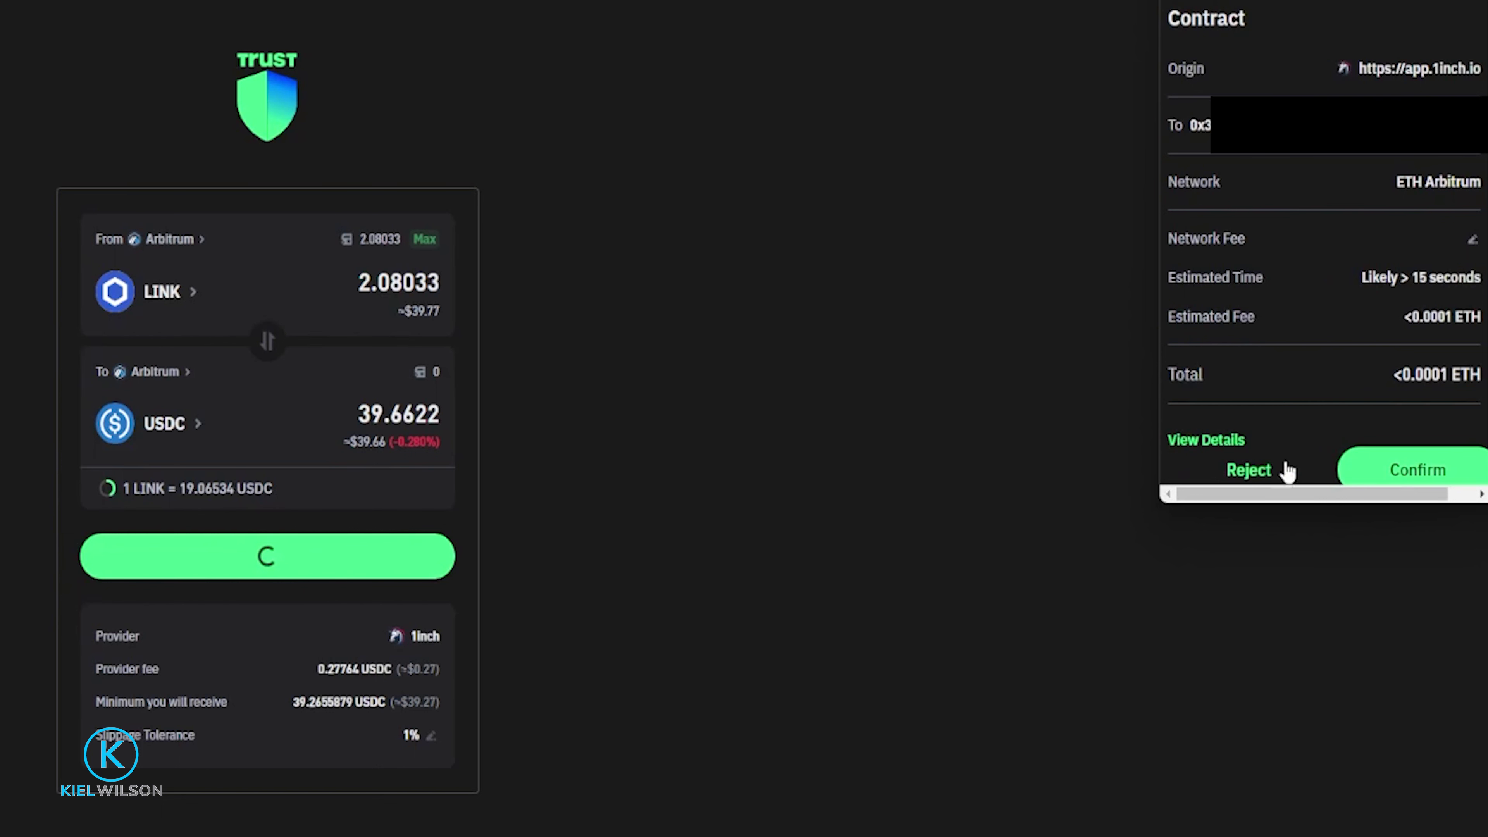
click(1411, 470)
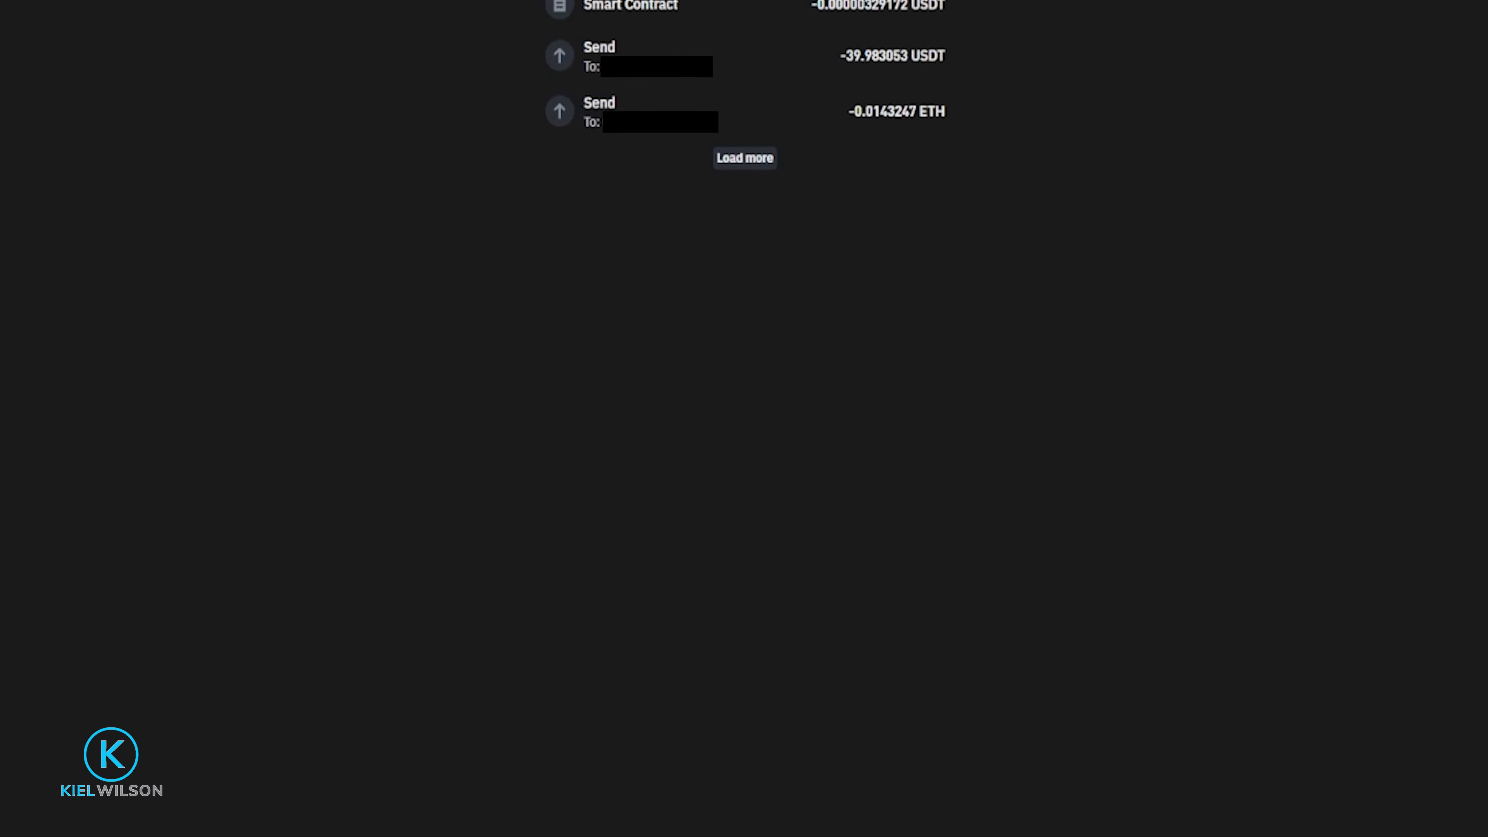
- Search the wallet's manageable cryptocurrencies for "usdc" and show USDC on Arbitrum in the home asset list
click(615, 815)
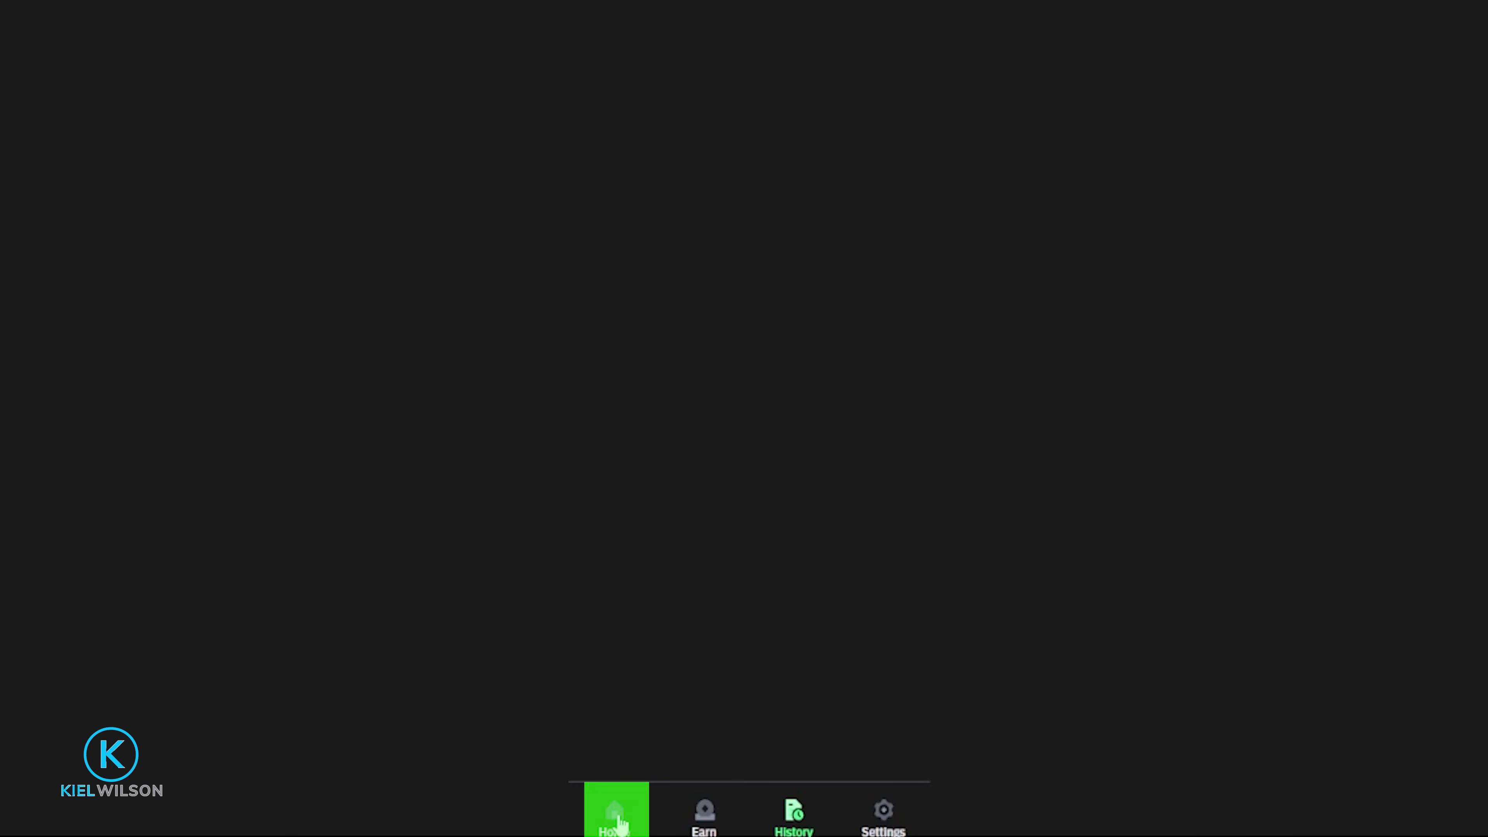
scroll(614, 516, down, 2)
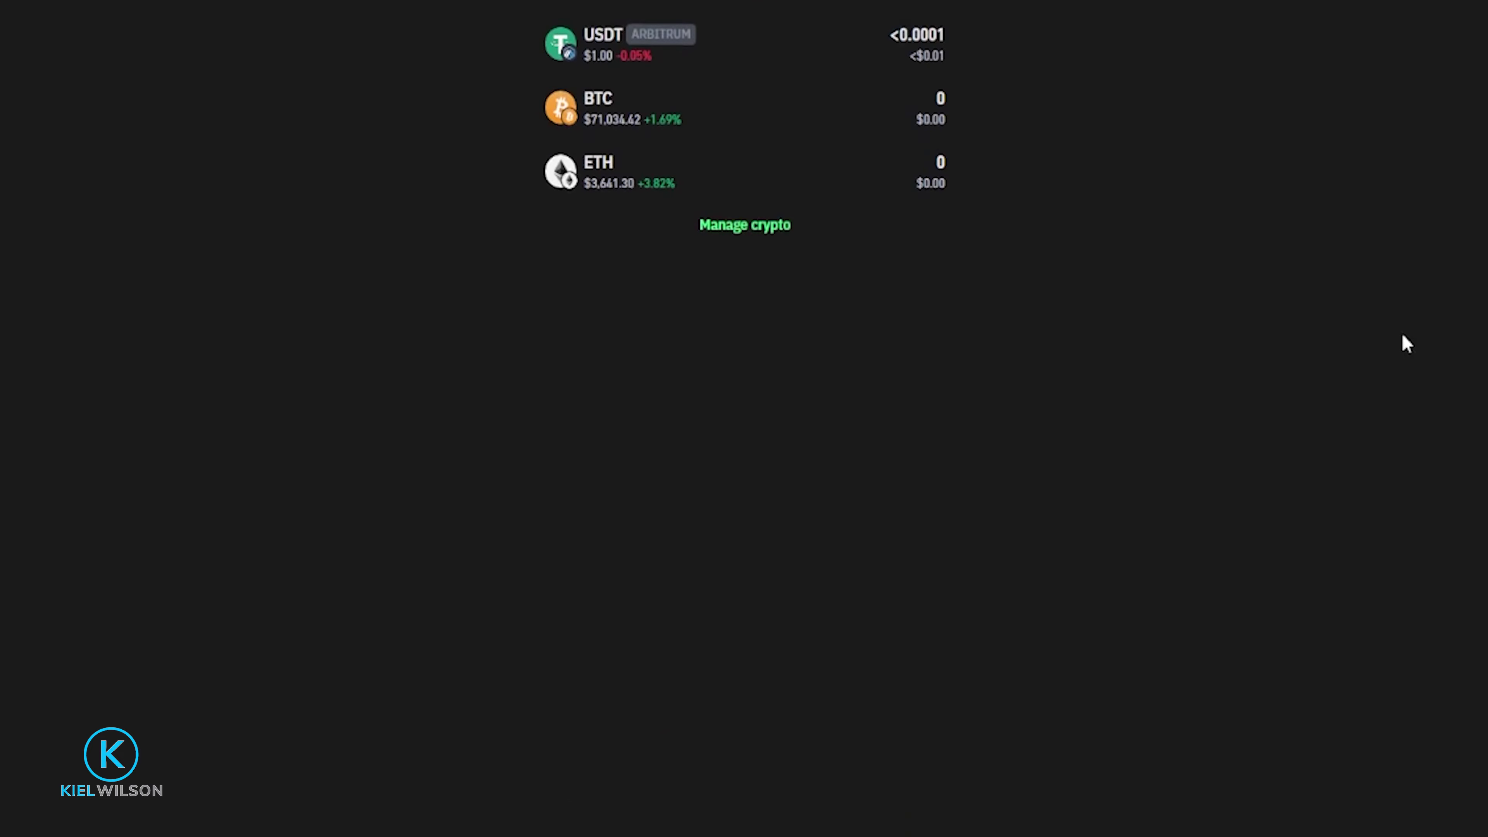
scroll(1006, 182, up, 5)
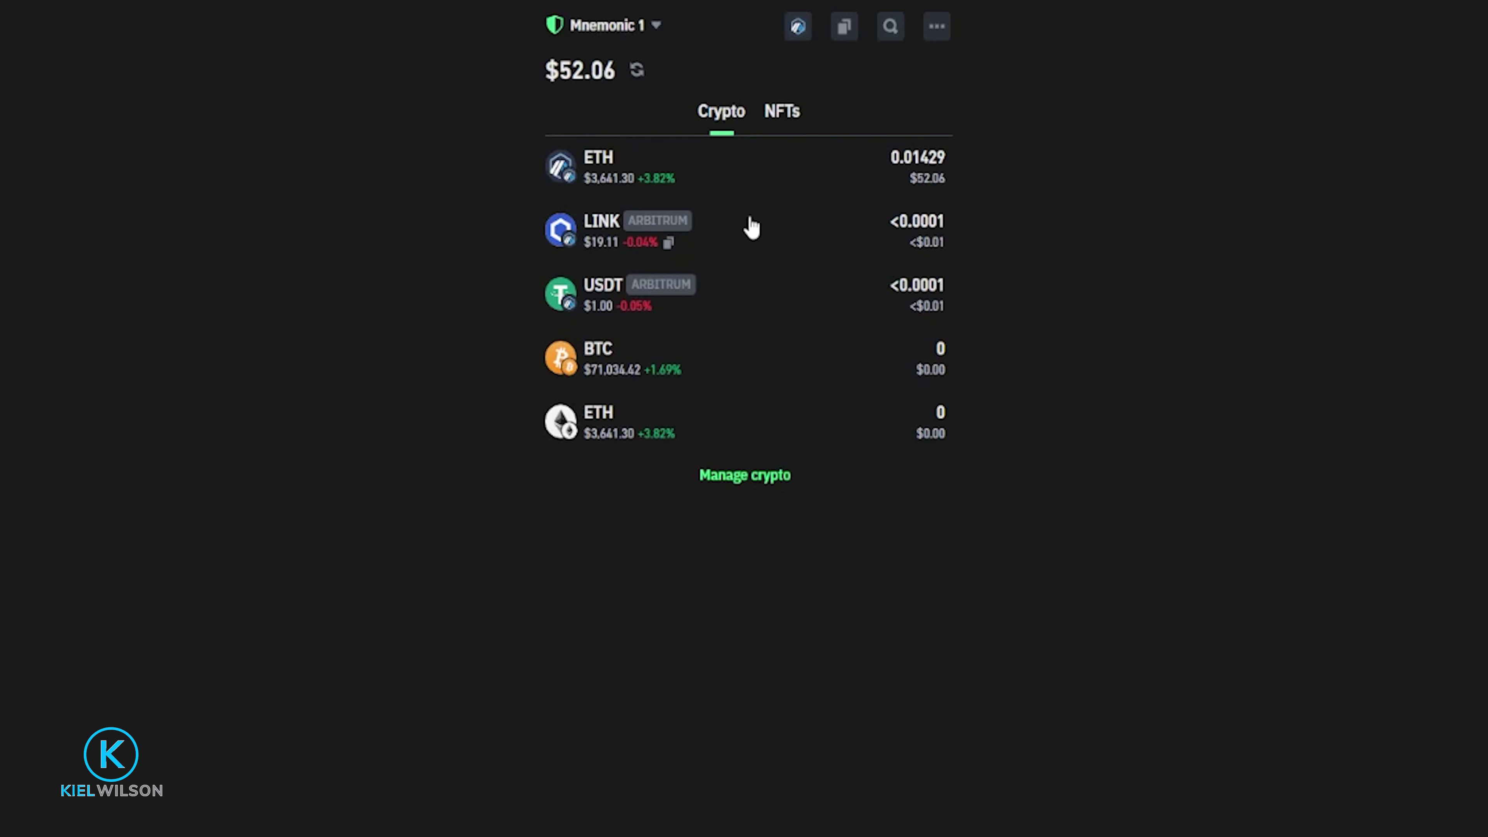
click(744, 485)
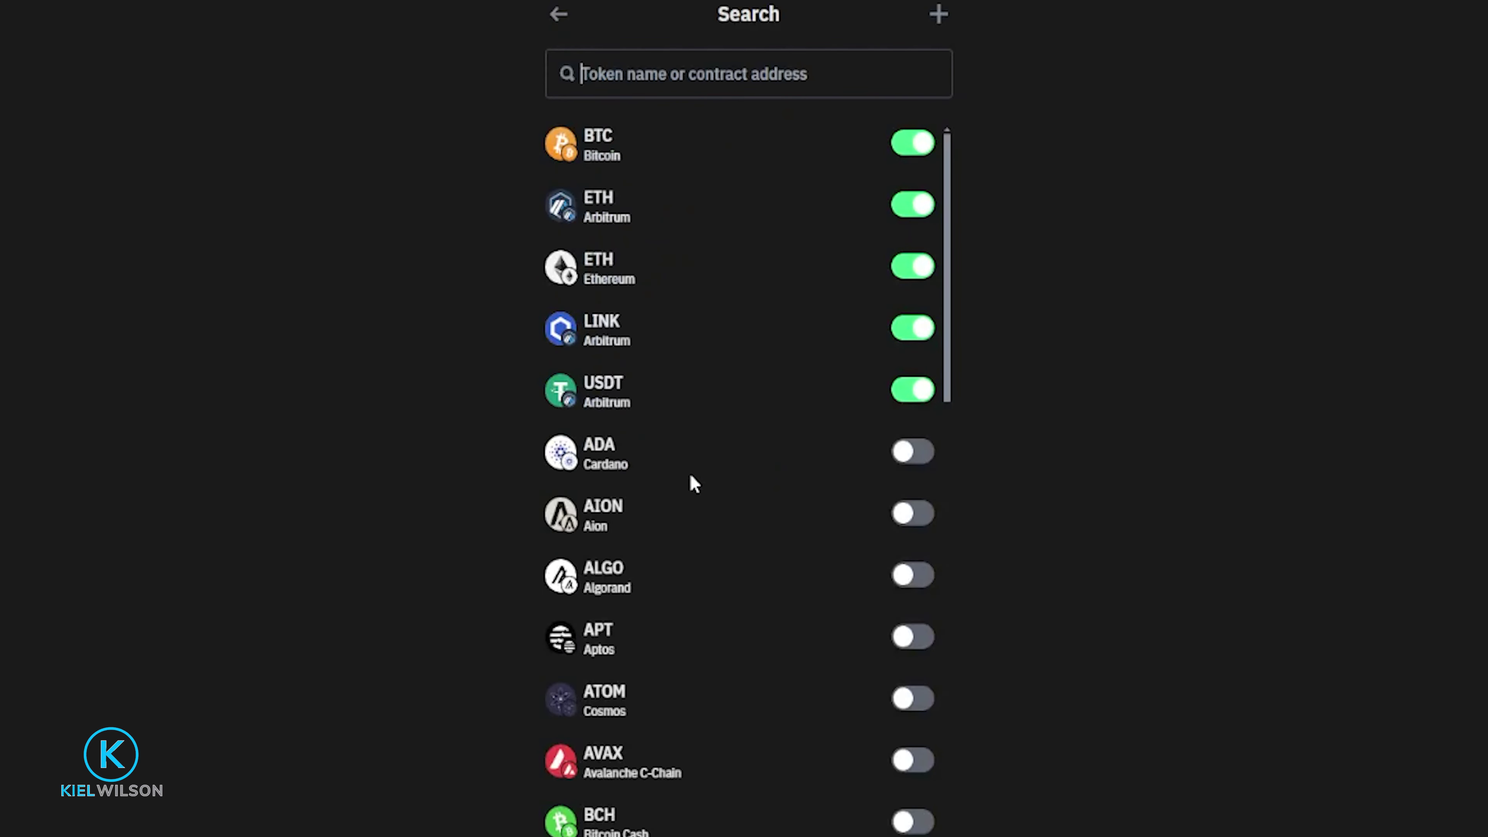
click(777, 67)
text(usdc)
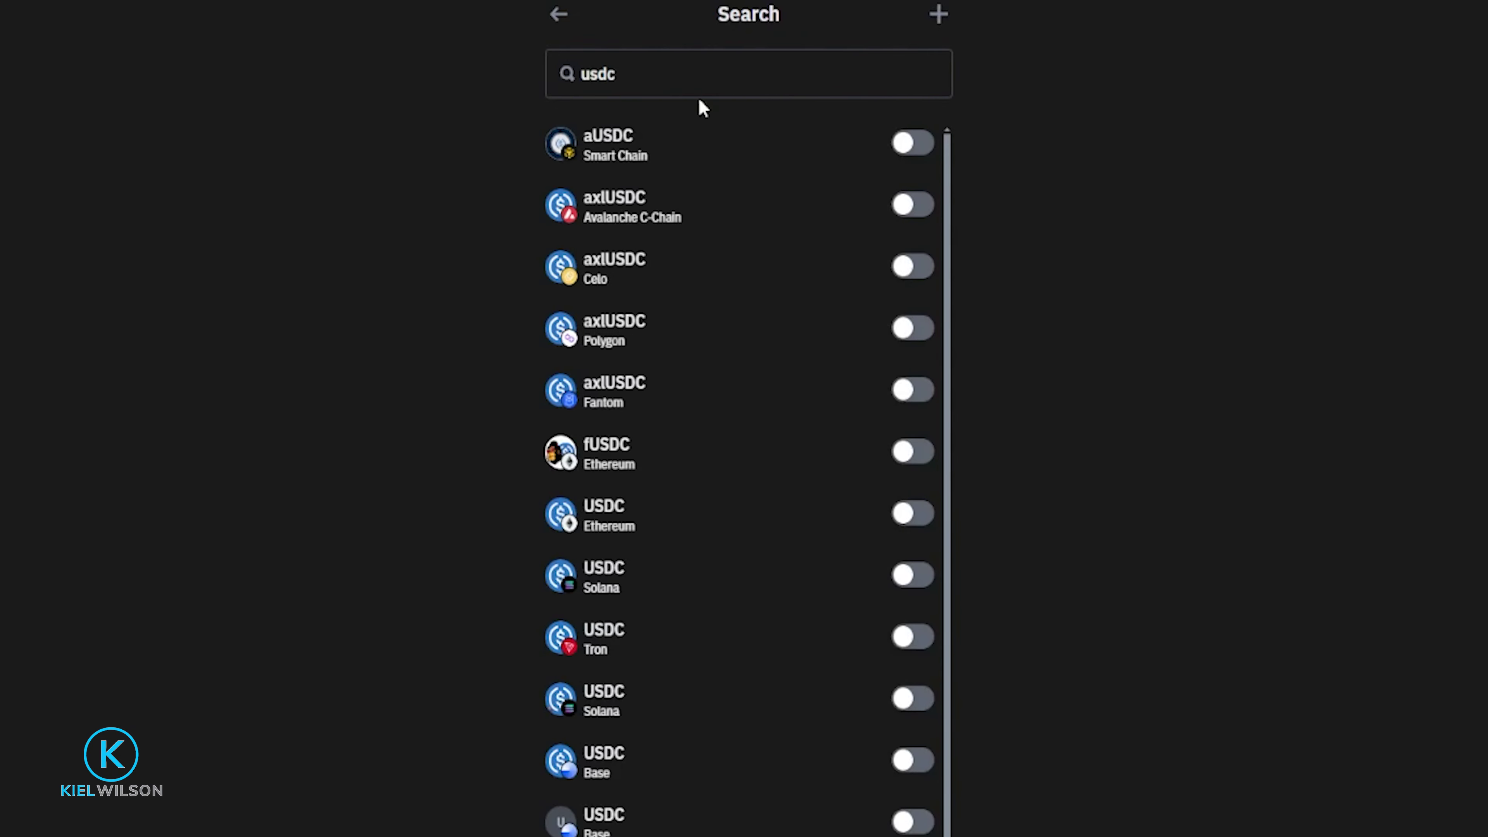
scroll(731, 442, down, 5)
scroll(735, 439, down, 5)
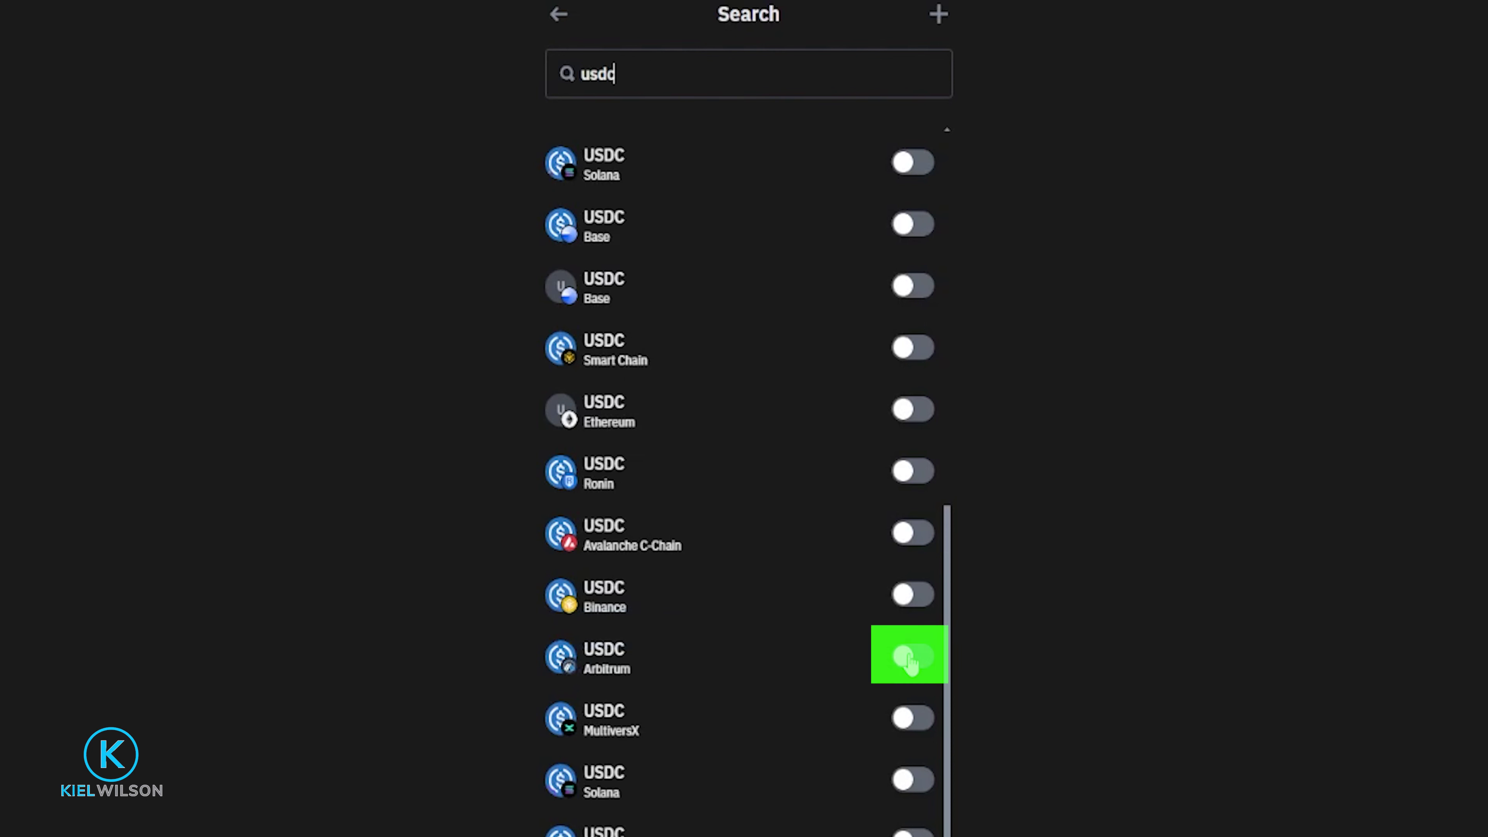
scroll(912, 662, up, 1)
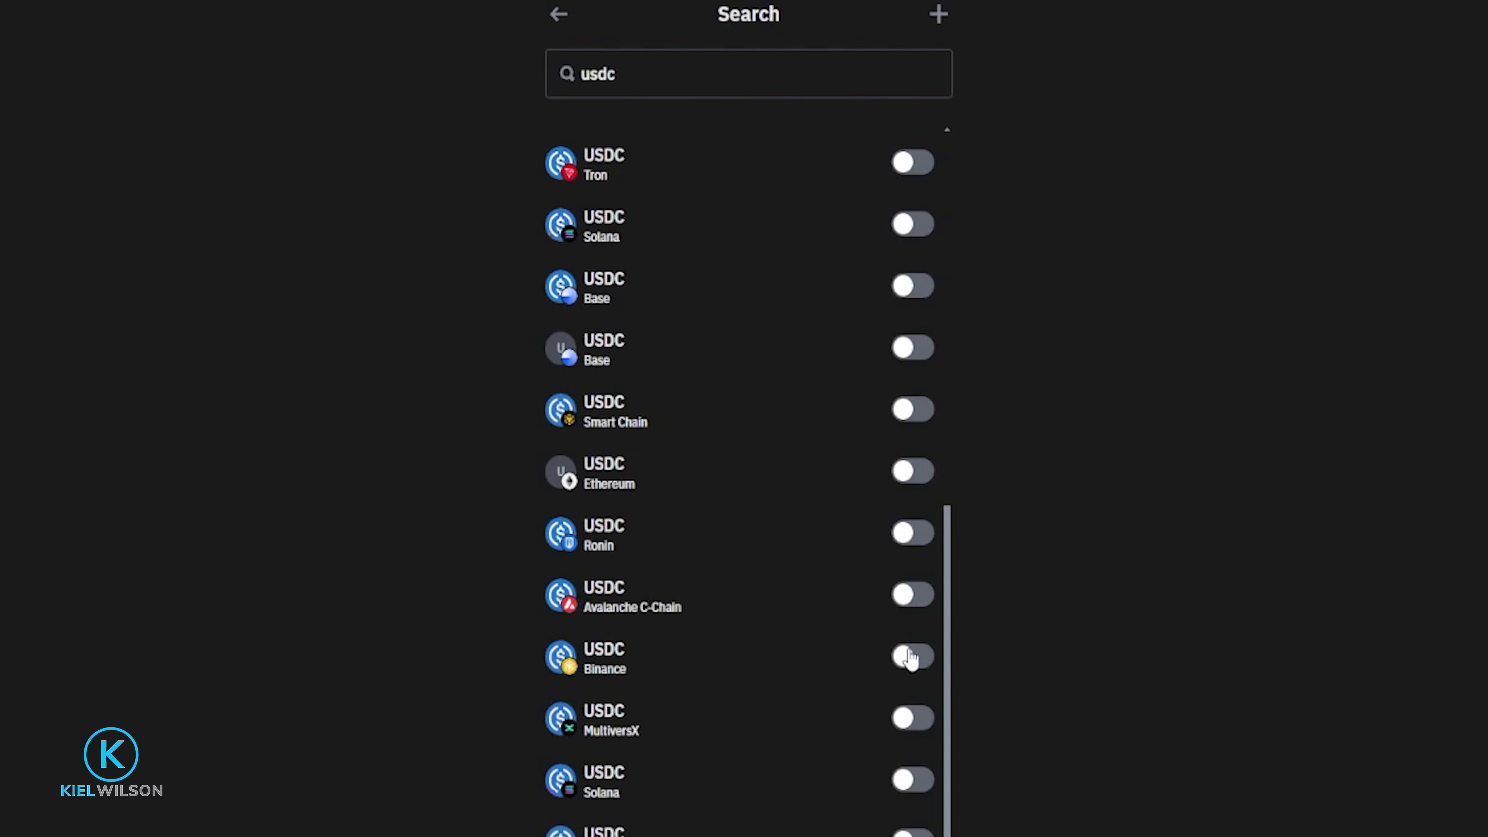
click(558, 14)
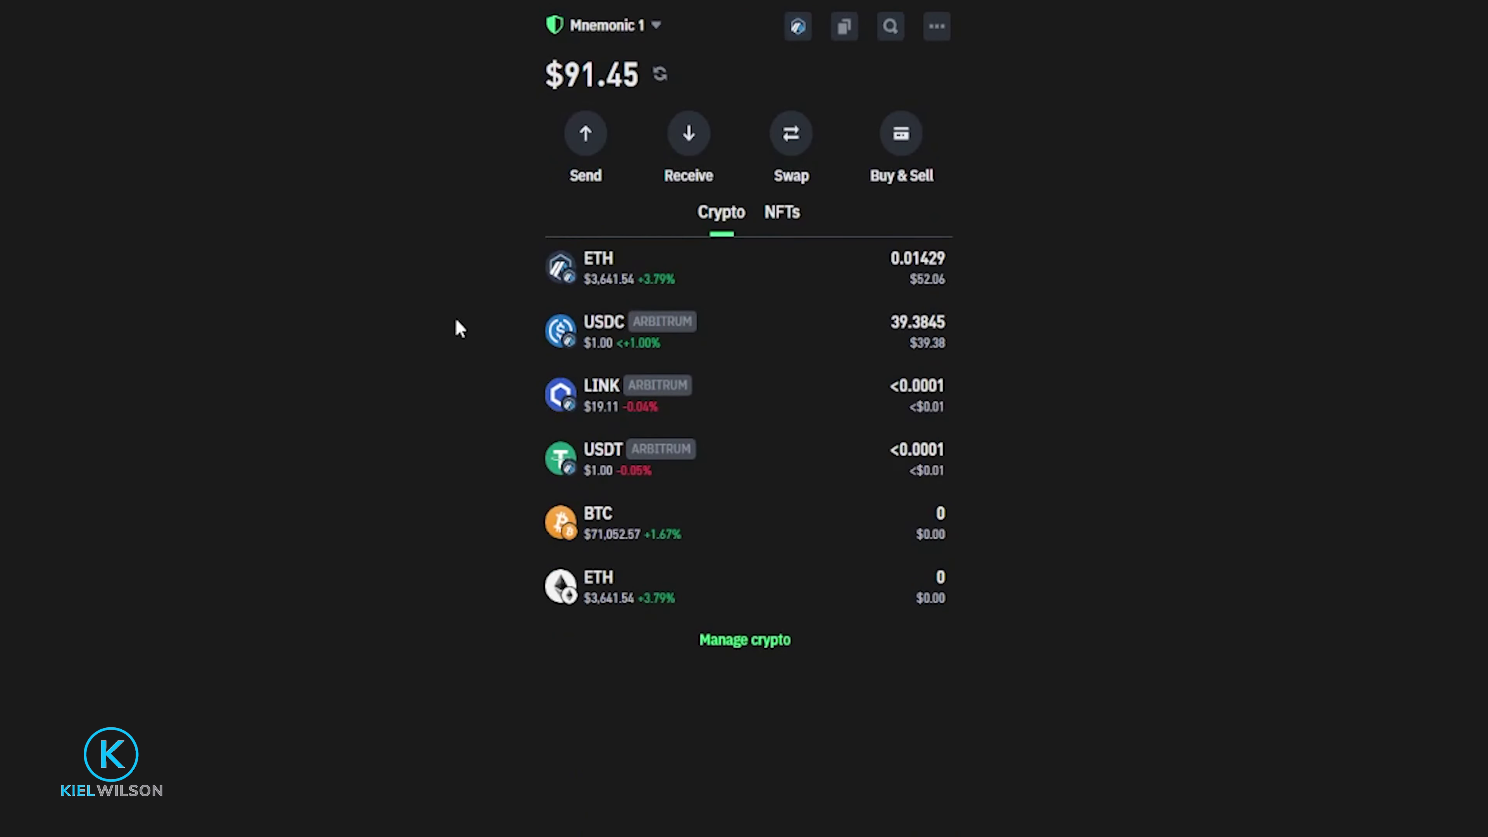
scroll(714, 299, down, 2)
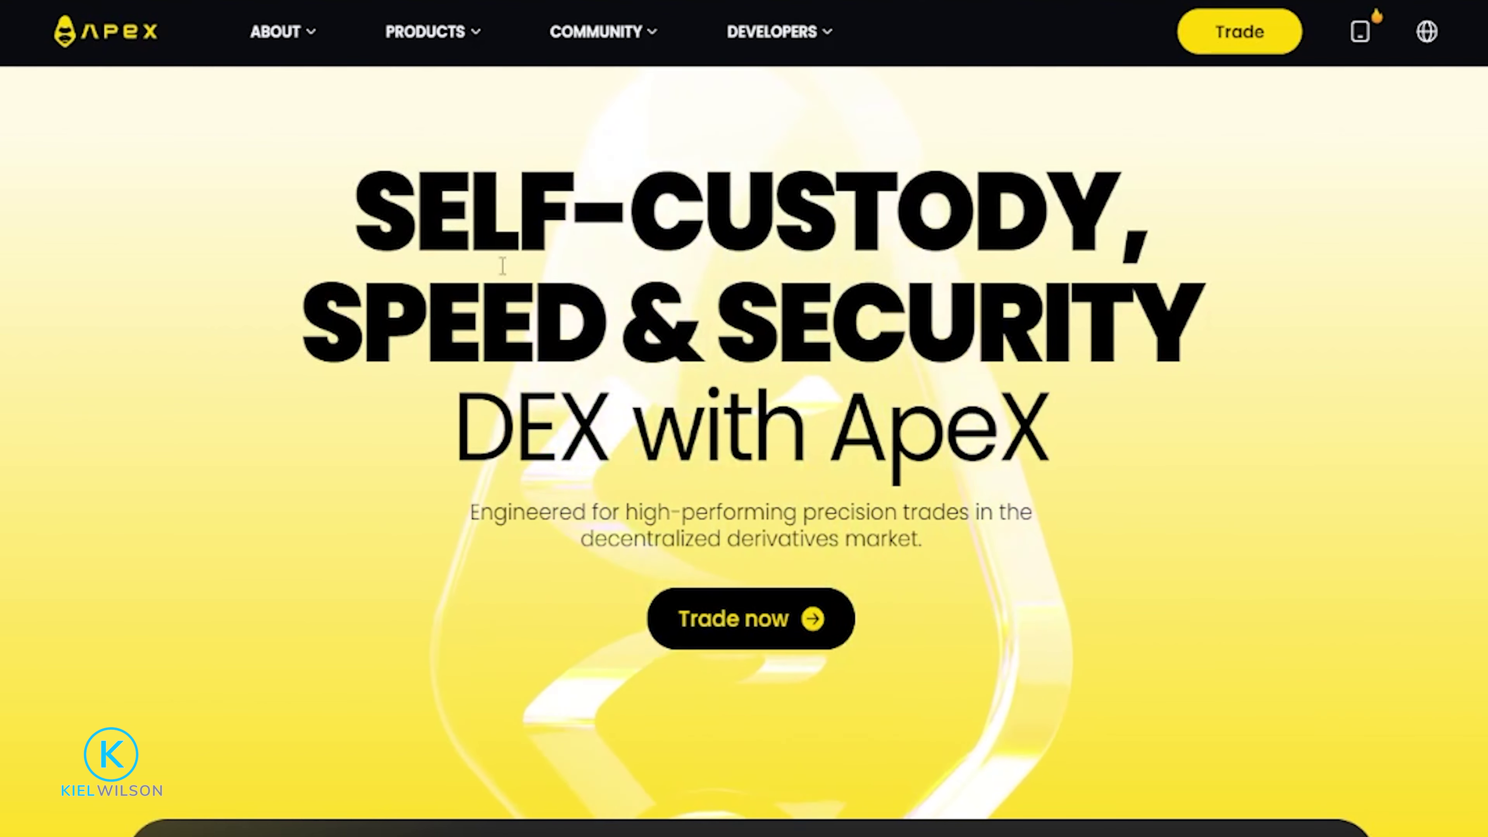
- Launch ApeX's trading platform and choose Ethereum as the connected network in the Trust Wallet extension
click(1224, 50)
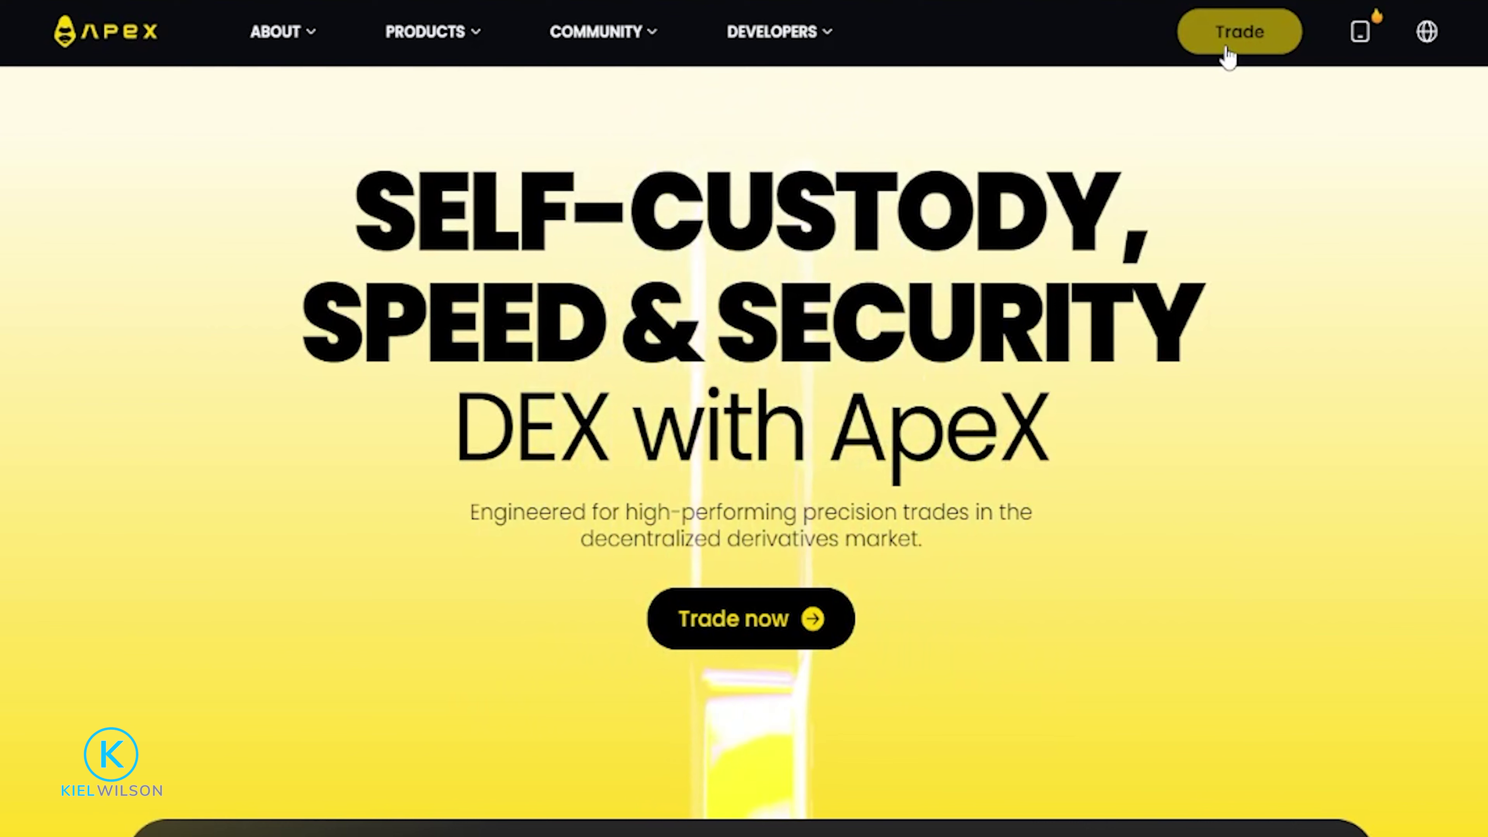
click(1230, 29)
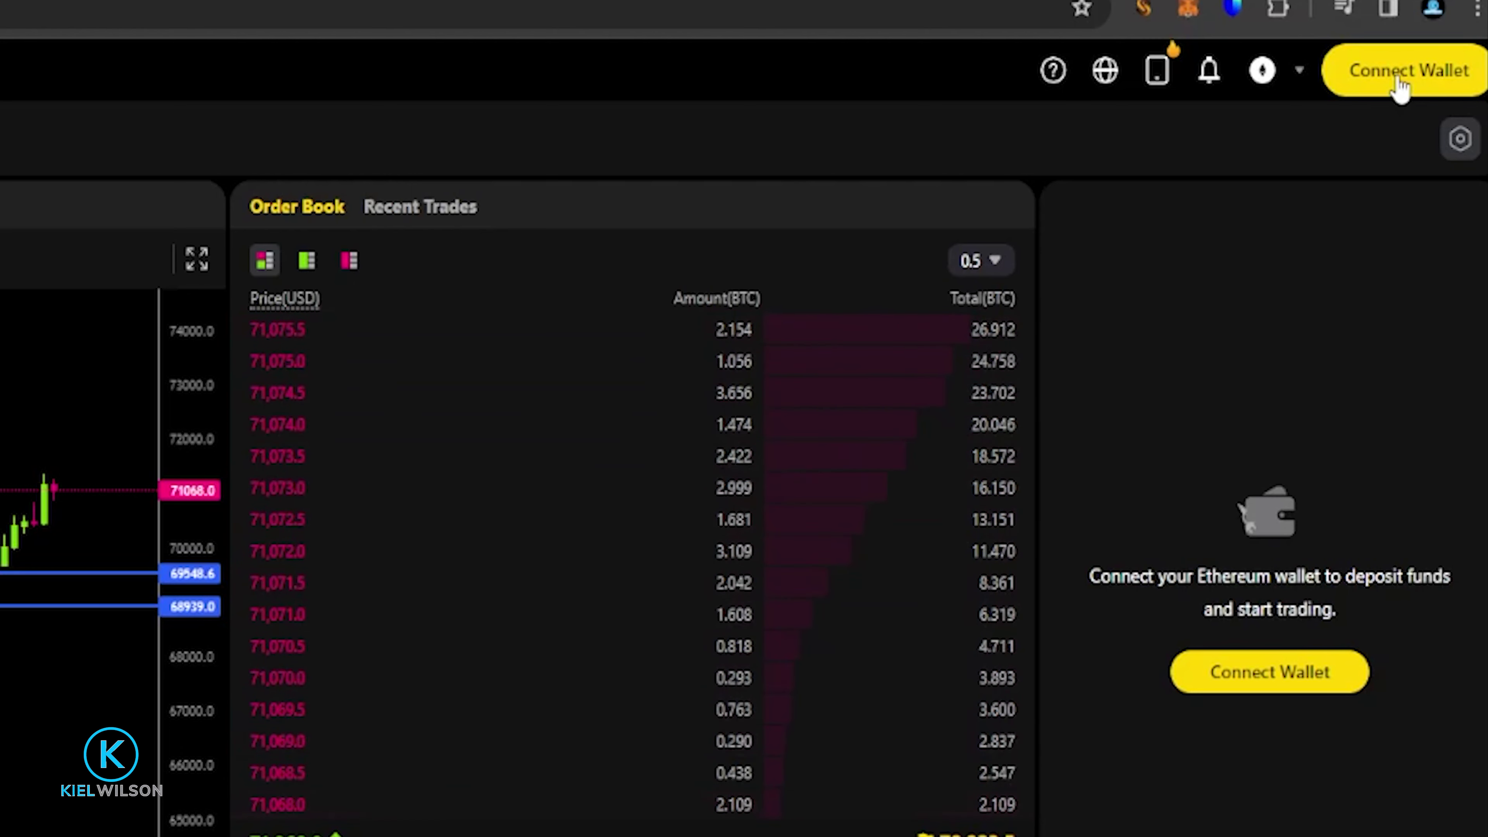
click(1235, 9)
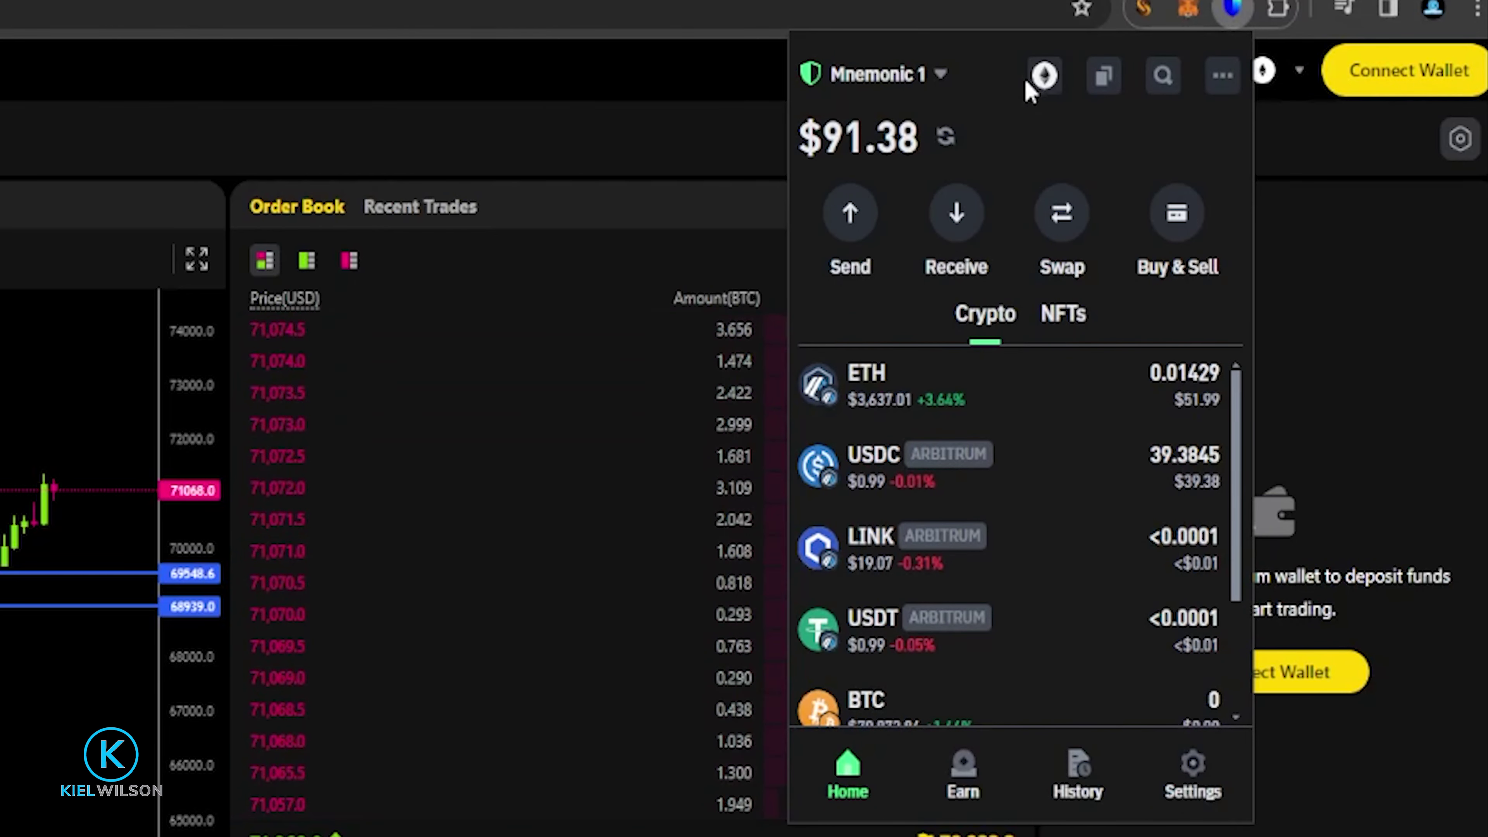
mouse_move(1049, 93)
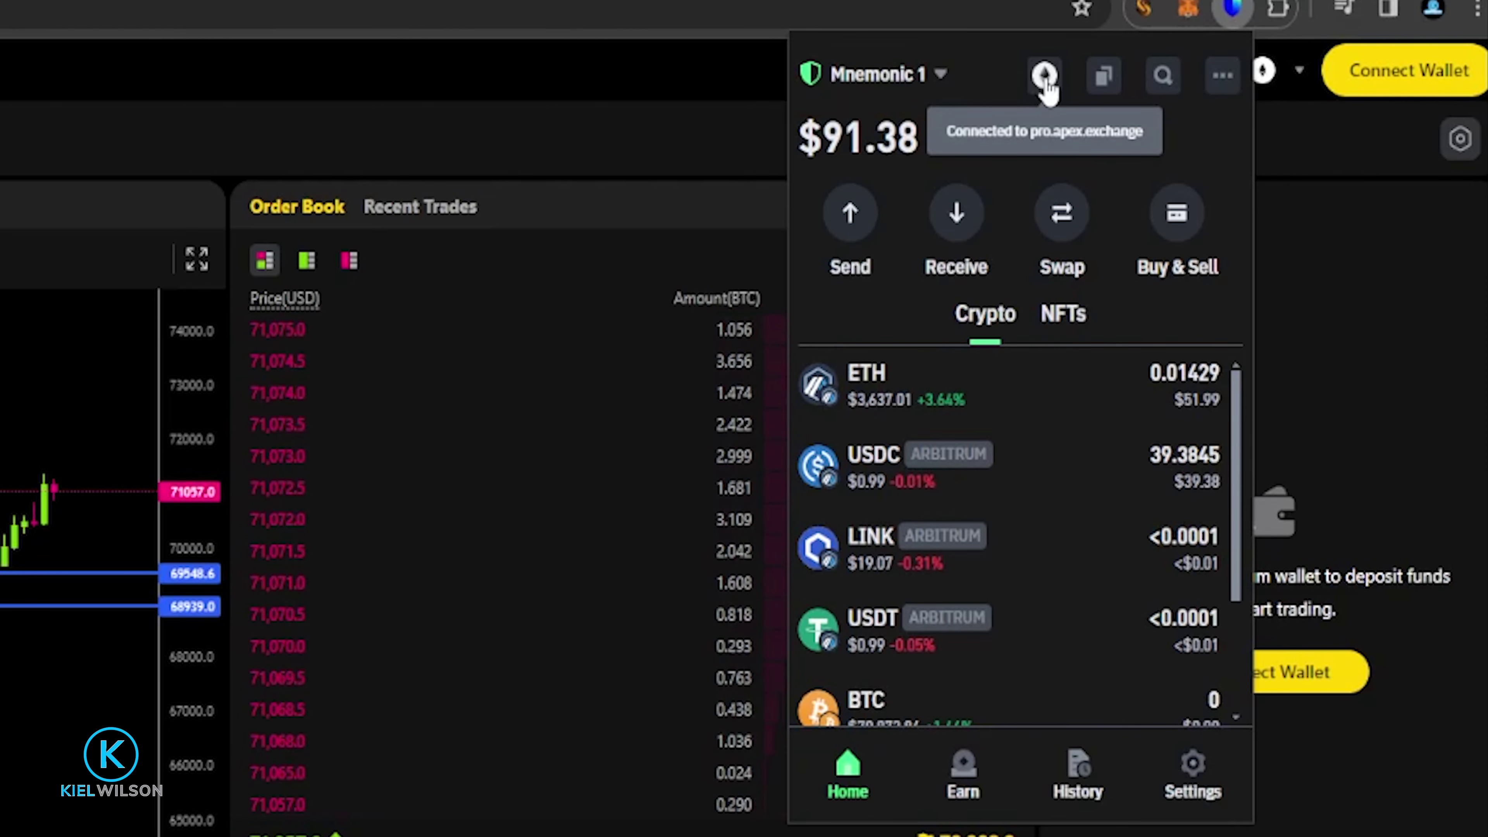
click(1046, 83)
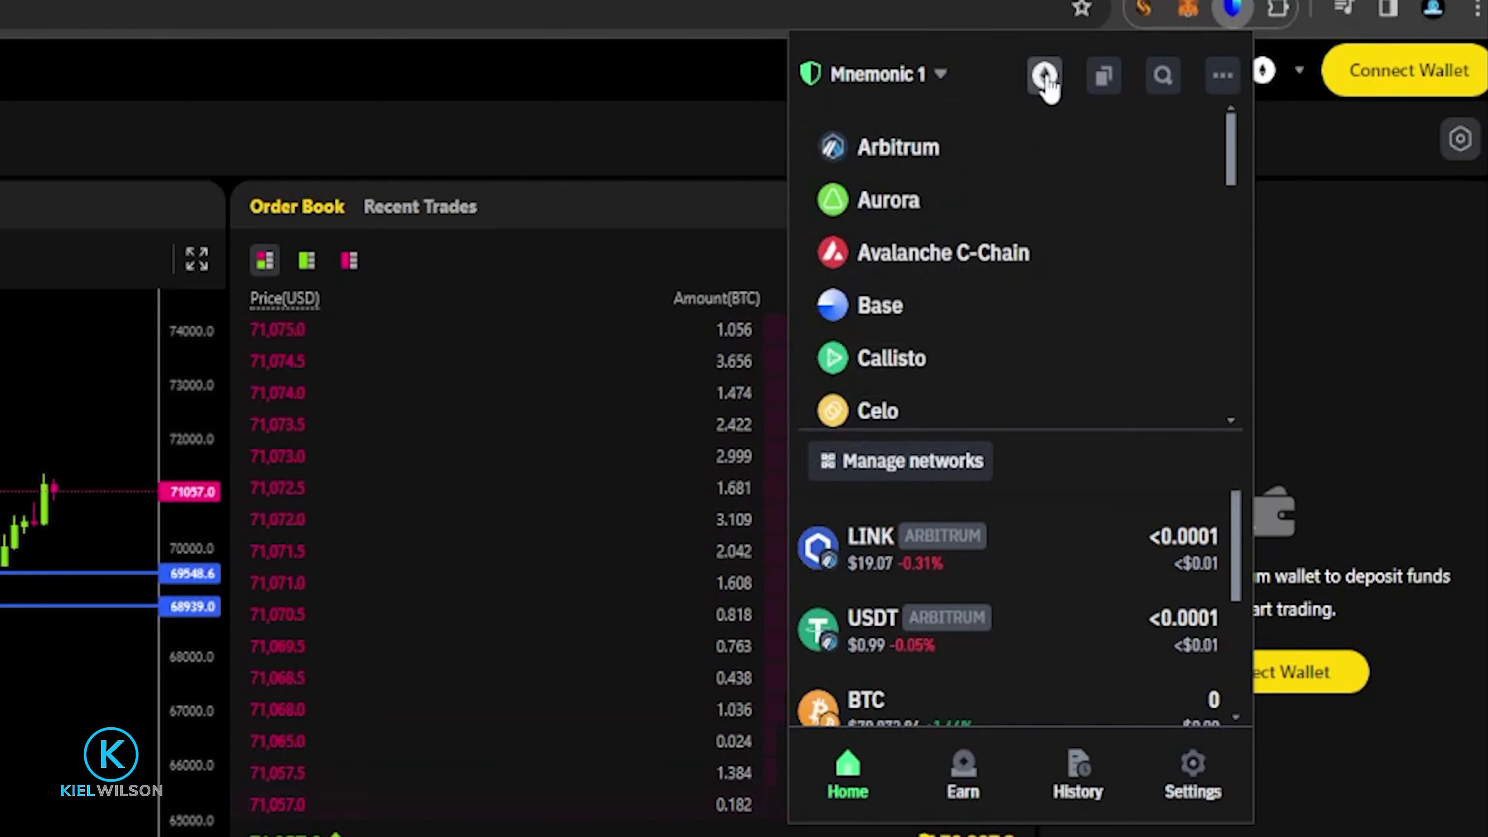
scroll(953, 308, down, 4)
click(964, 309)
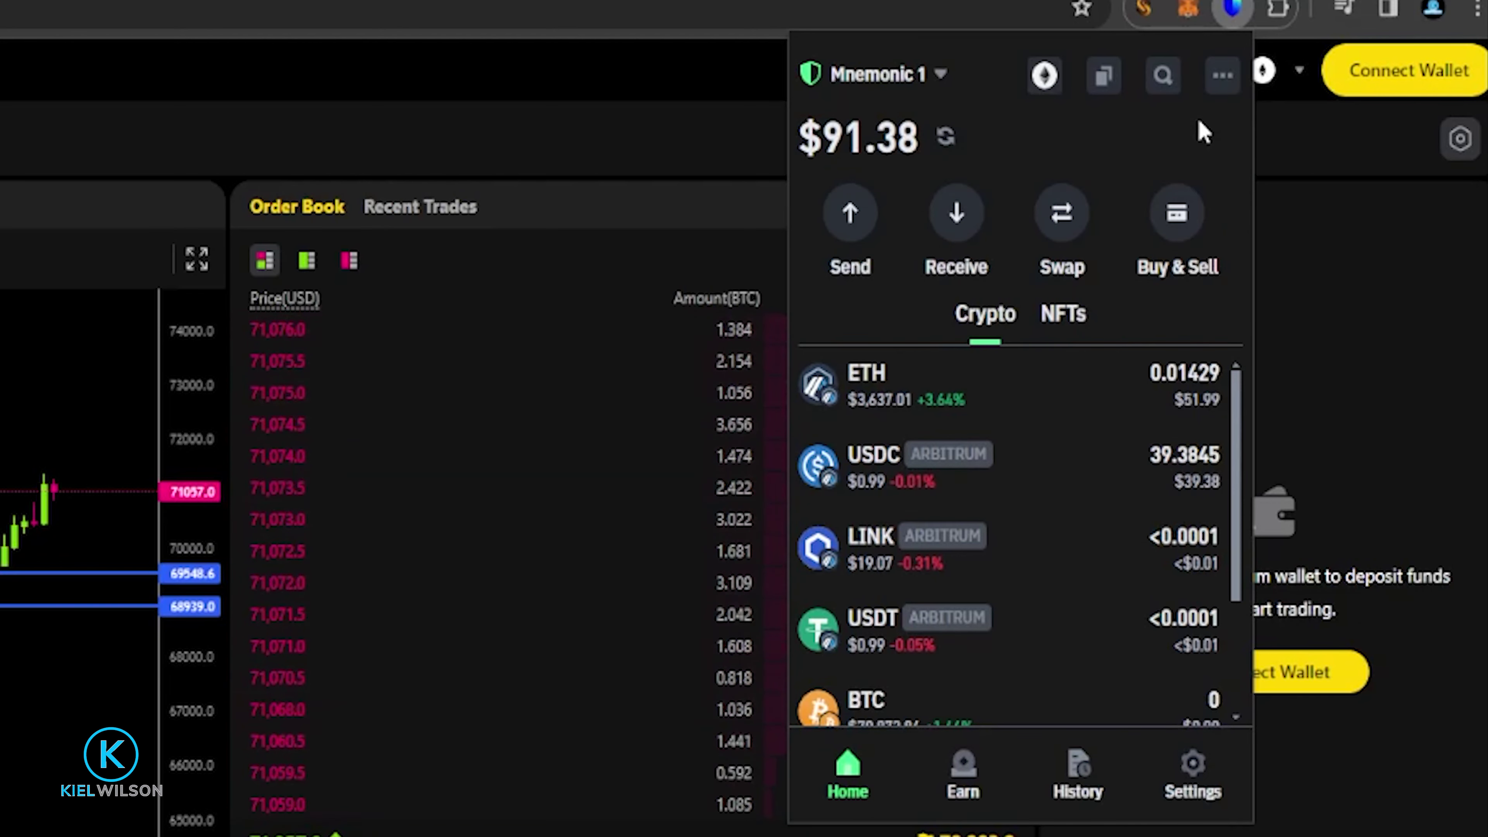
- Connect Trust Wallet to ApeX with Remember Me turned off, and confirm the signature request
click(1391, 88)
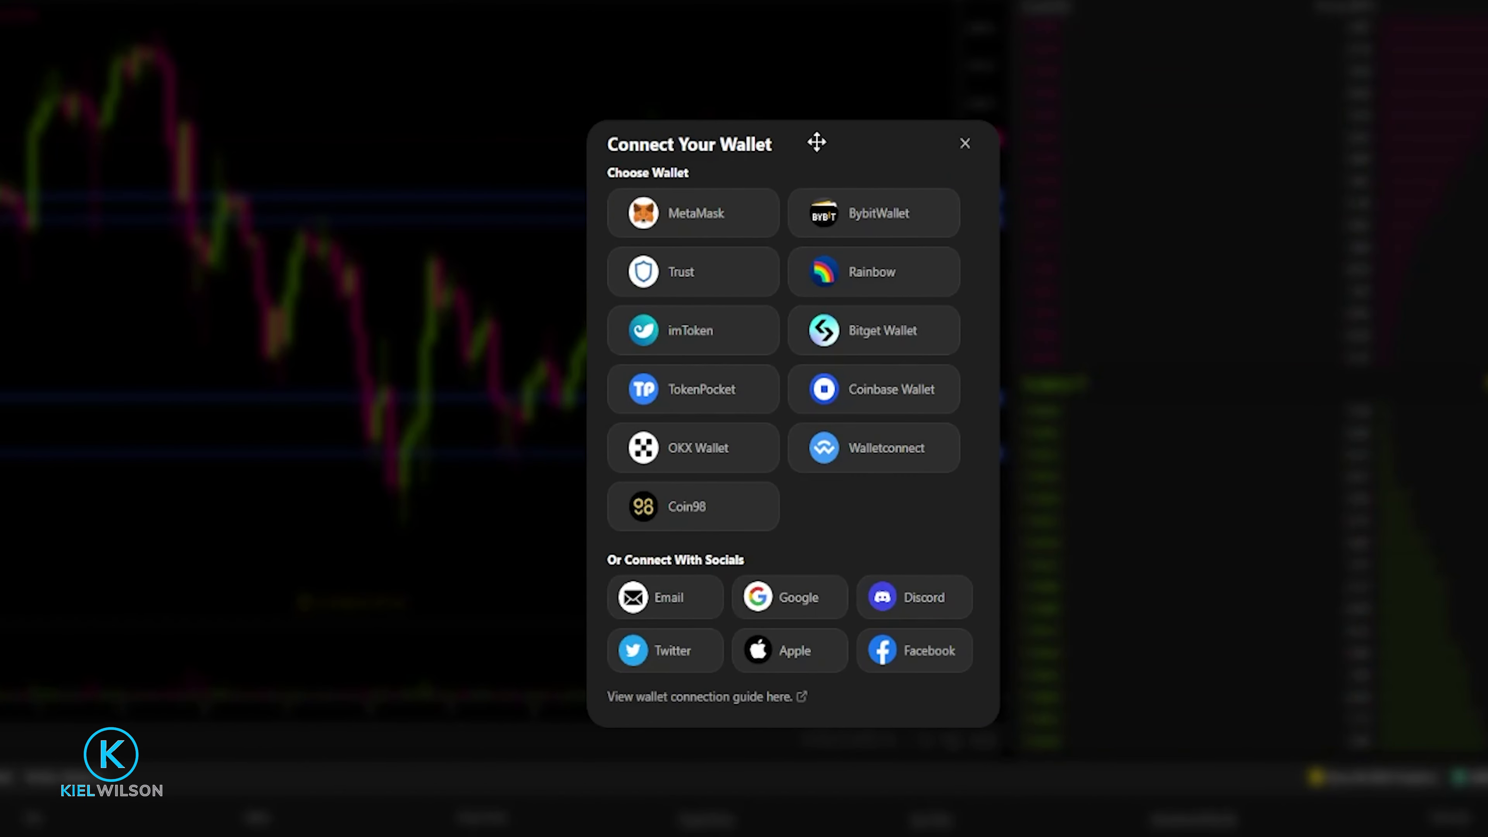
click(706, 277)
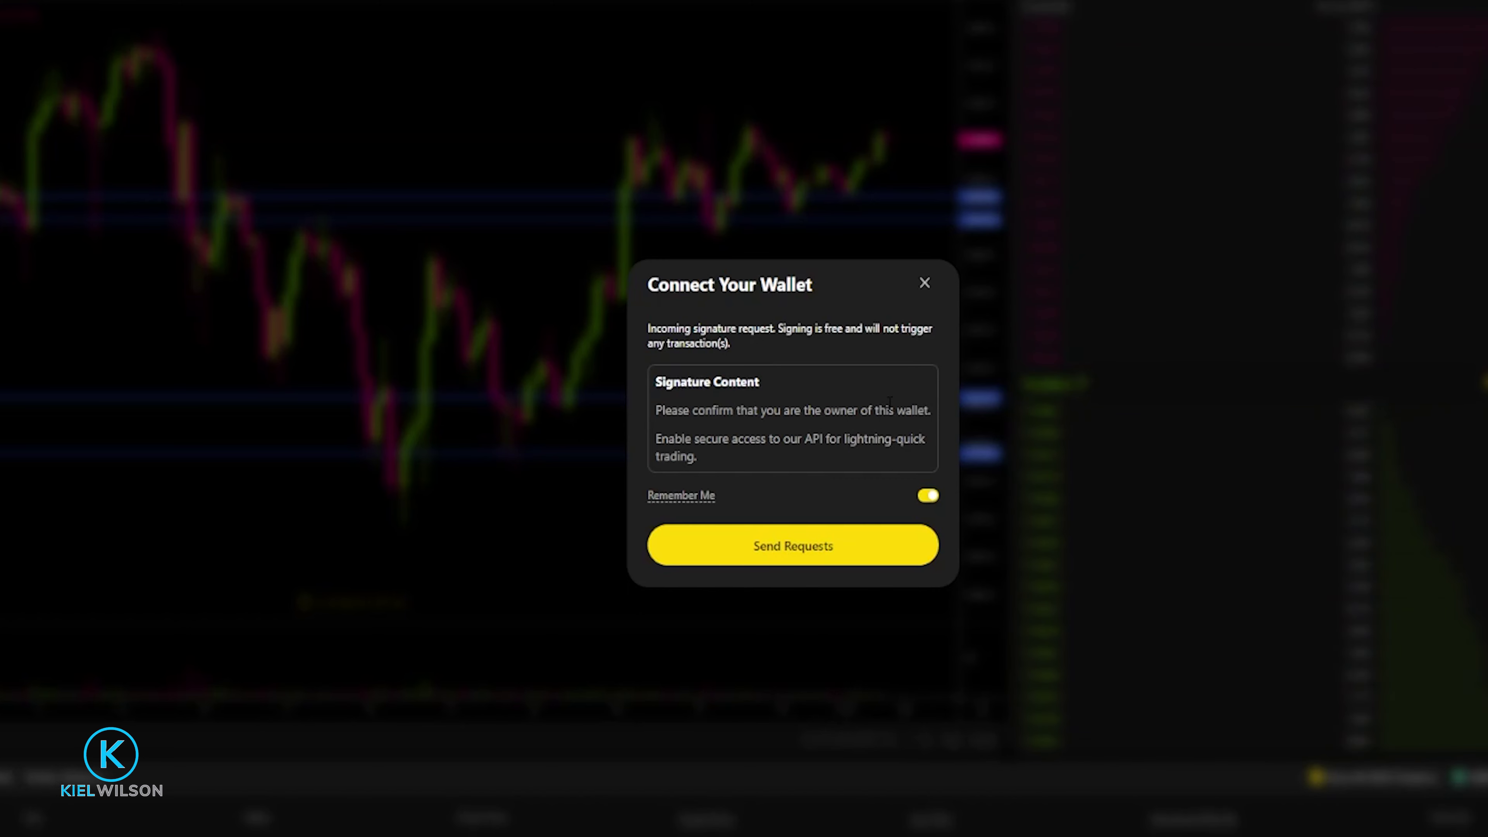
click(927, 497)
click(797, 550)
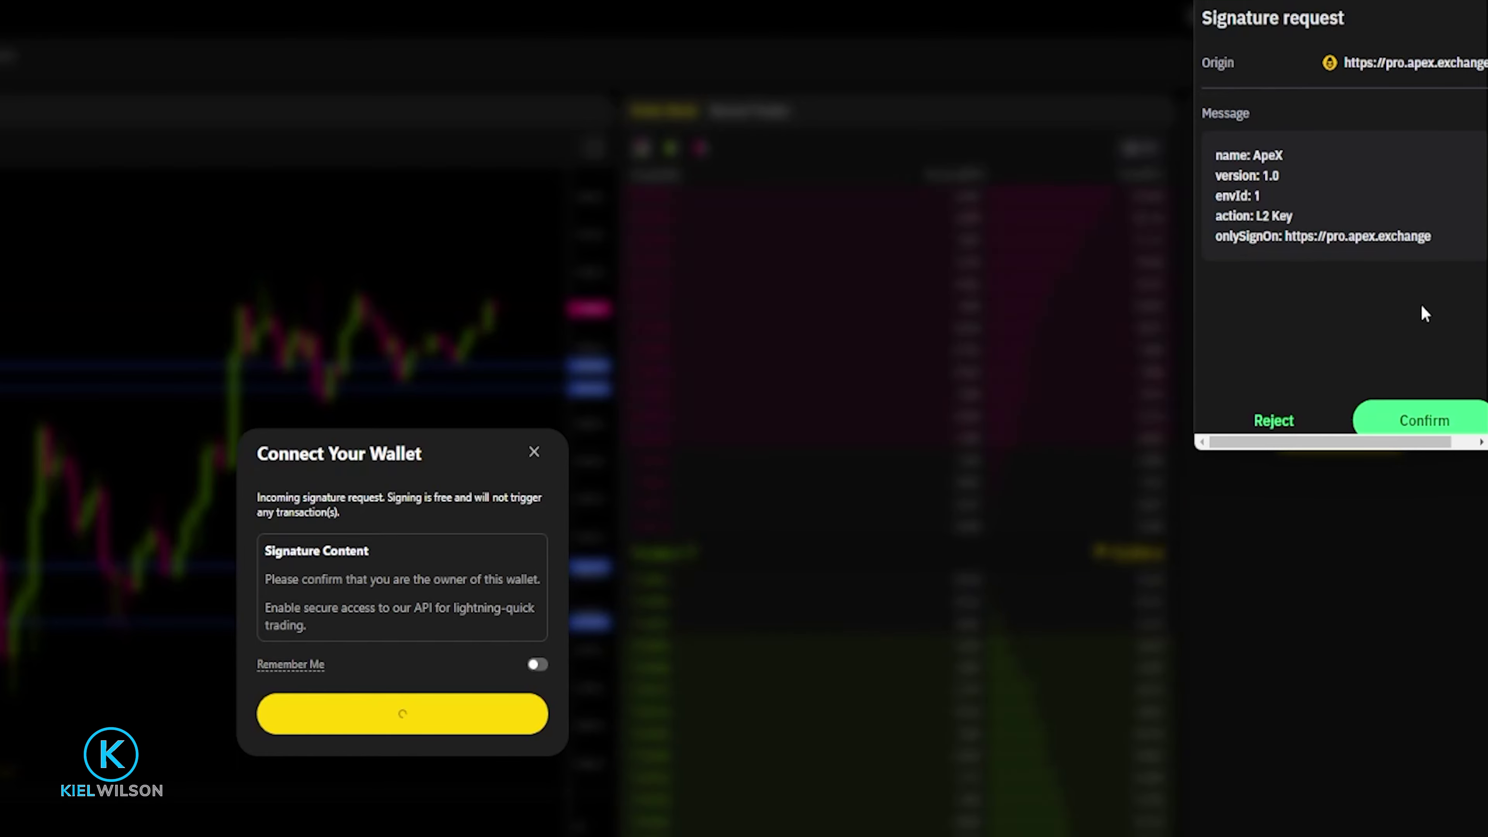
click(1400, 418)
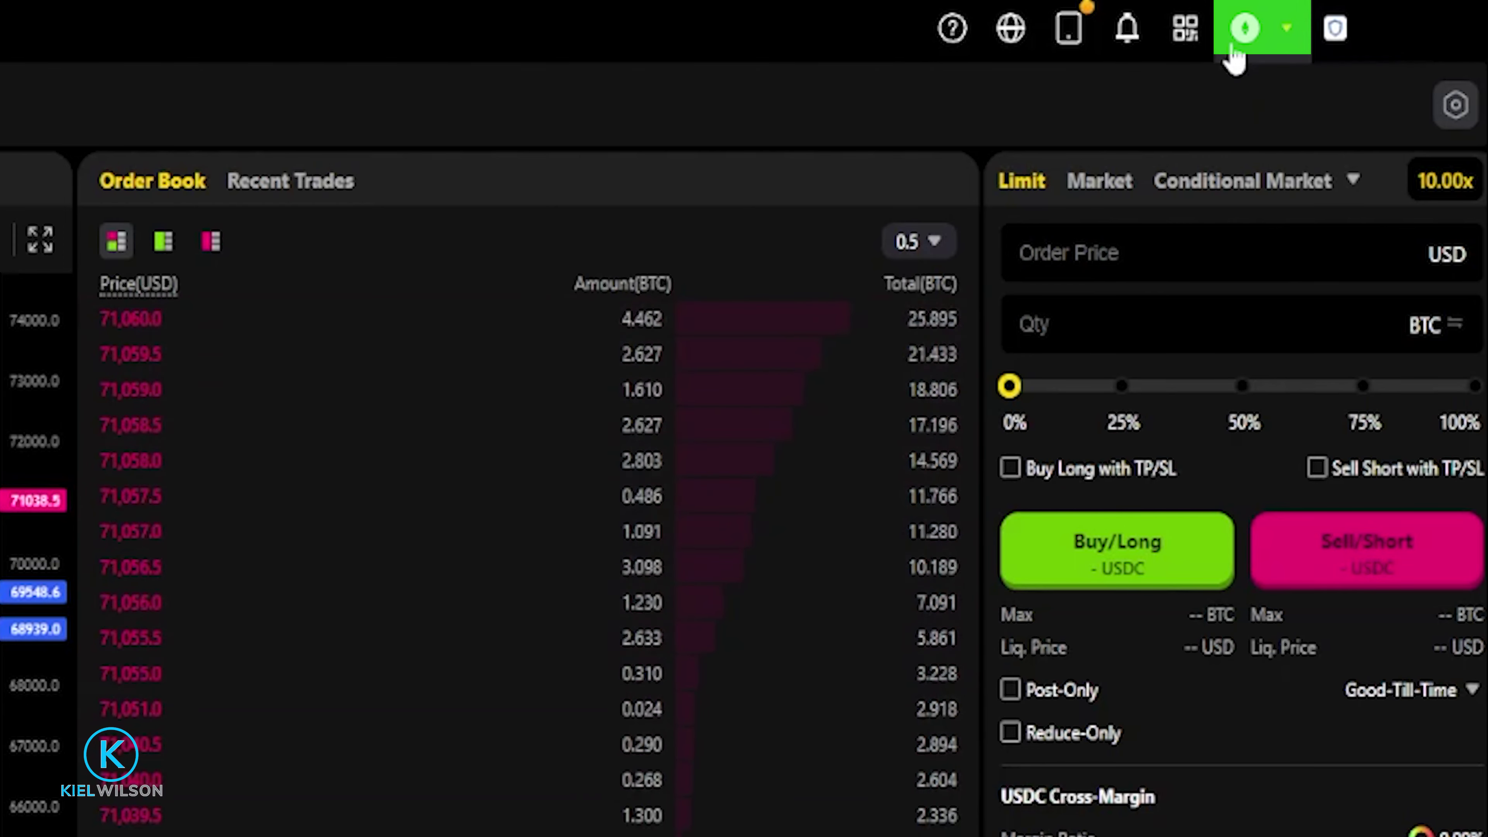
- Change the ApeX network to Arbitrum One and approve the network switch in the wallet
click(1252, 36)
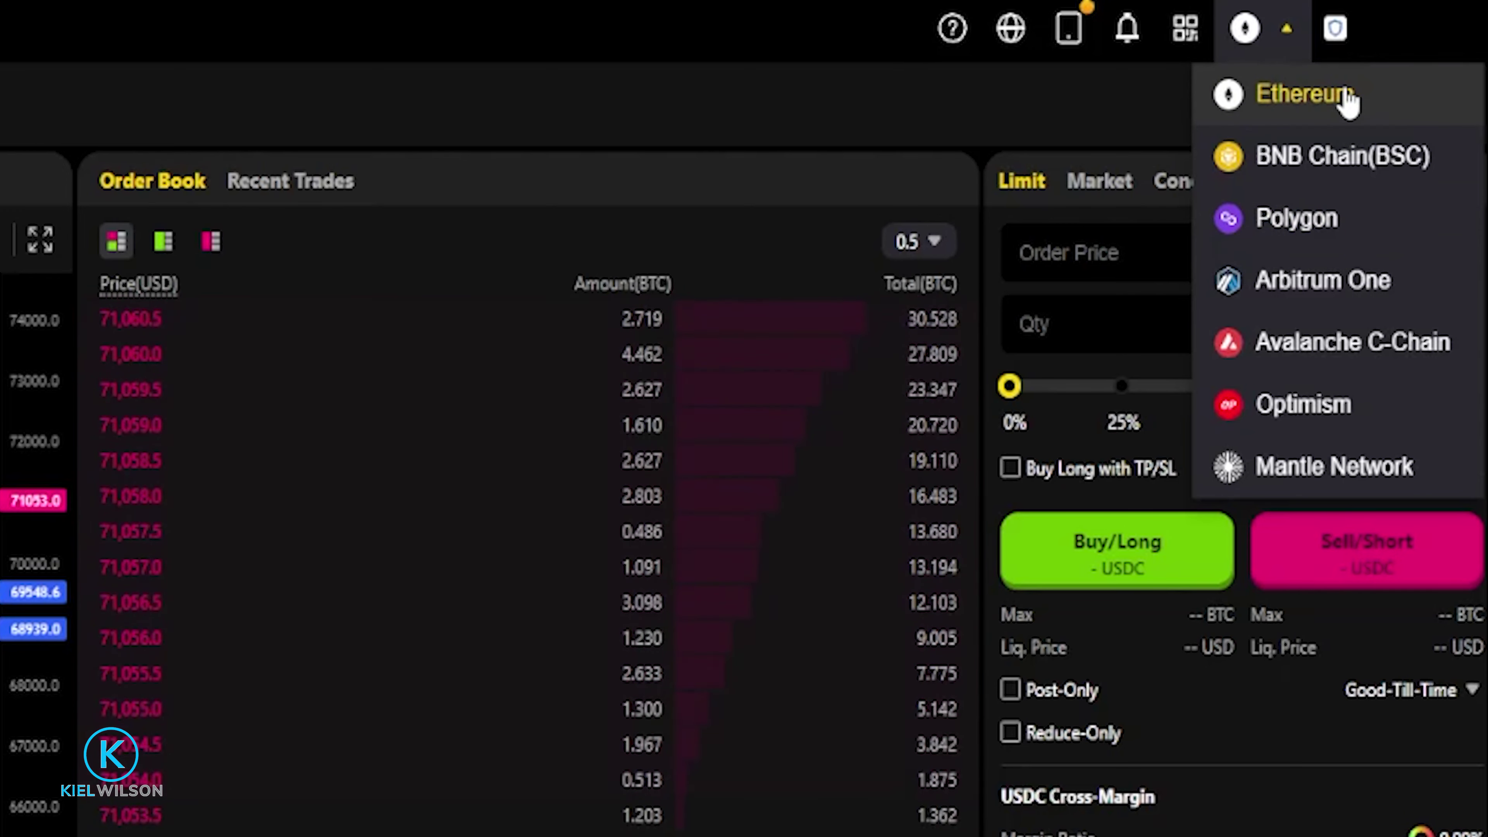
click(1298, 285)
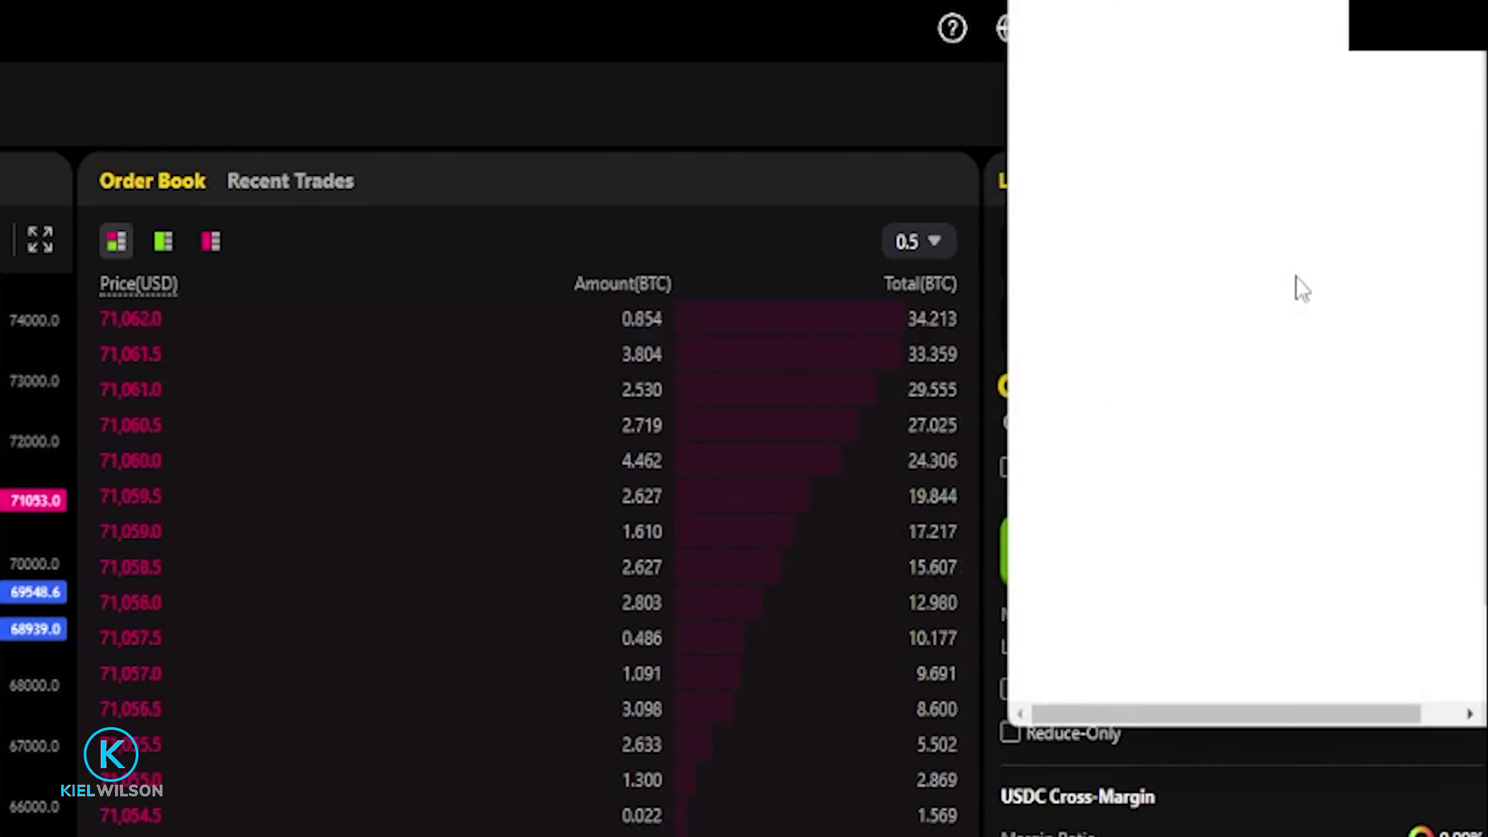
drag(1048, 85, 1424, 140)
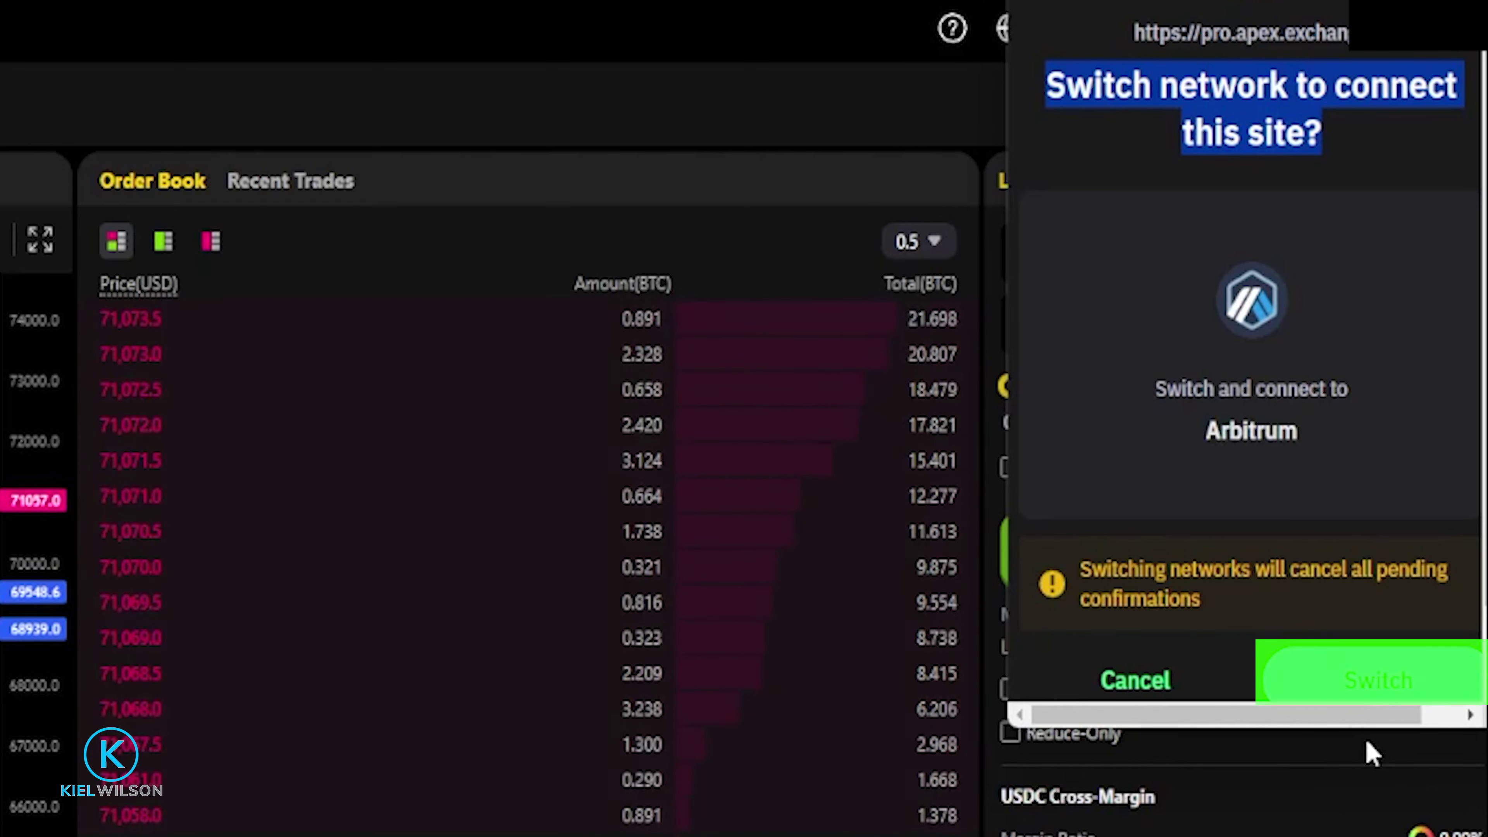
click(1358, 677)
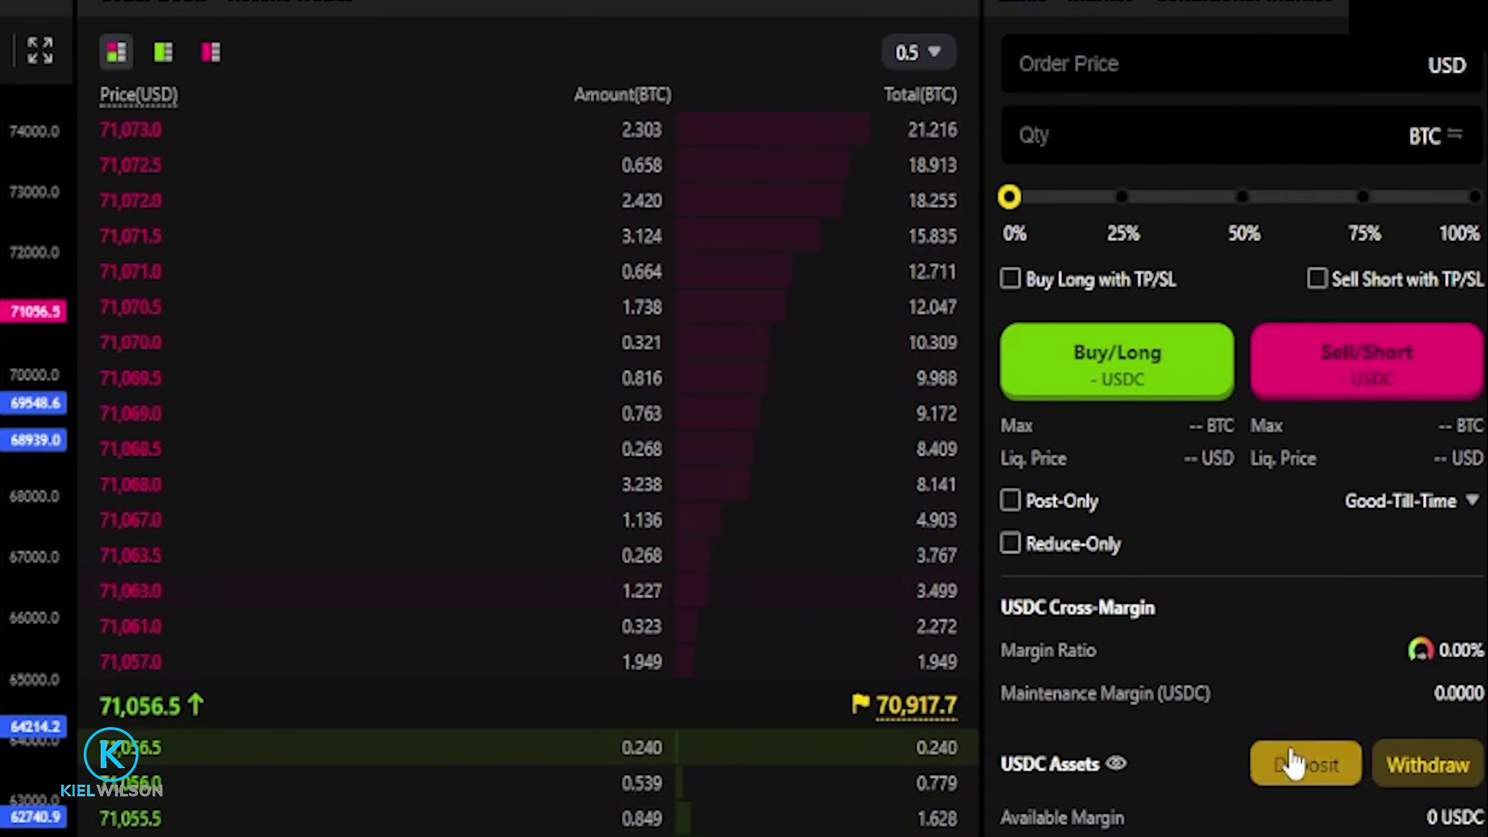
- View the USDC deposit form without depositing, close it, and disconnect the wallet from ApeX
click(1293, 769)
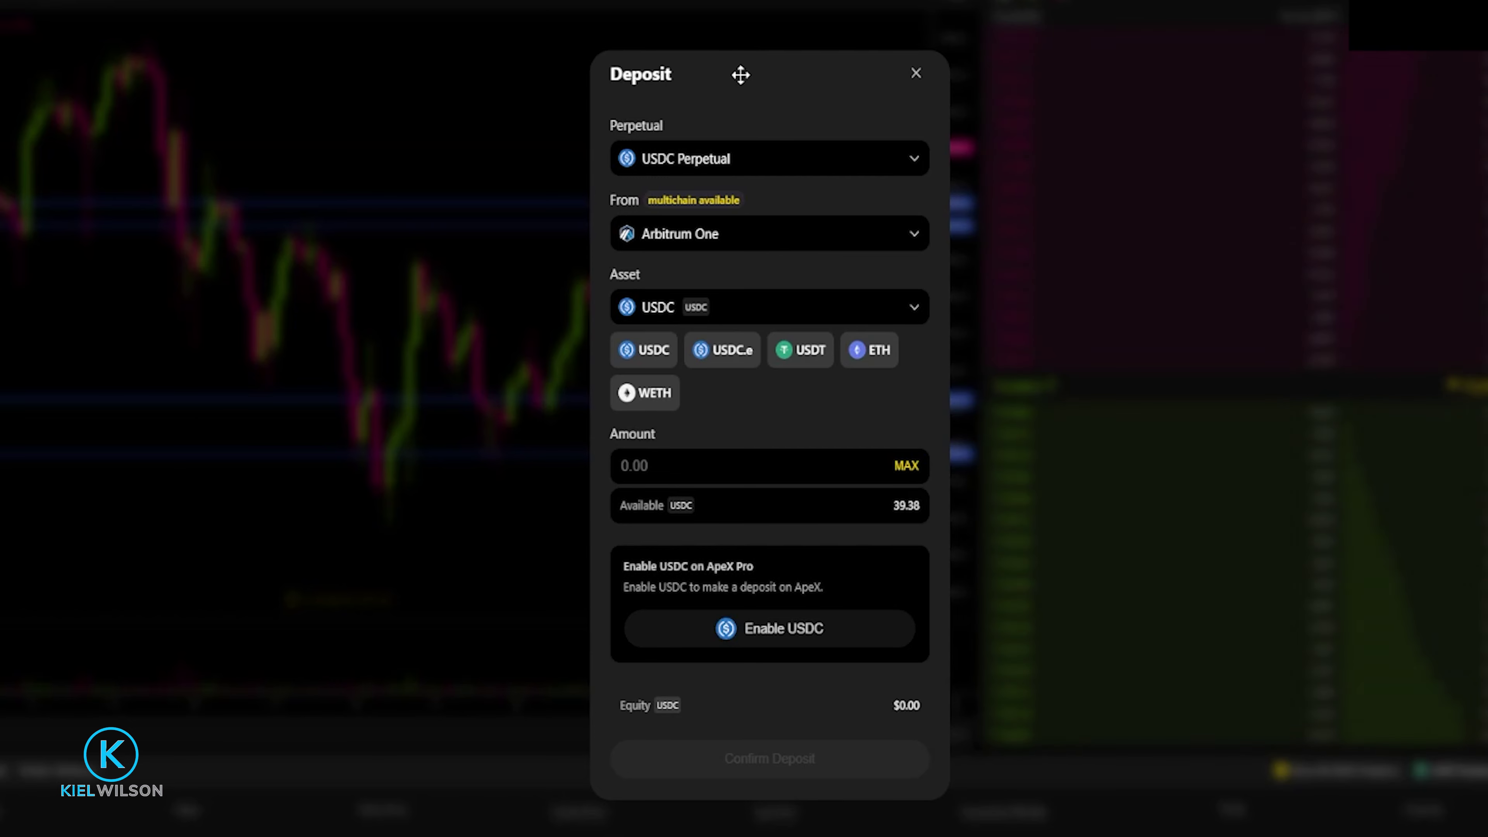
click(913, 75)
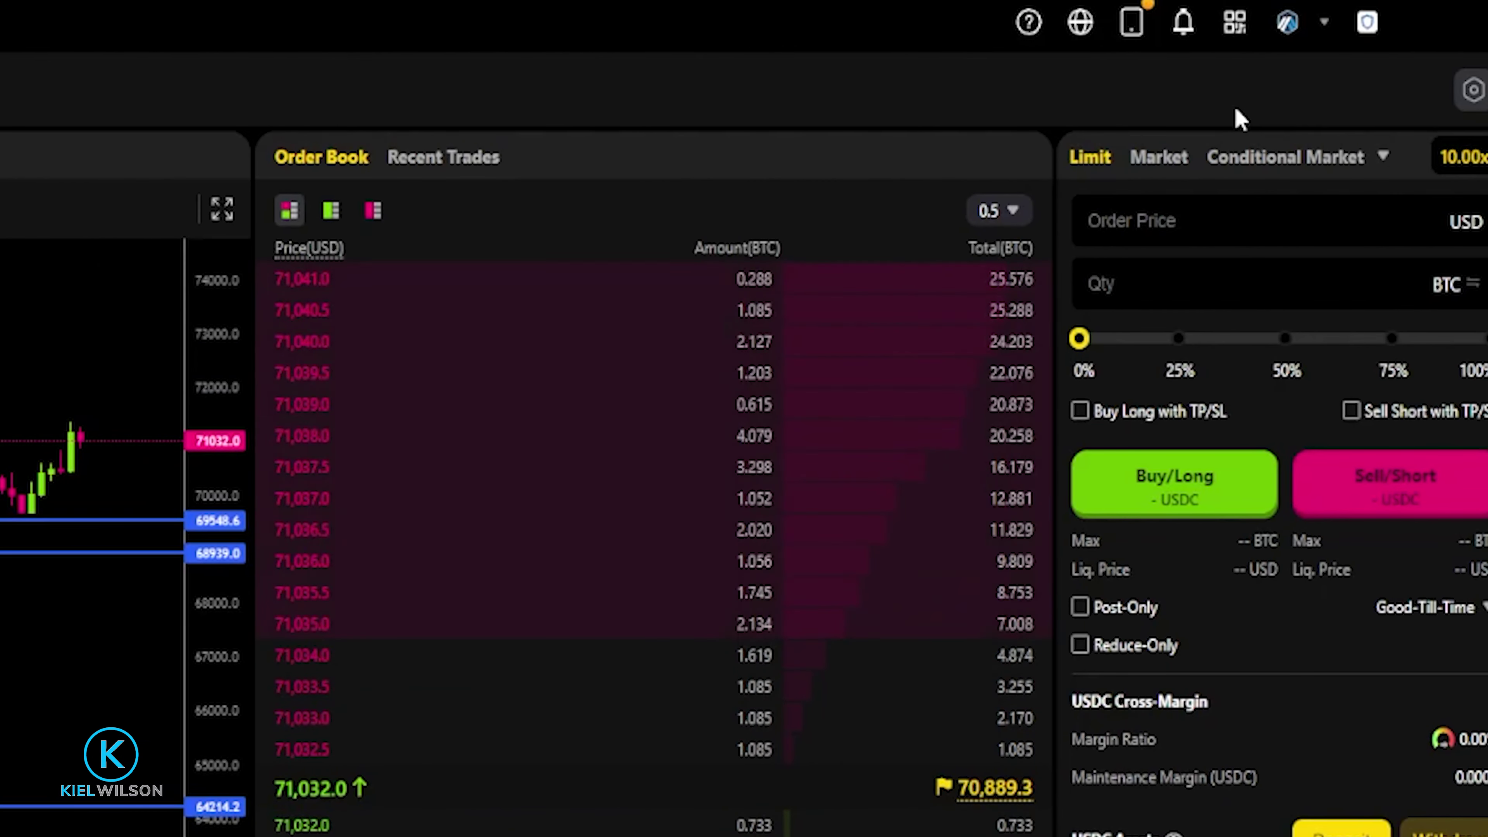
click(1367, 23)
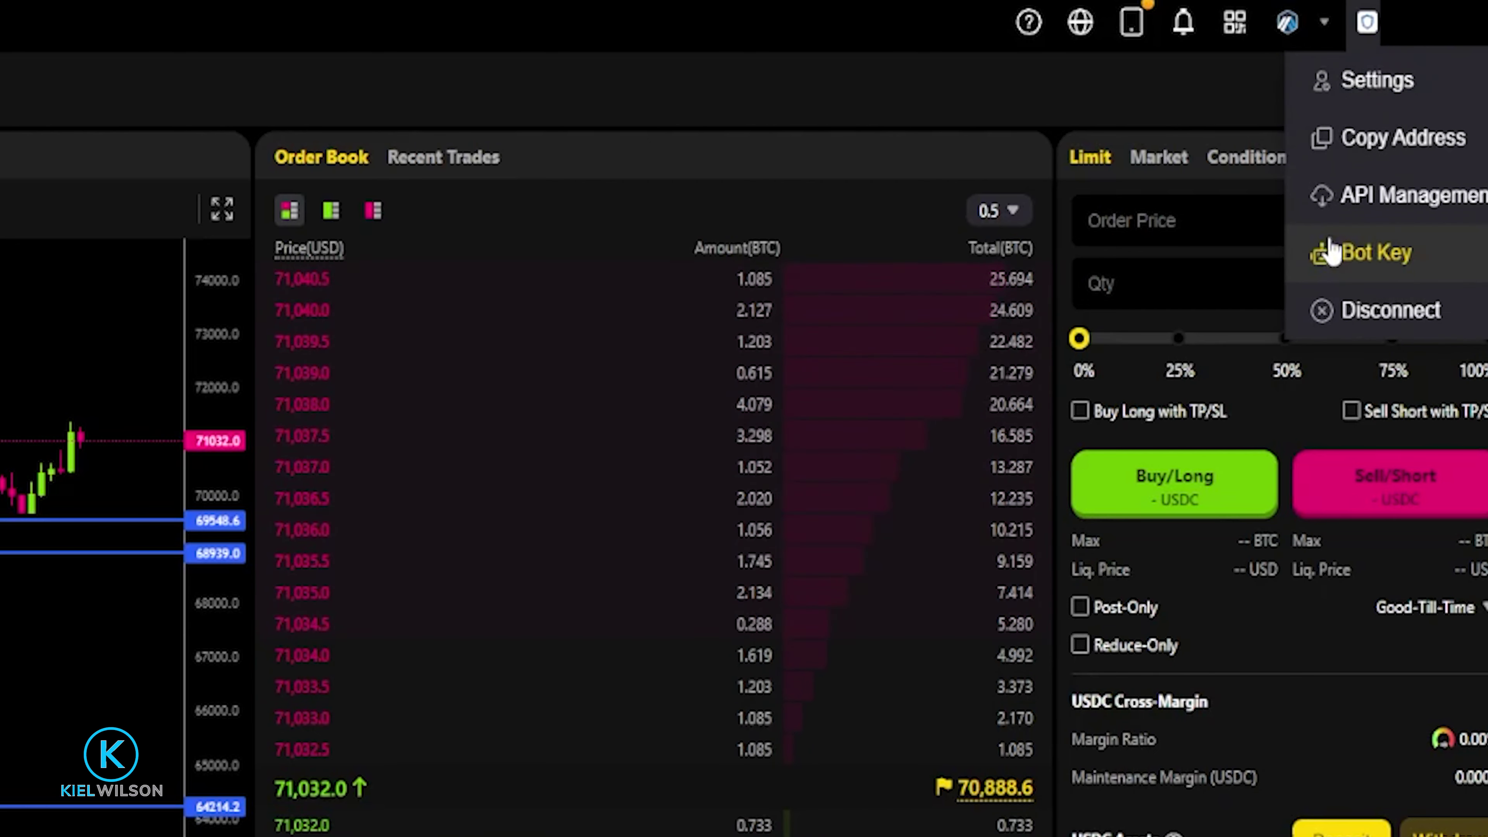
click(1374, 316)
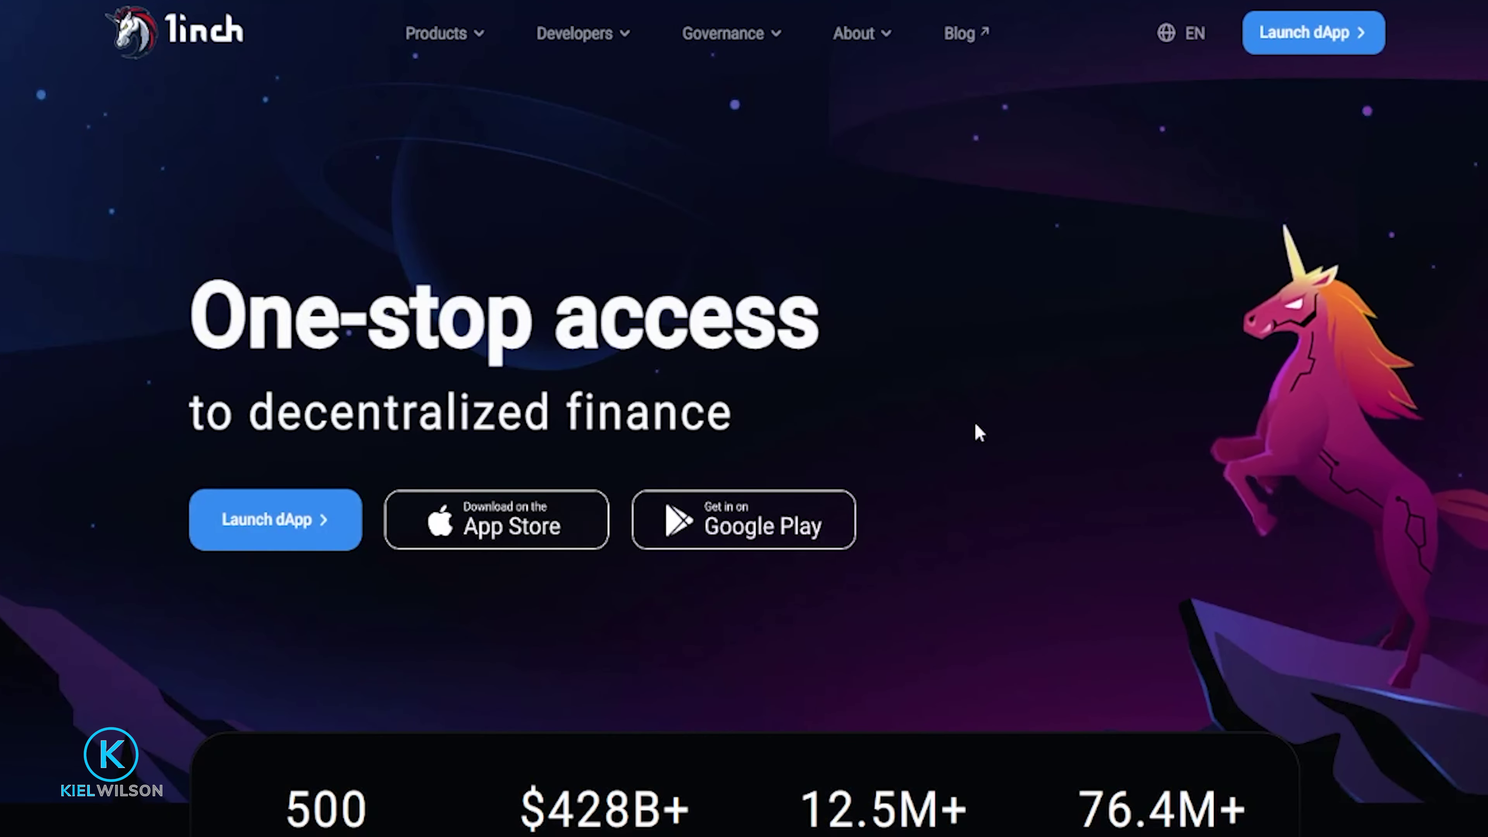
- Launch the 1inch dApp and choose Trust Wallet Extension as the wallet to connect
click(1301, 36)
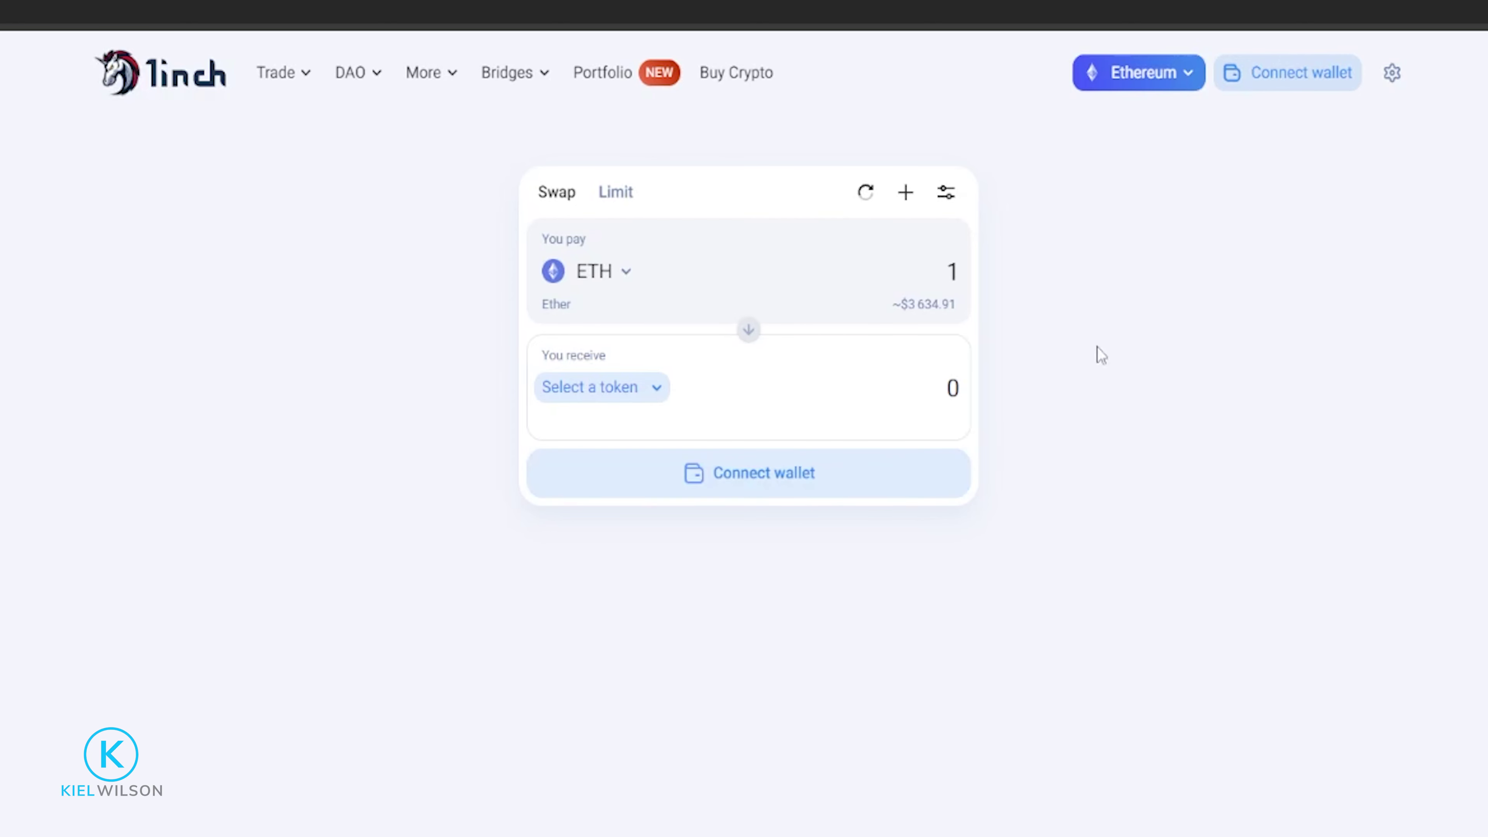
click(1266, 88)
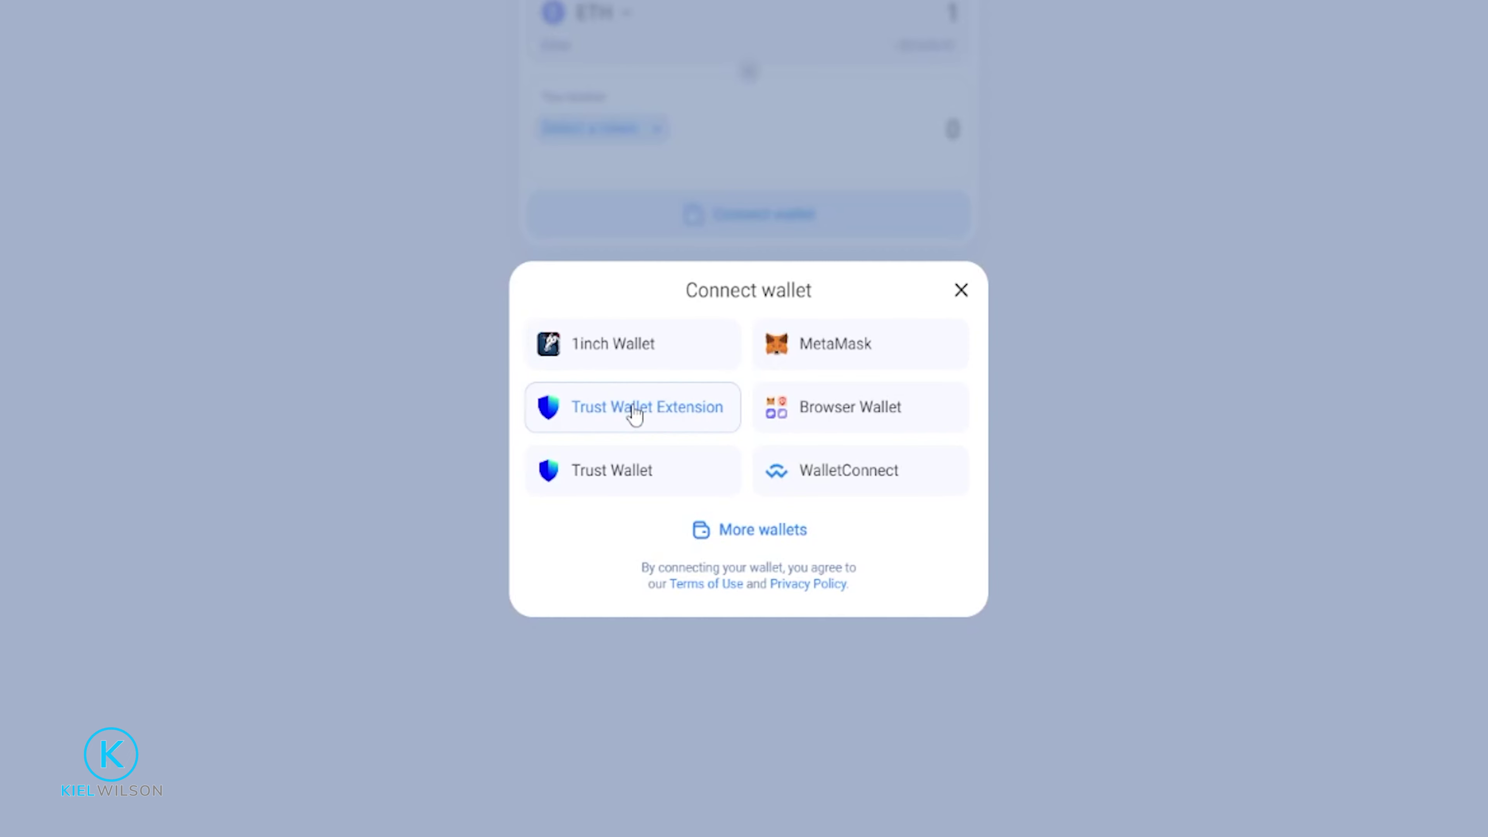
click(633, 420)
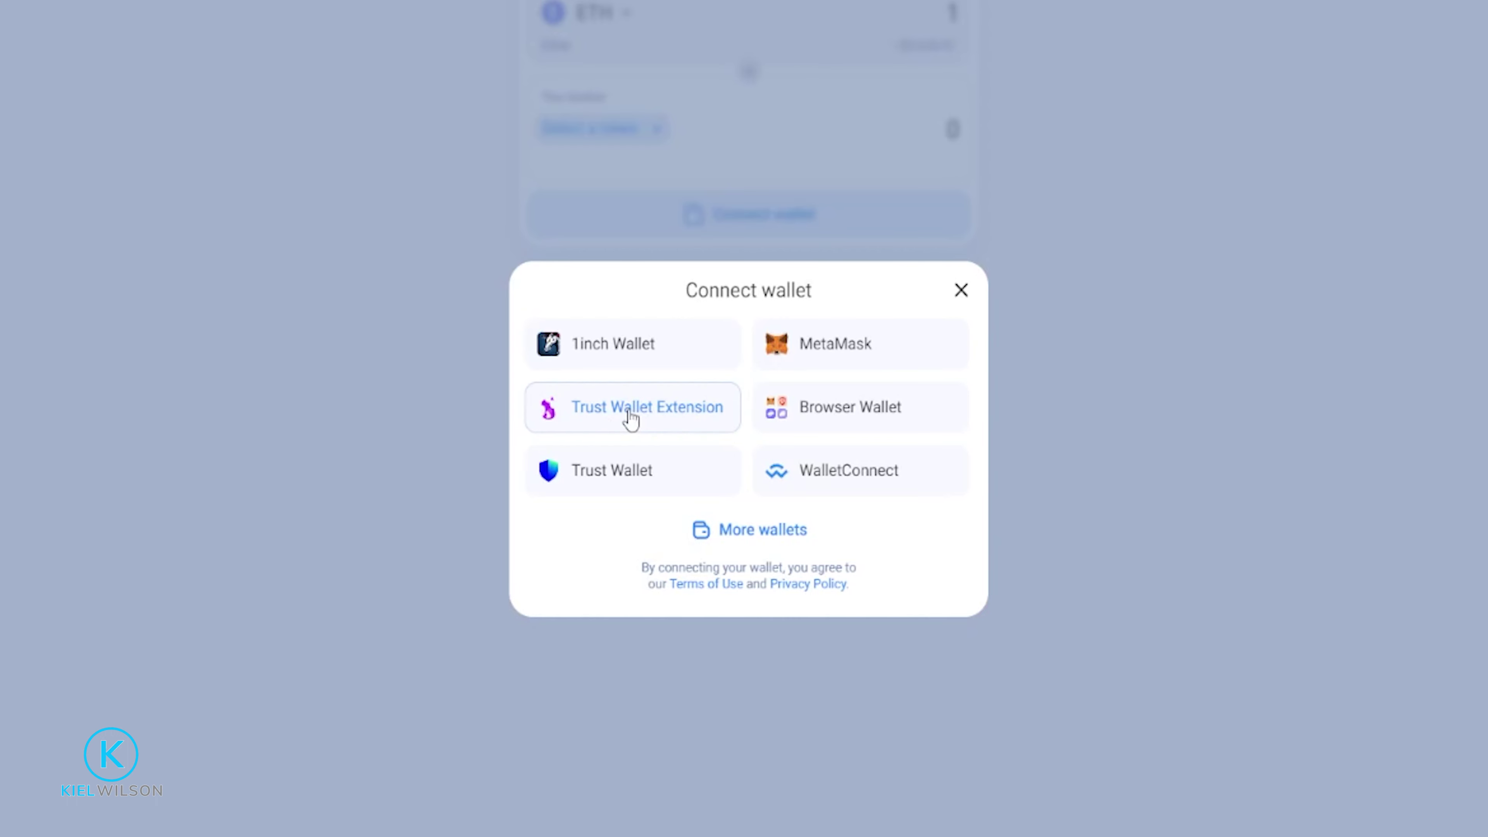
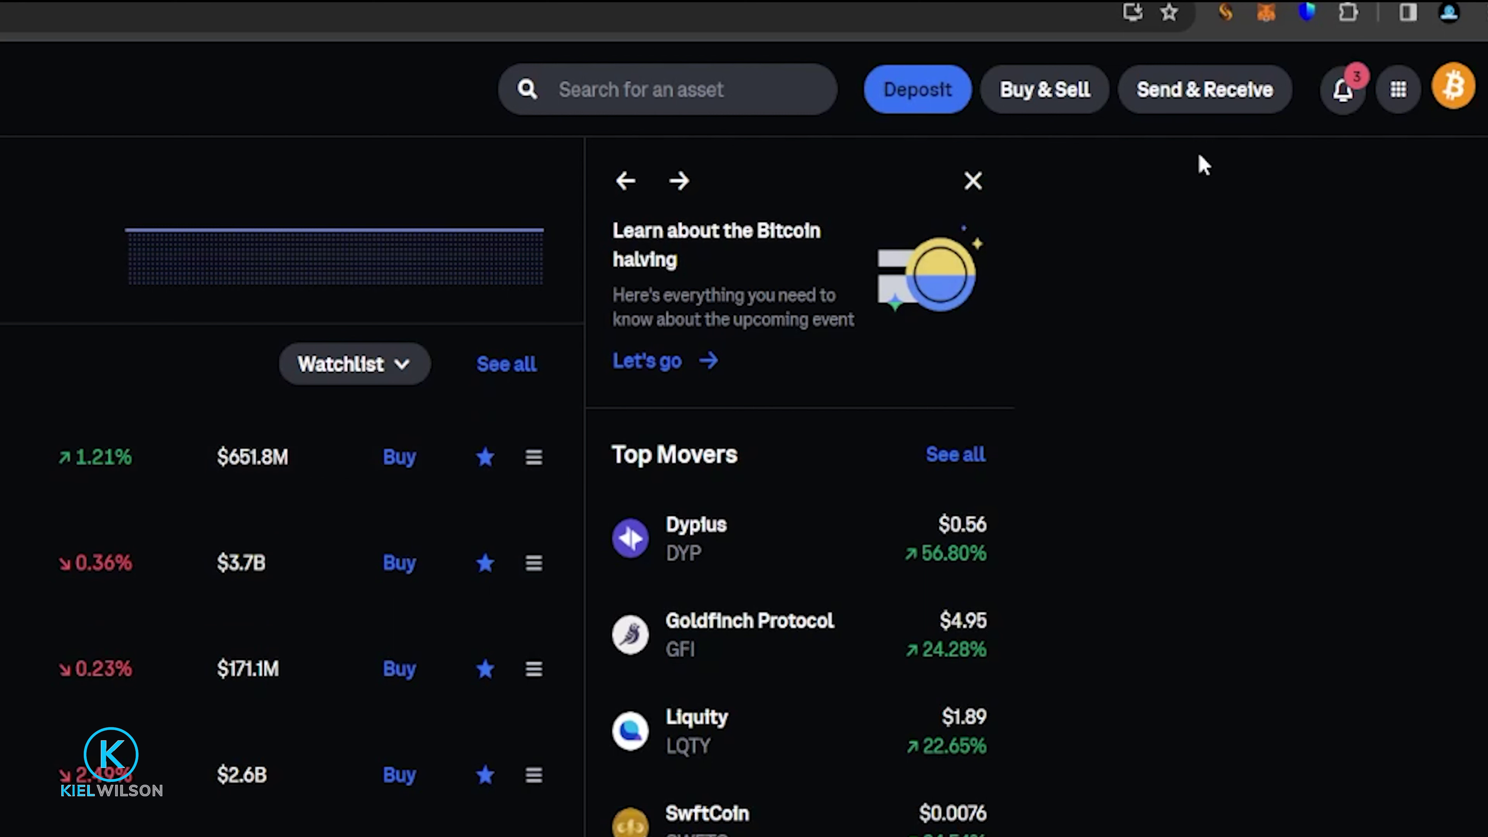
- In Coinbase, open the receive form and select Ethereum (ETH) as the asset to receive
click(1231, 100)
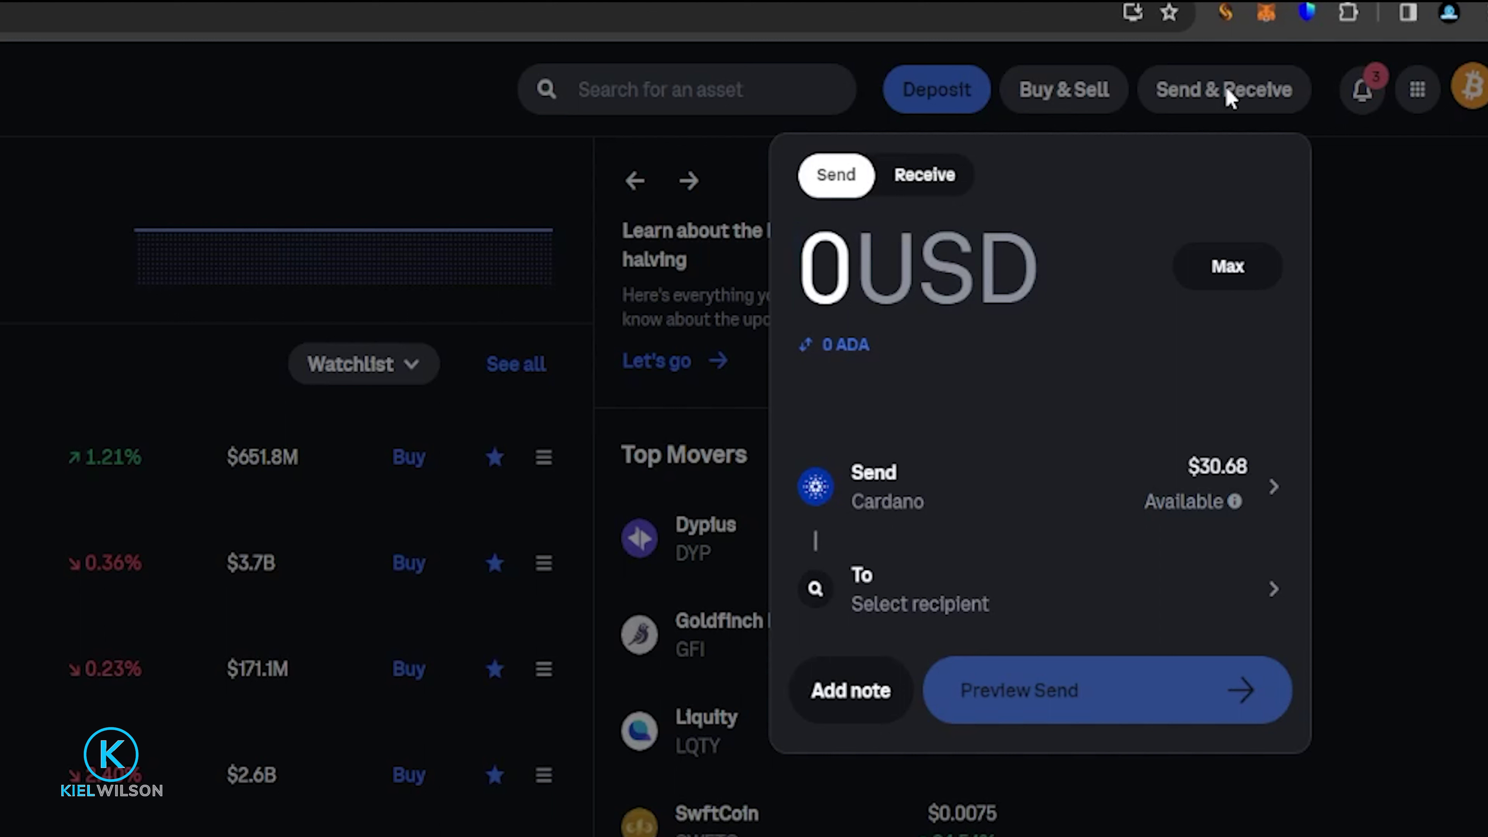
click(914, 182)
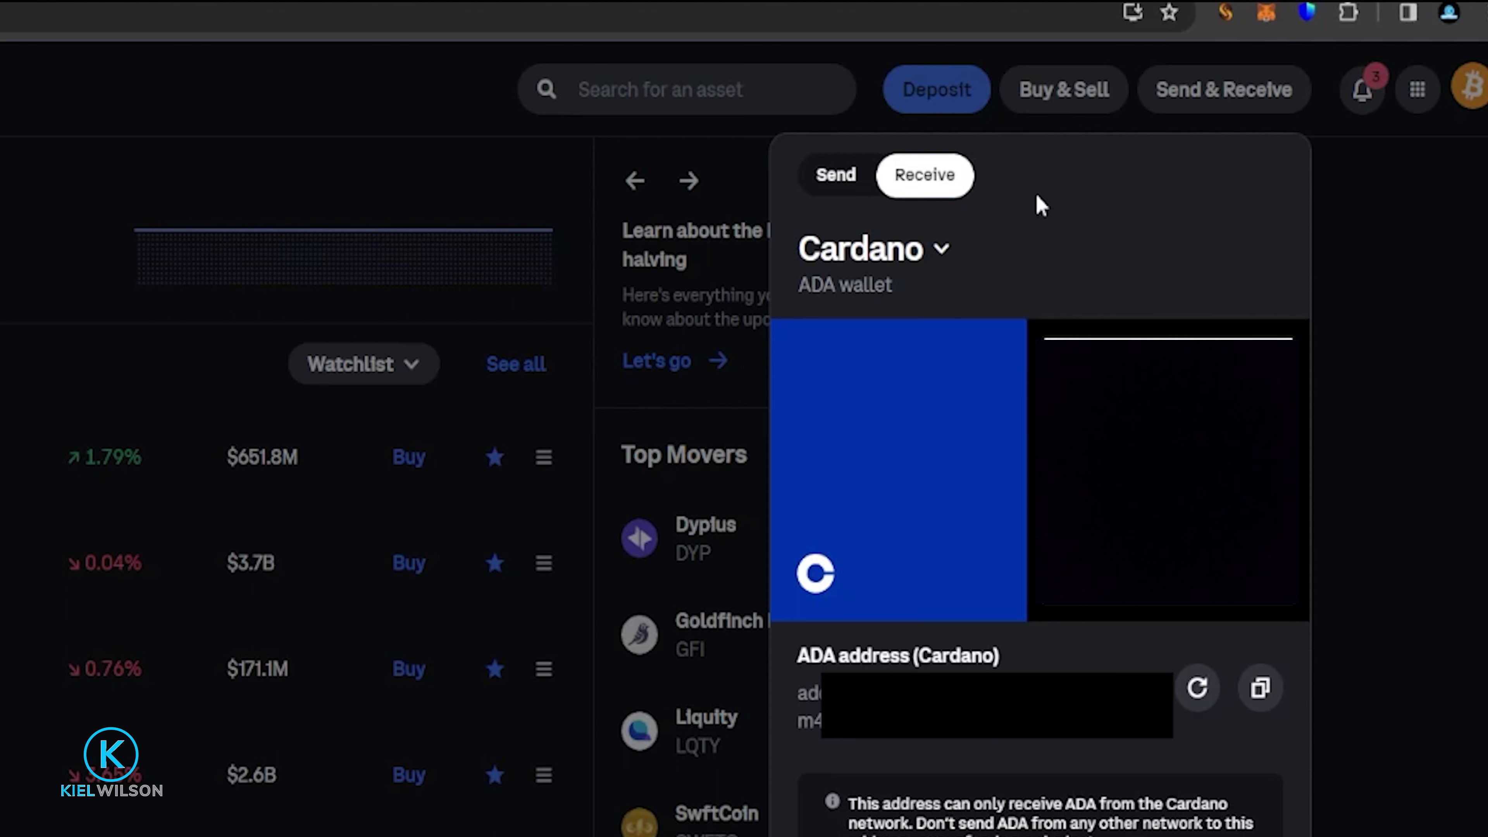
click(872, 251)
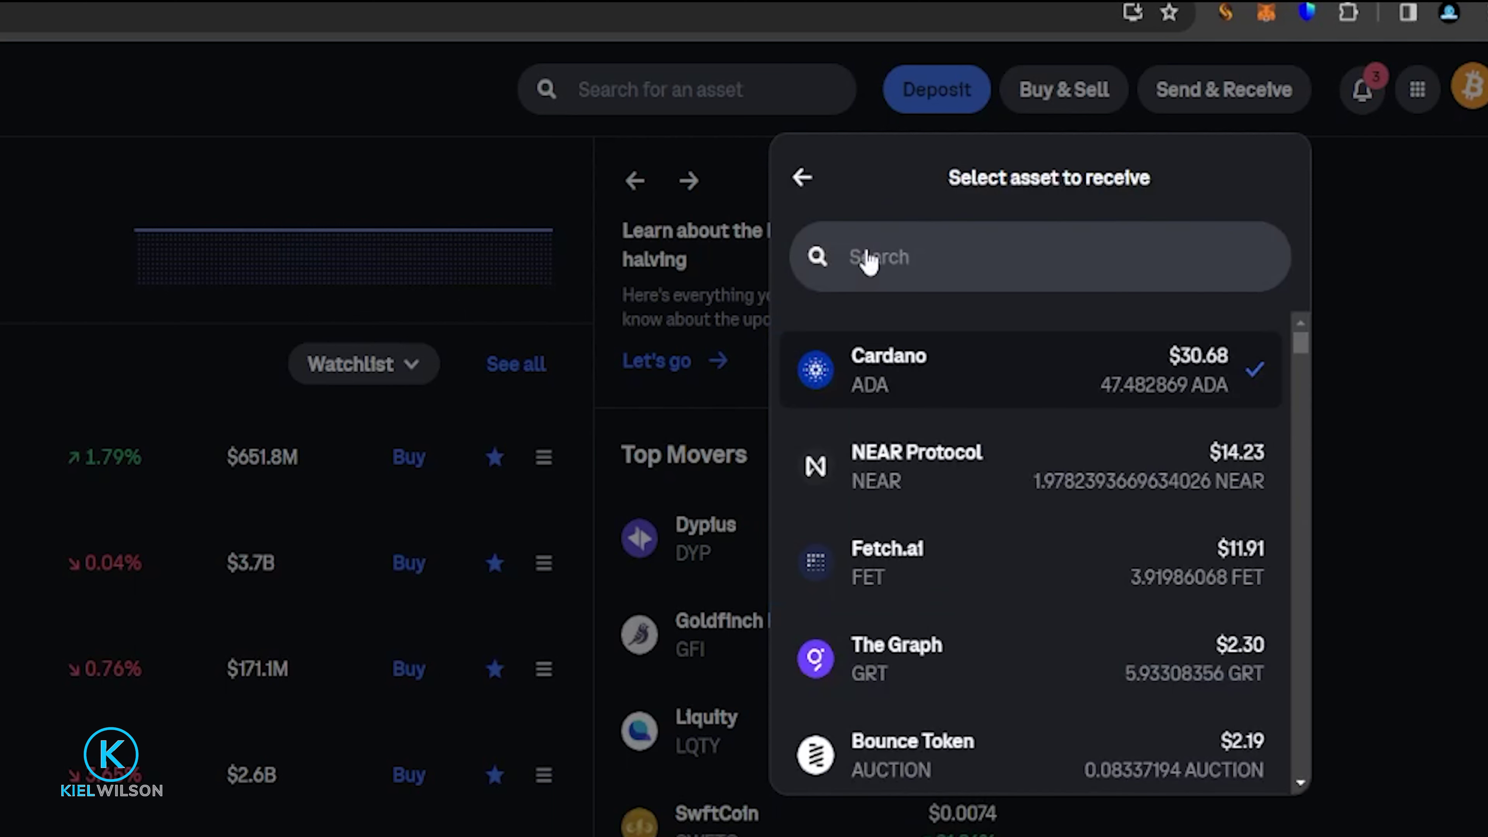
click(891, 262)
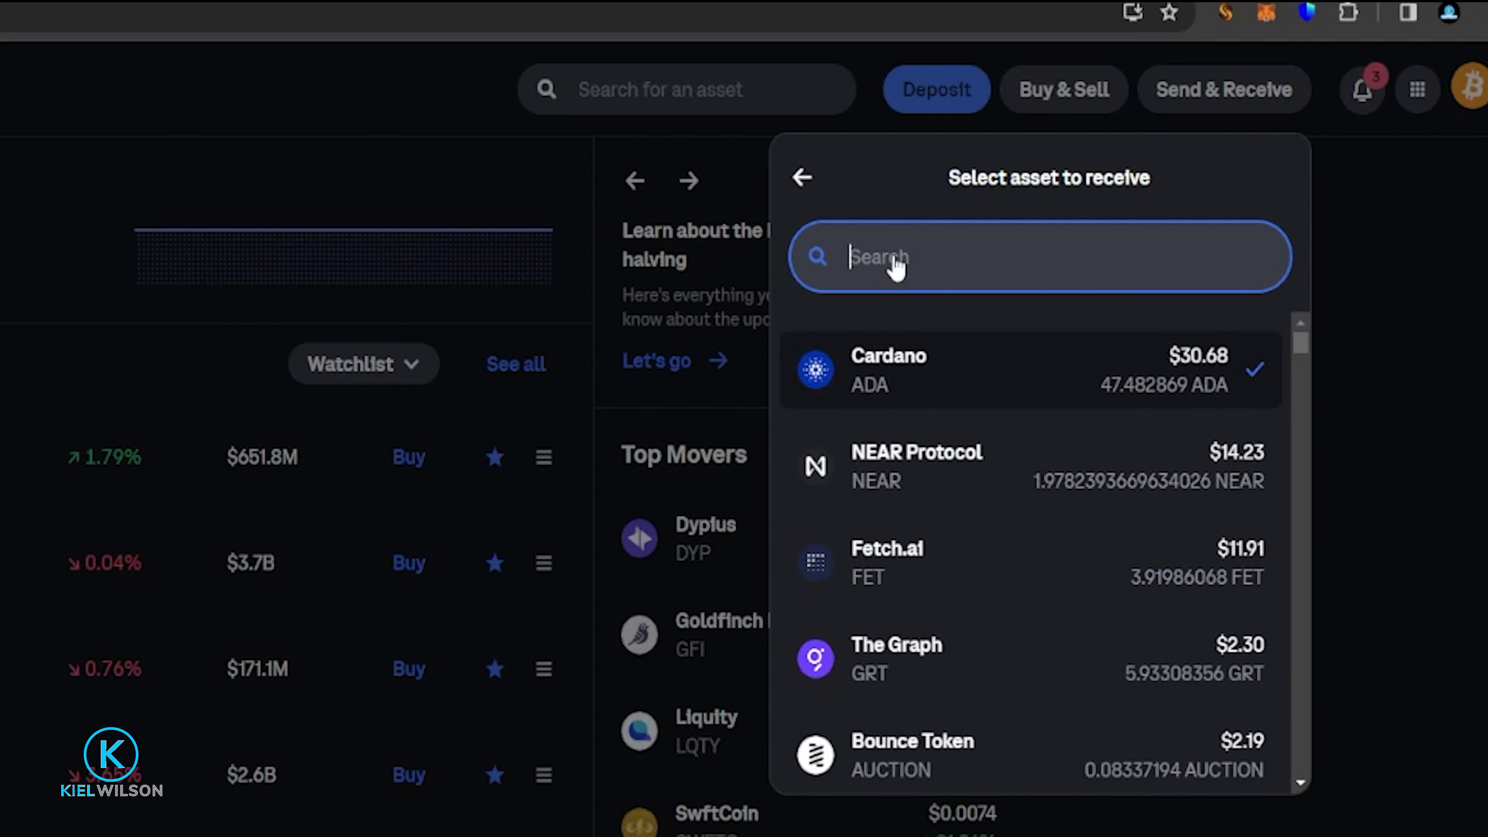
text(ethereum)
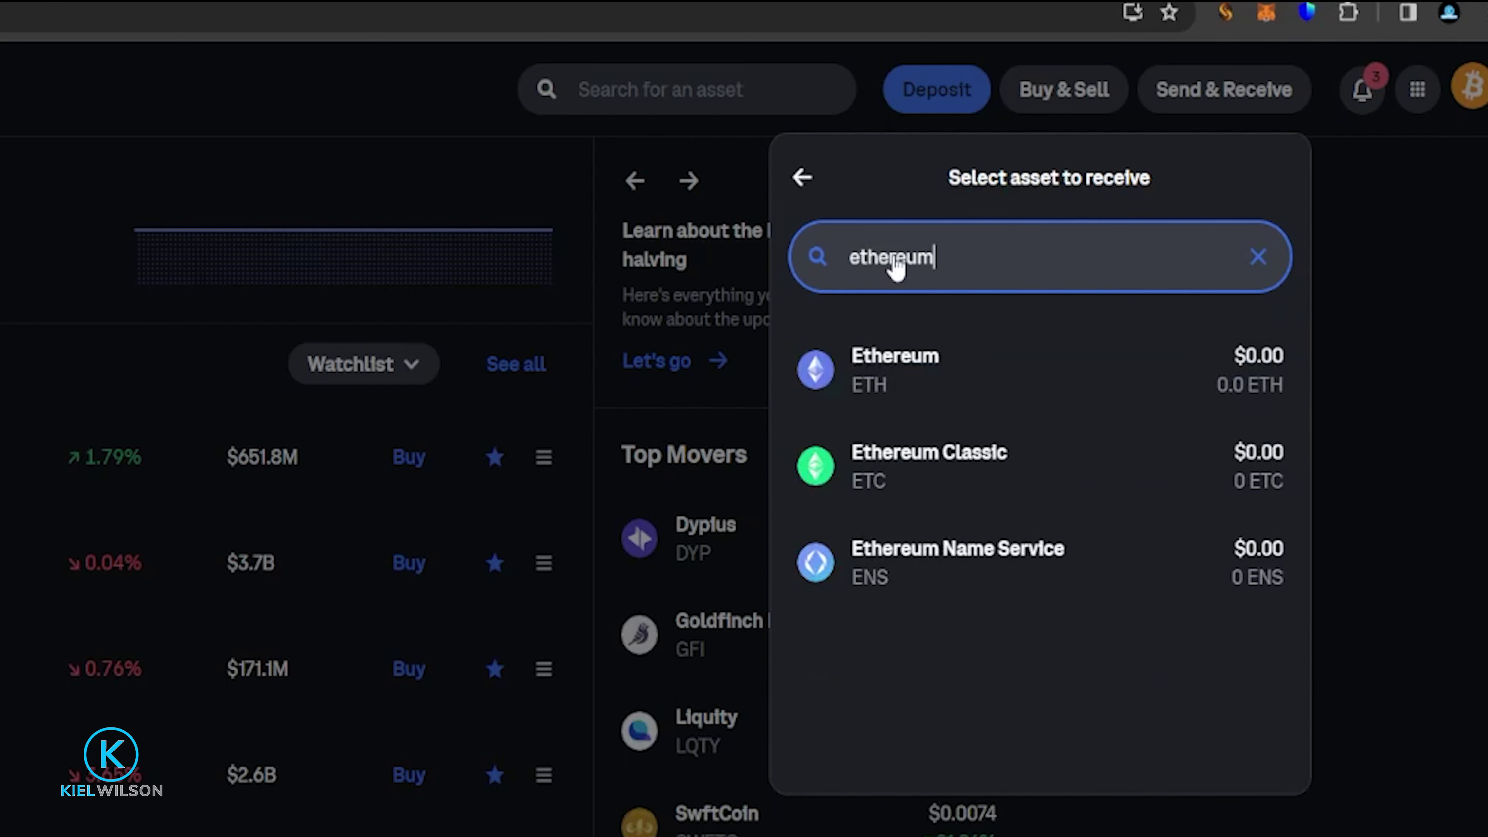
click(961, 384)
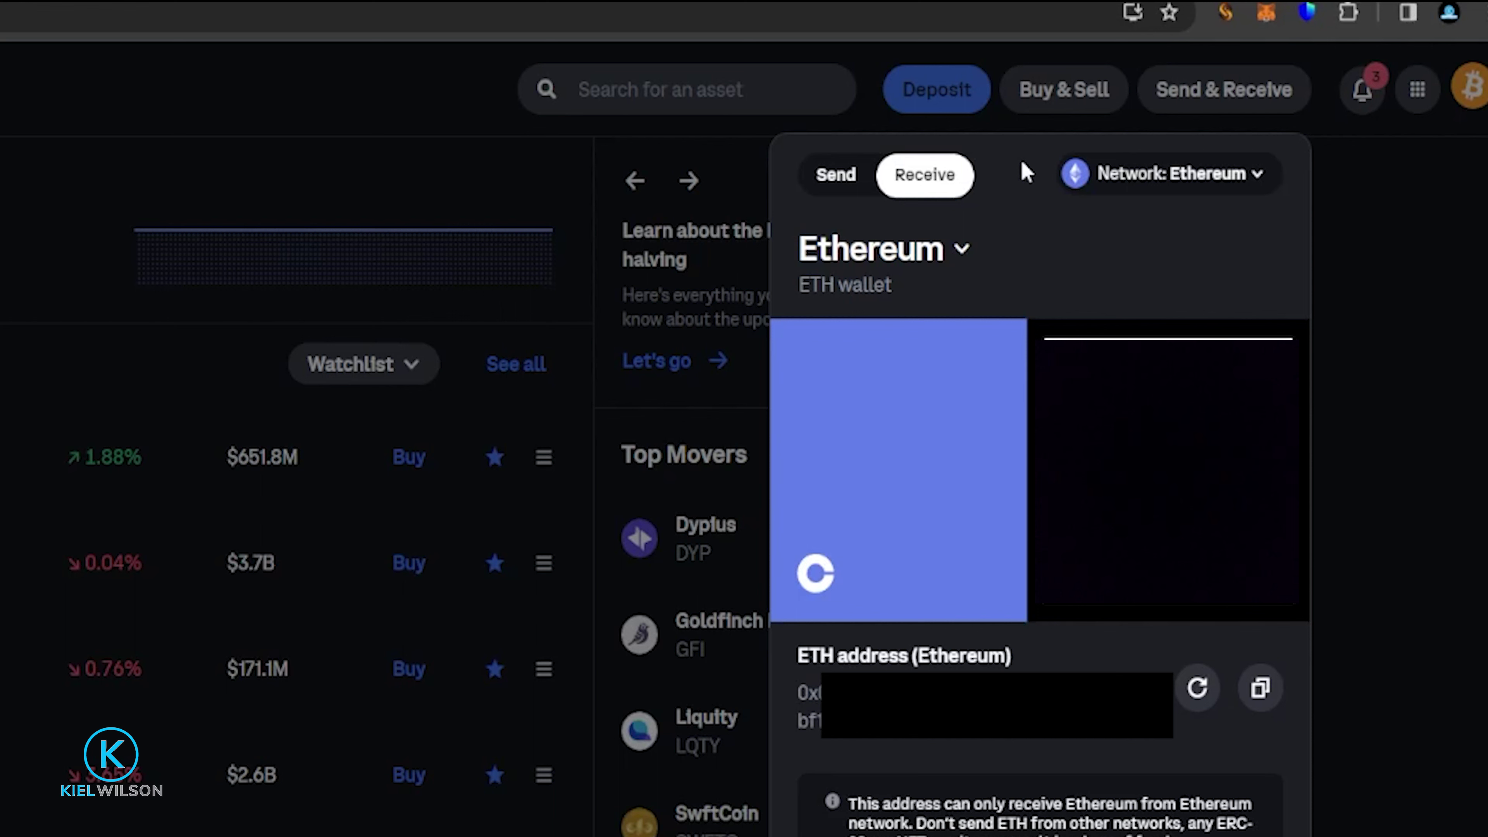
- Check in the Trust Wallet extension which network the ETH balance is held on, and return to Coinbase
click(1308, 17)
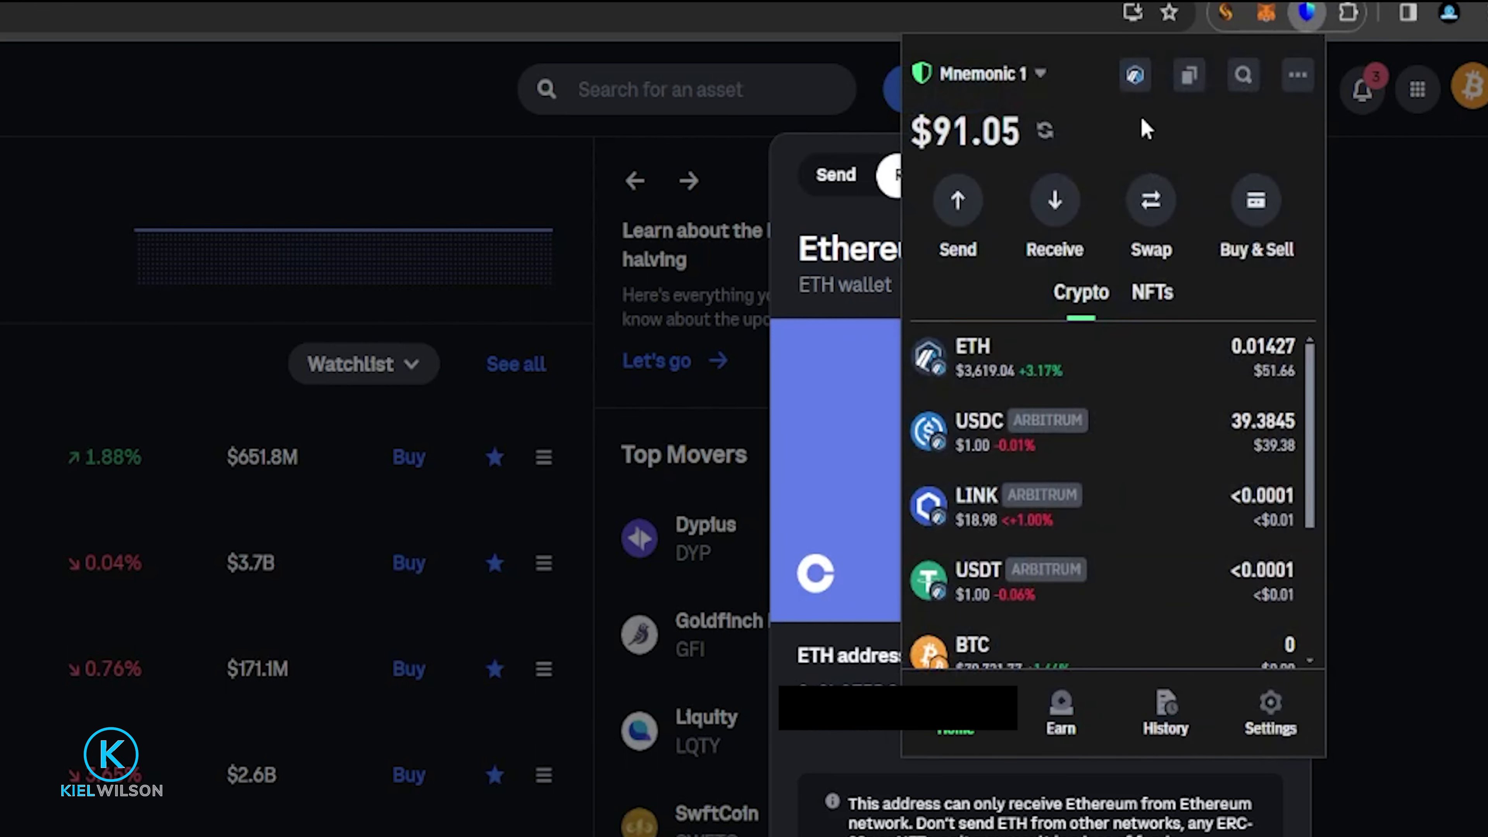
scroll(1084, 375, down, 2)
click(1074, 253)
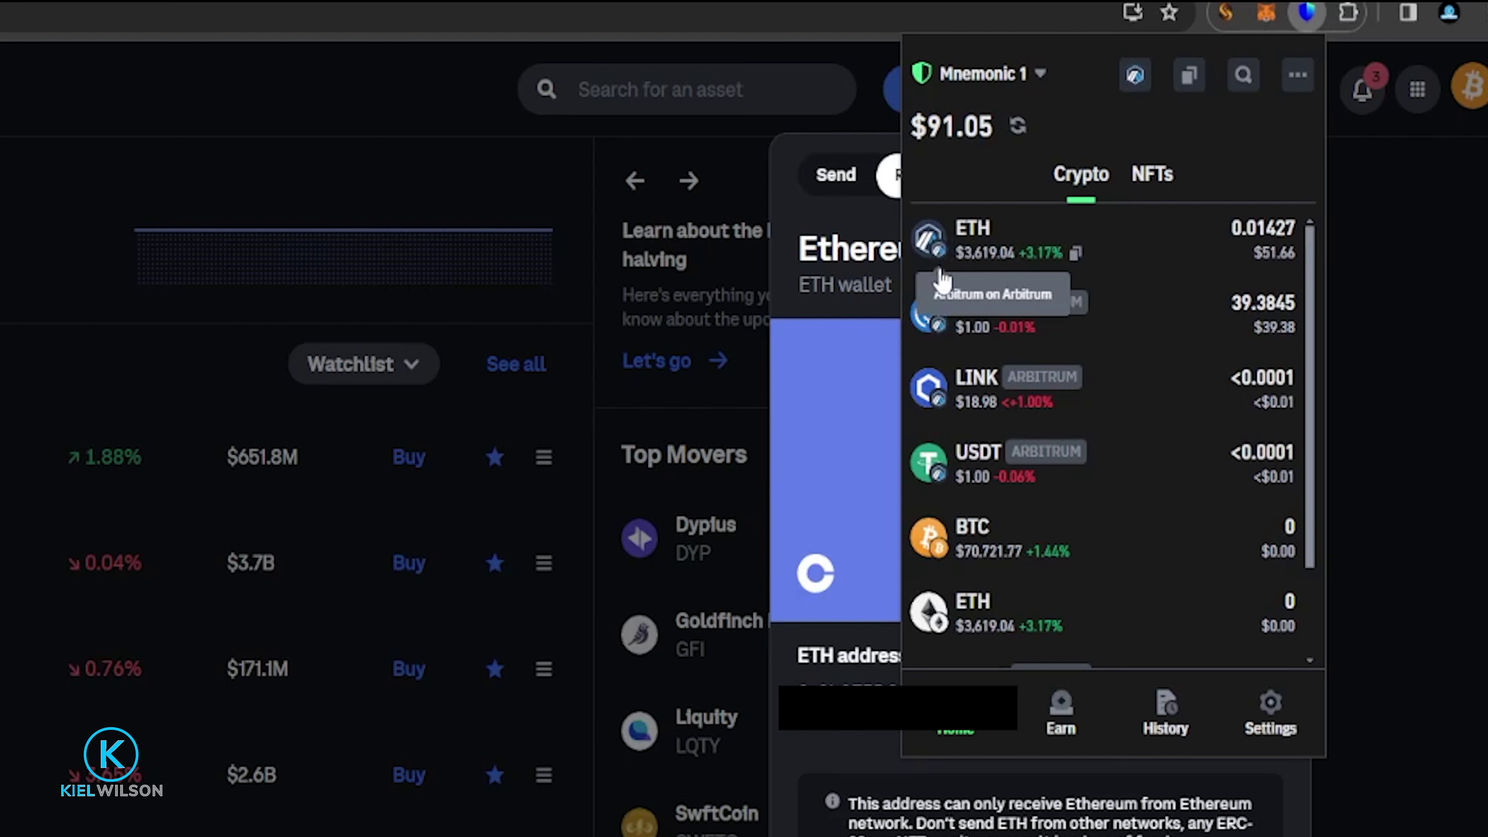
click(959, 623)
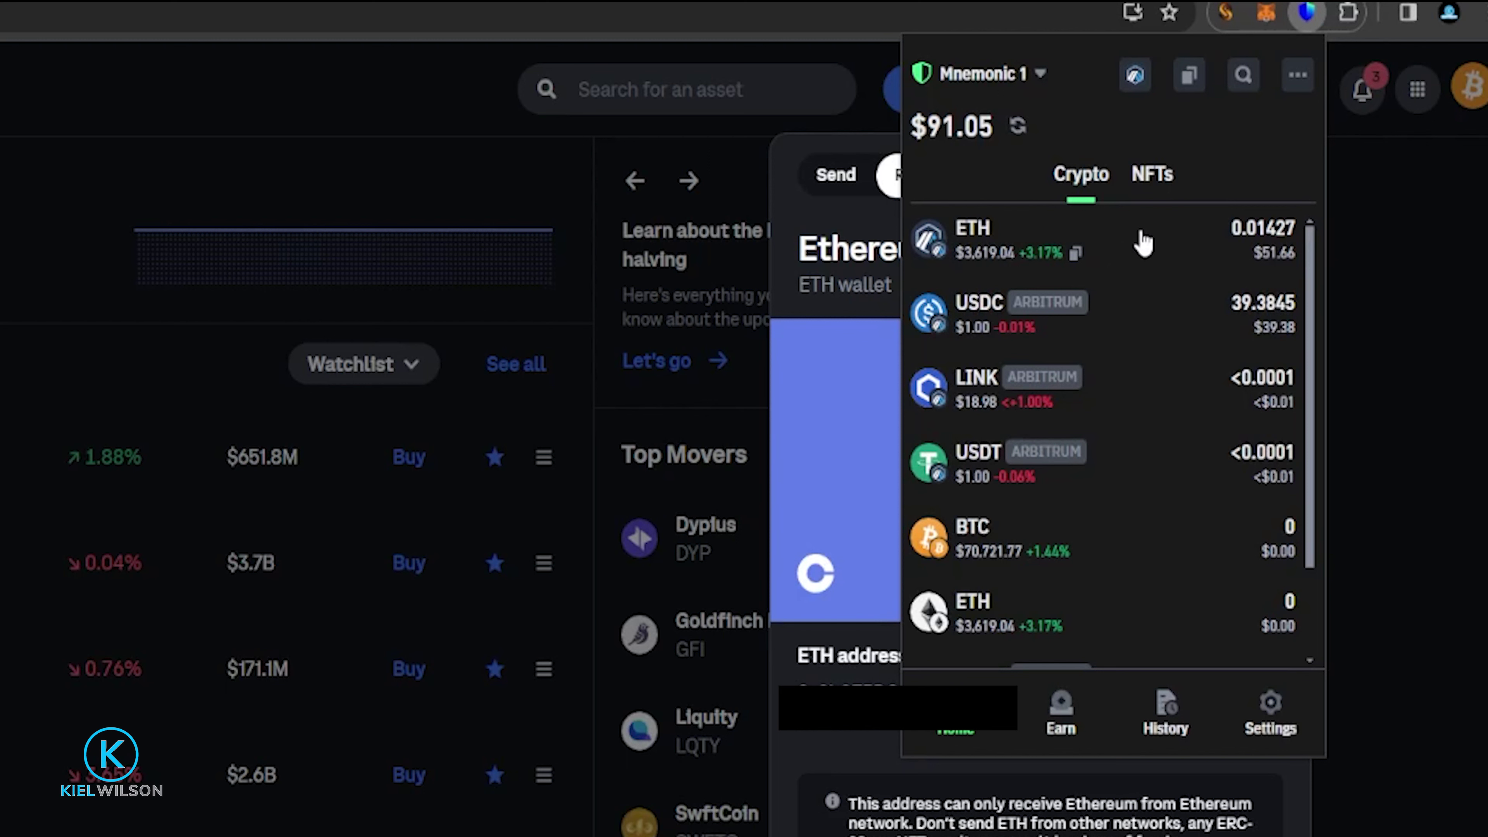
mouse_move(941, 248)
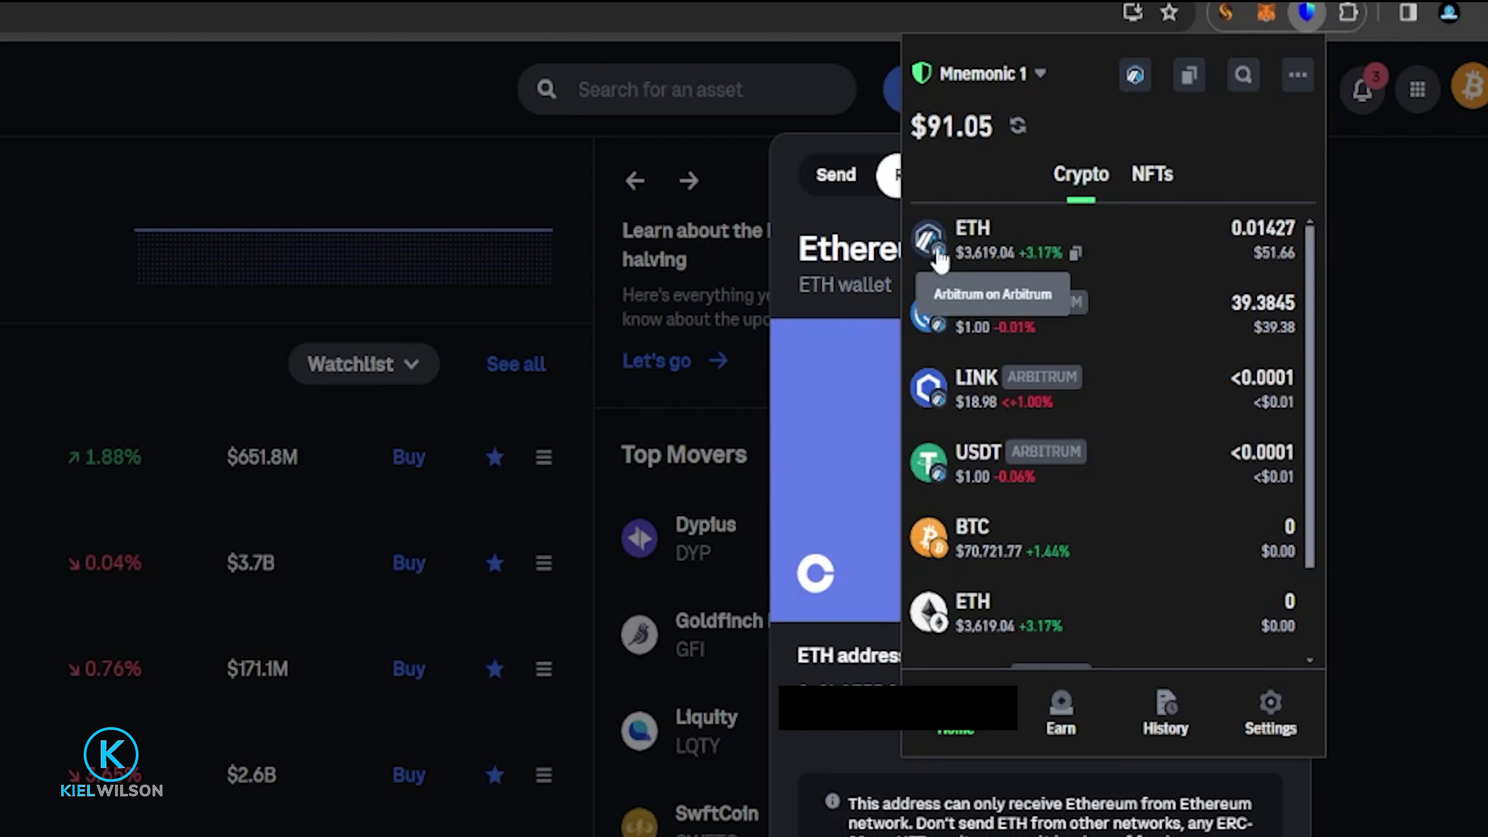
scroll(1072, 249, up, 2)
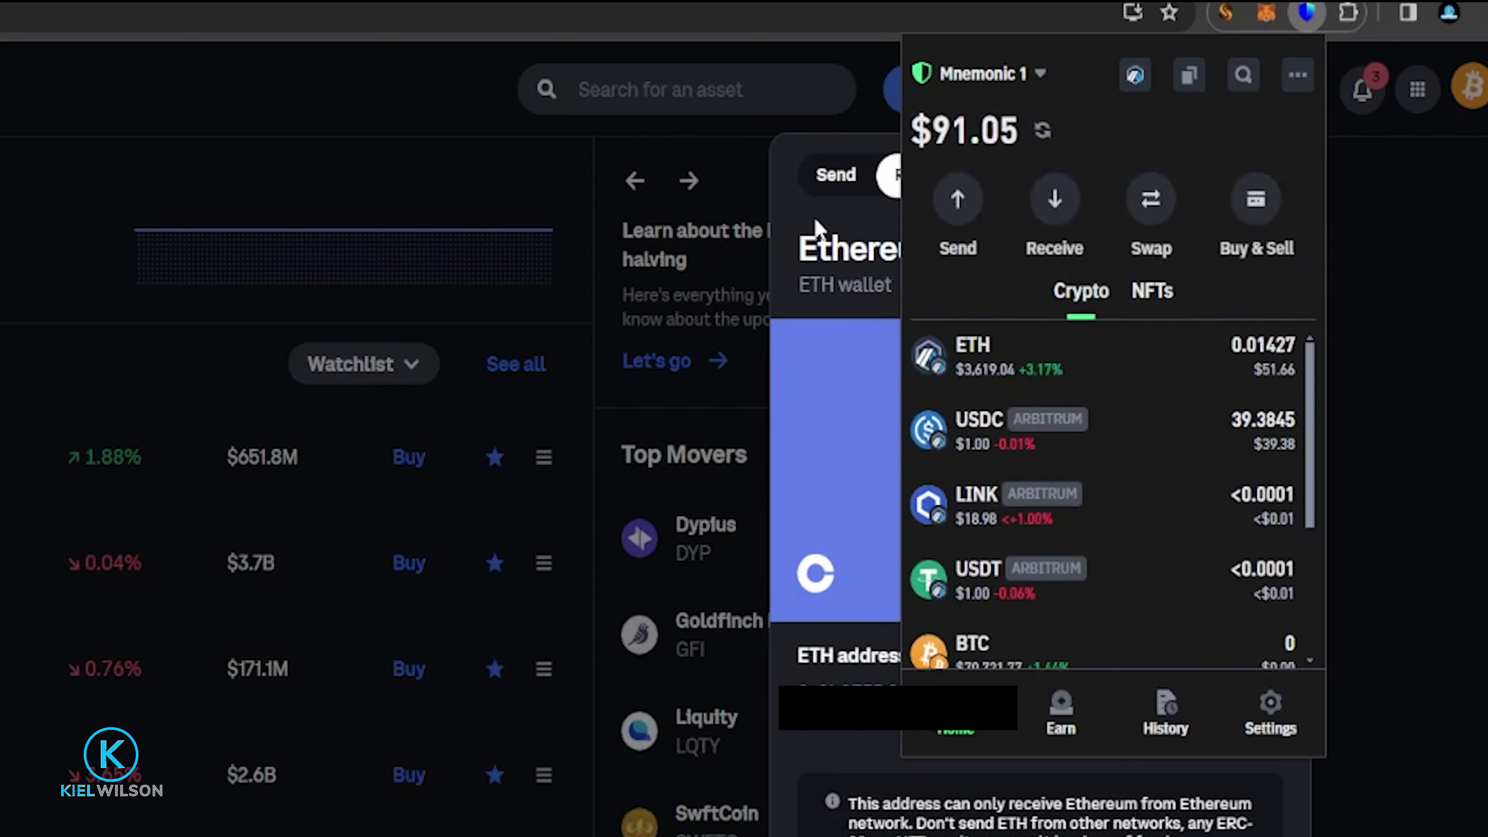
click(792, 220)
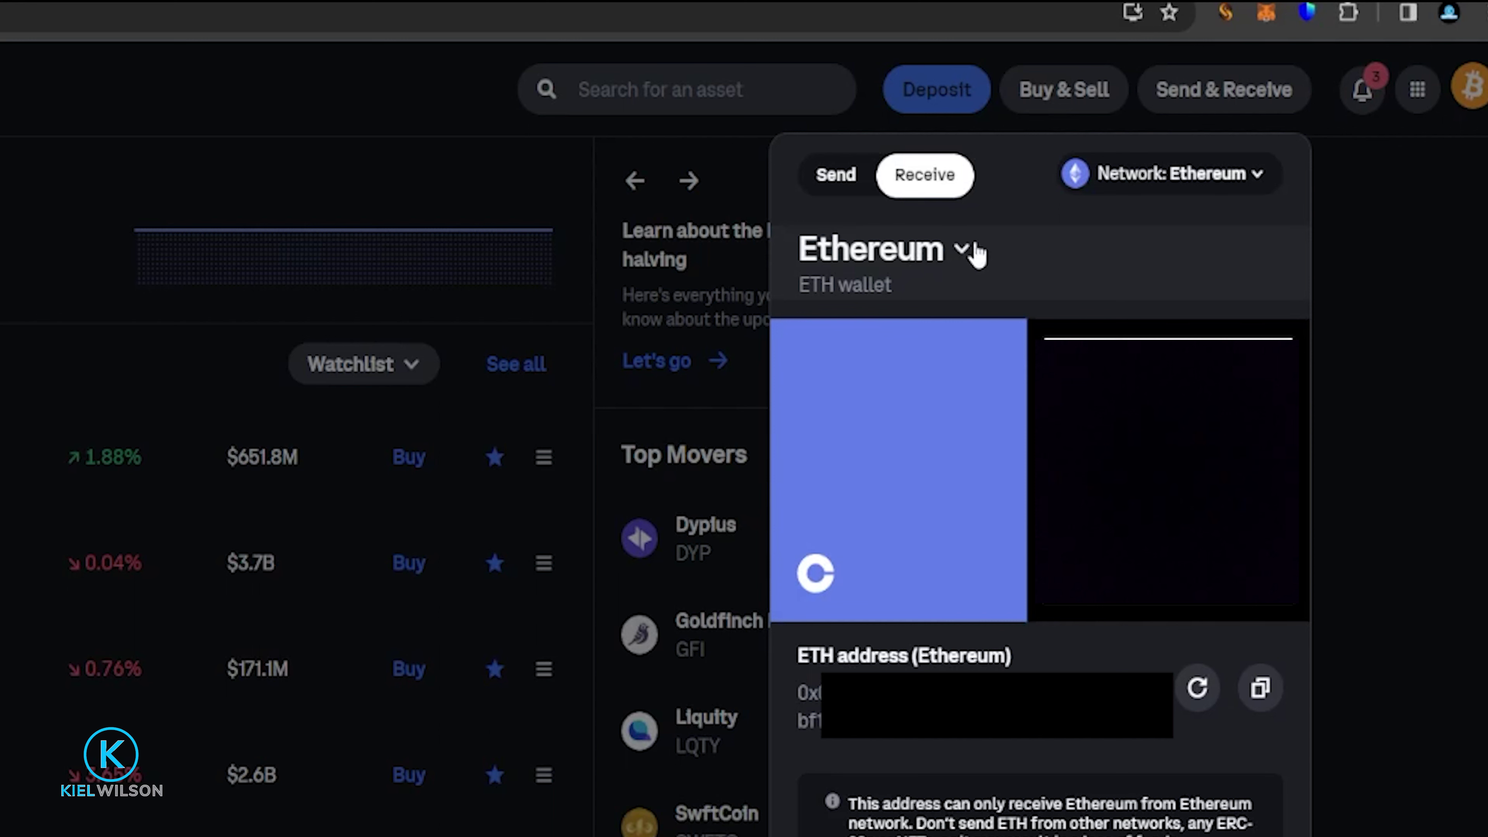
- Change the network for receiving Ethereum to Arbitrum and copy the ETH deposit address
click(1190, 175)
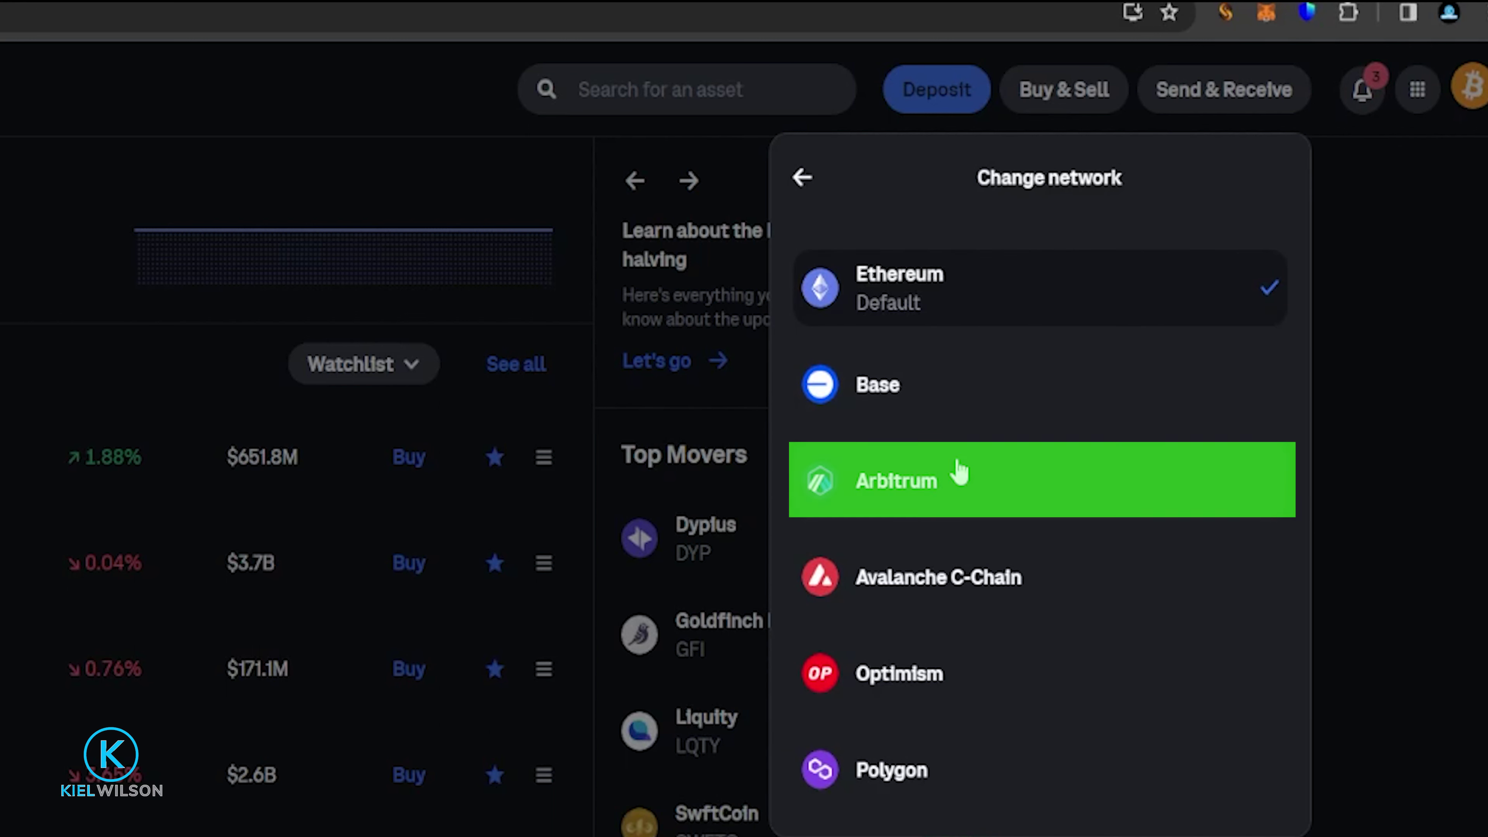
click(930, 487)
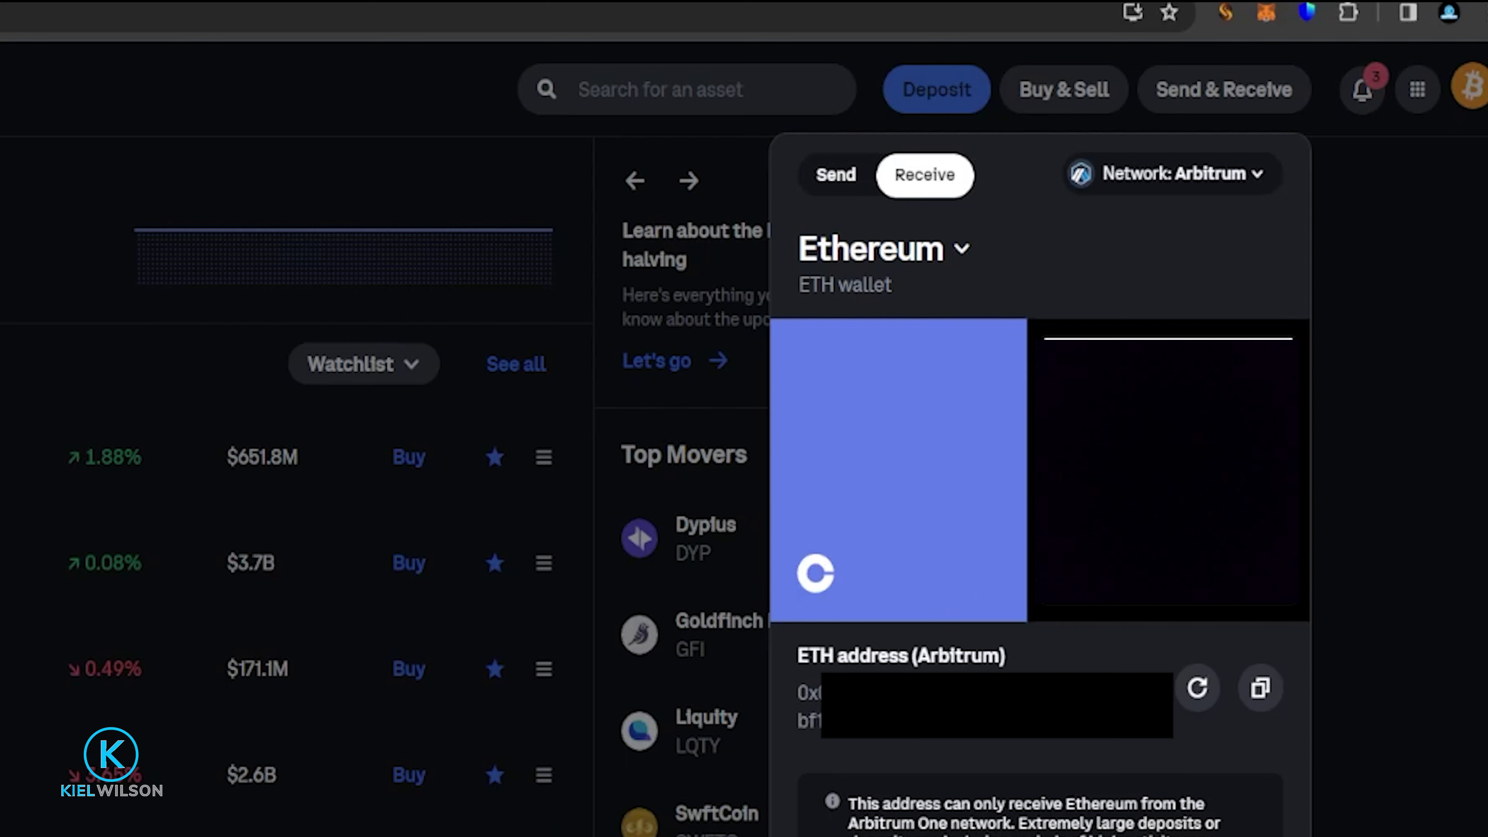
click(1265, 686)
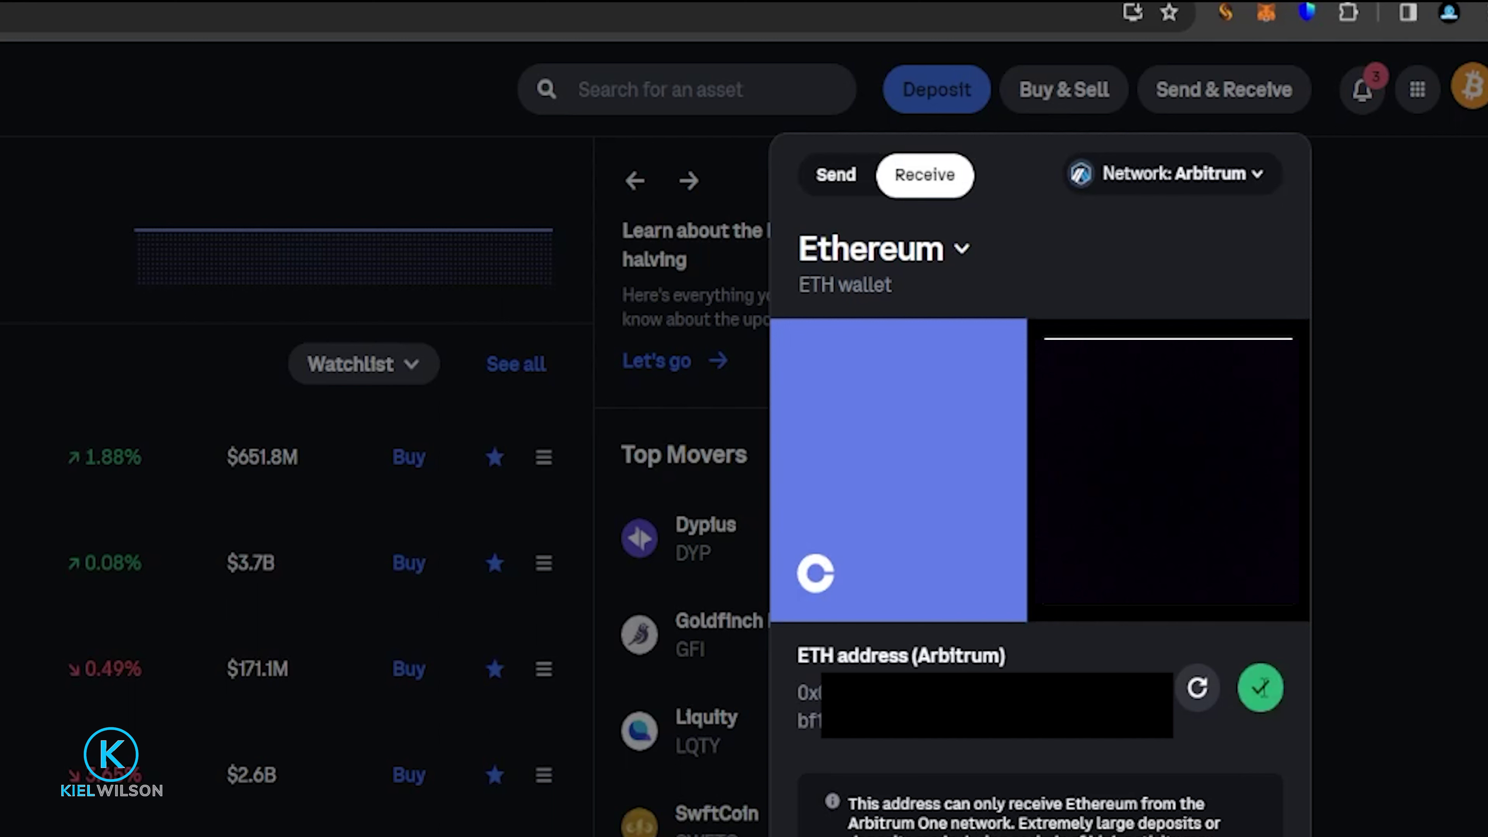
- In Trust Wallet, start sending the ETH held on Arbitrum and paste the copied Coinbase deposit address as the recipient
click(1306, 23)
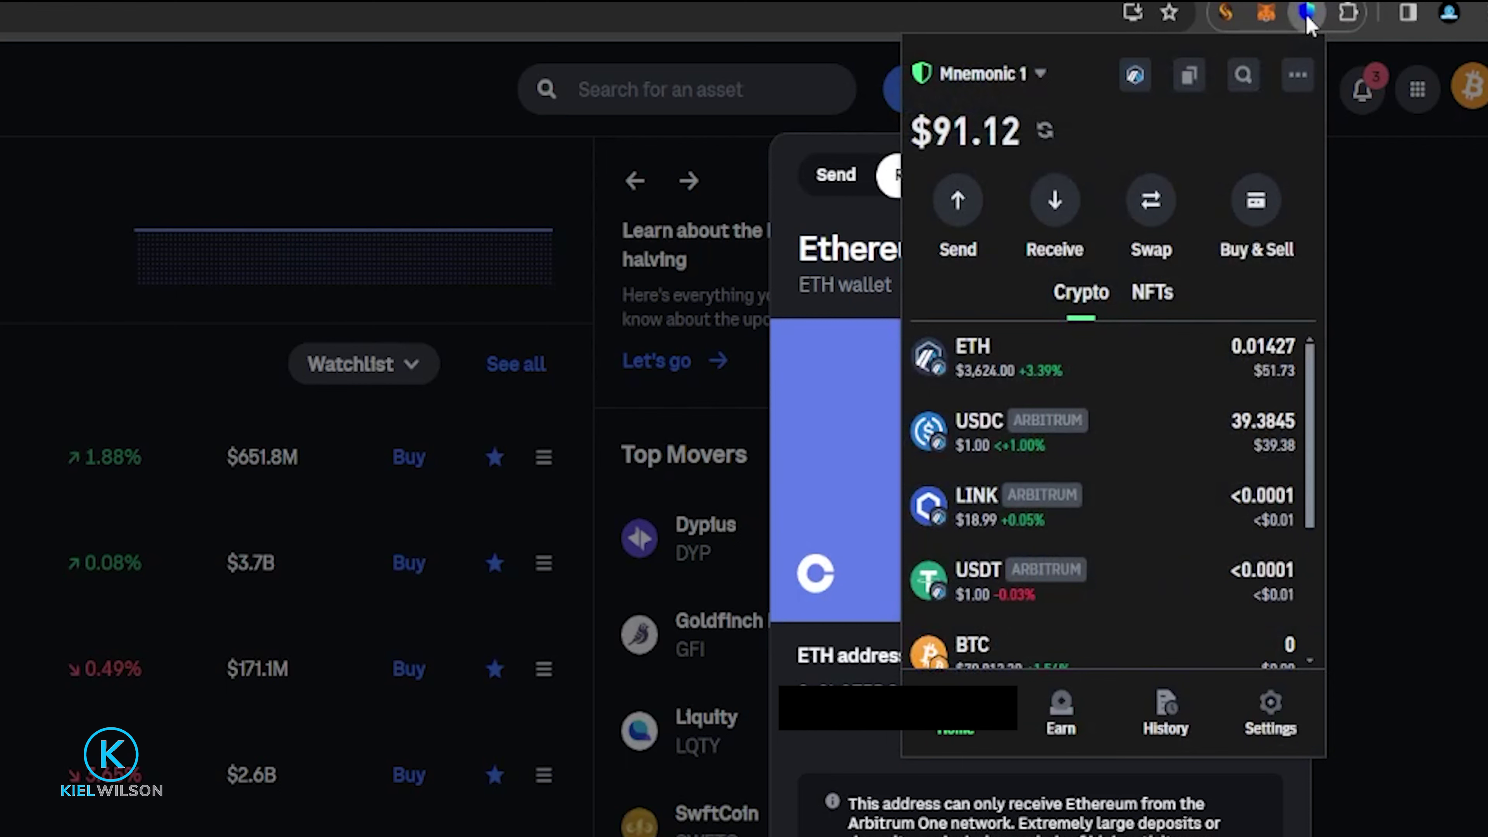
scroll(990, 322, down, 2)
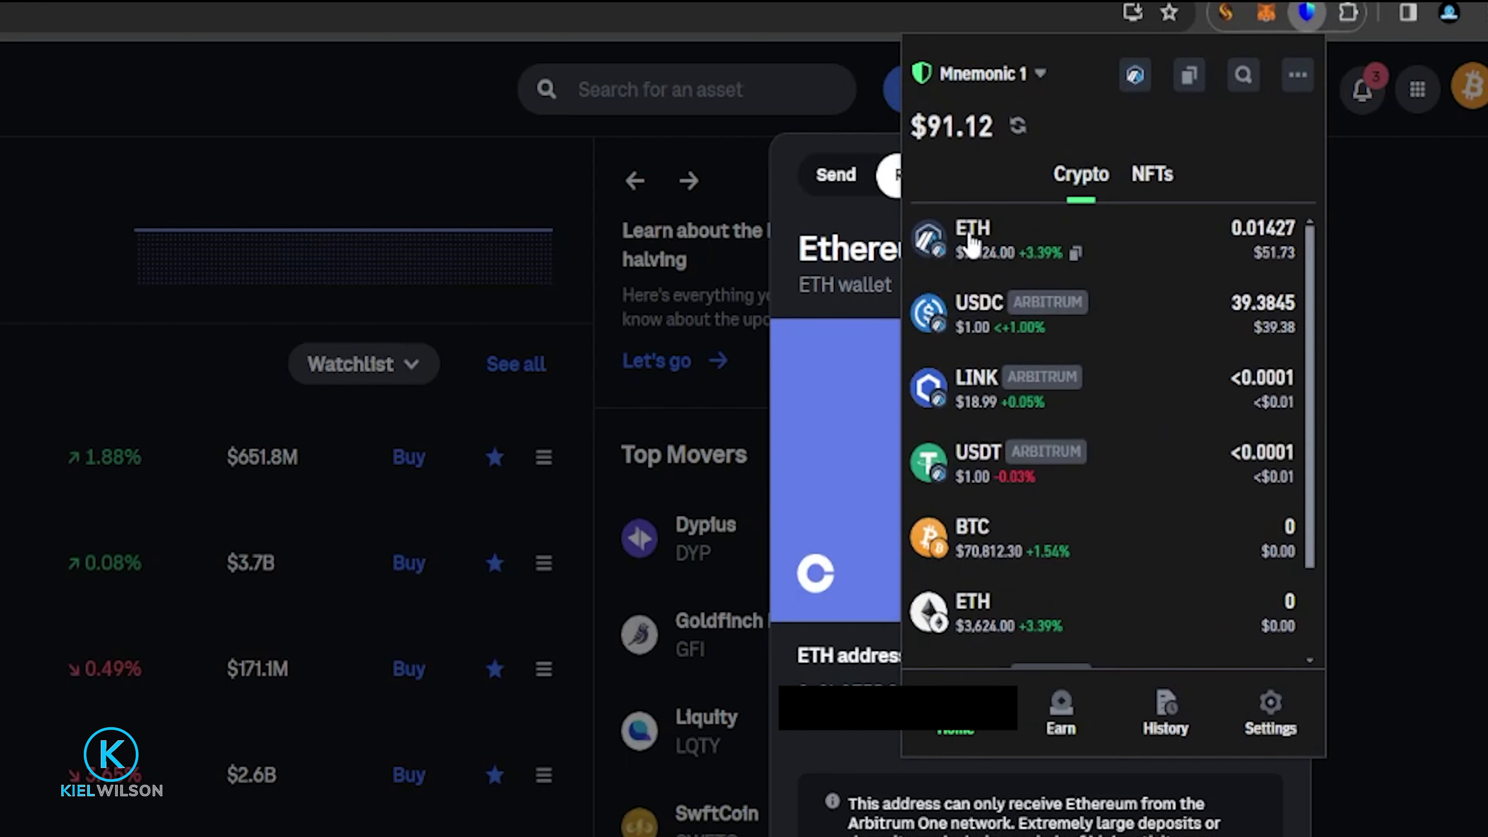
click(991, 241)
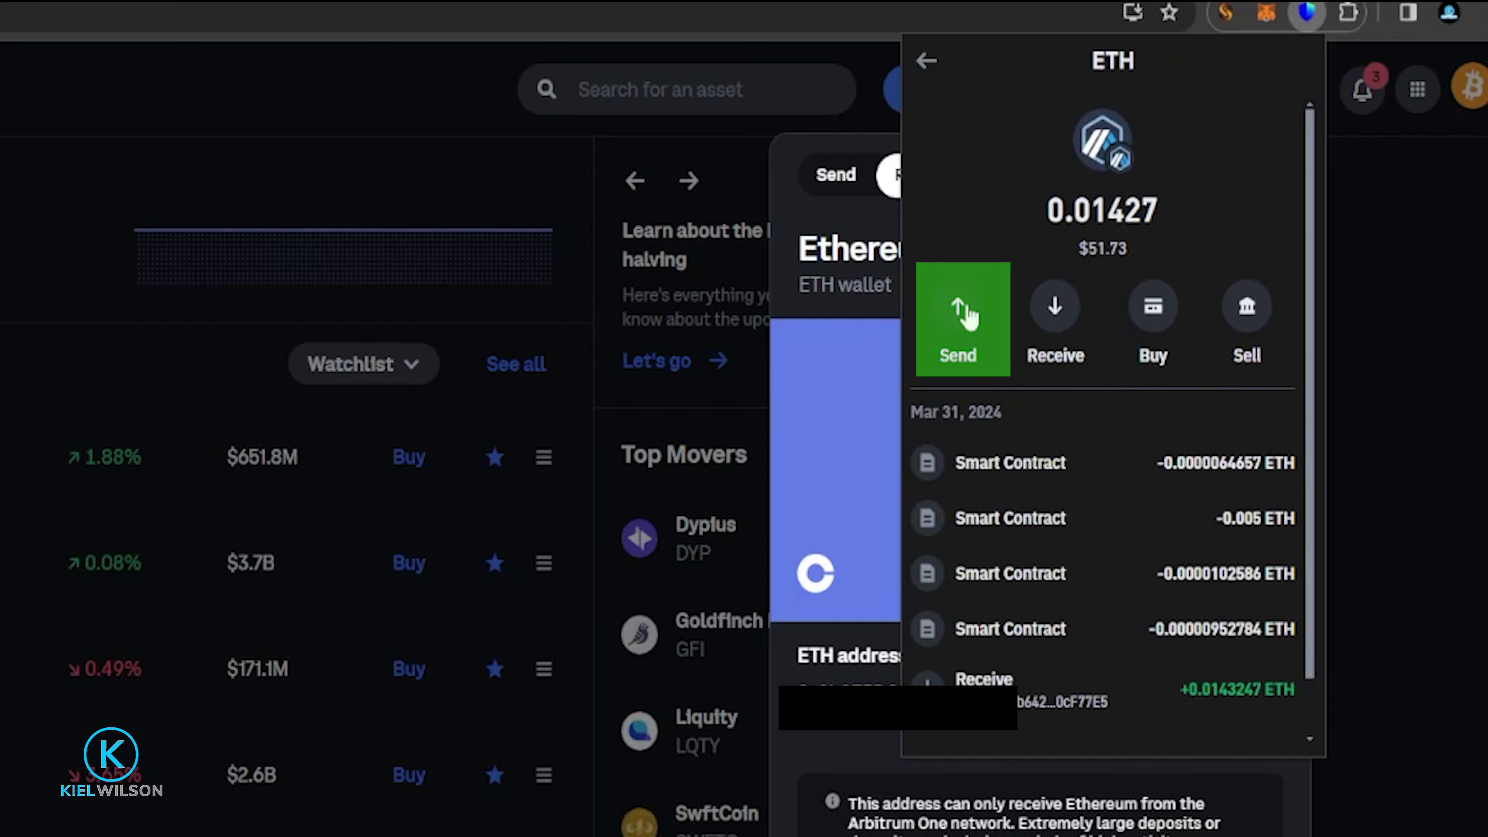
click(961, 311)
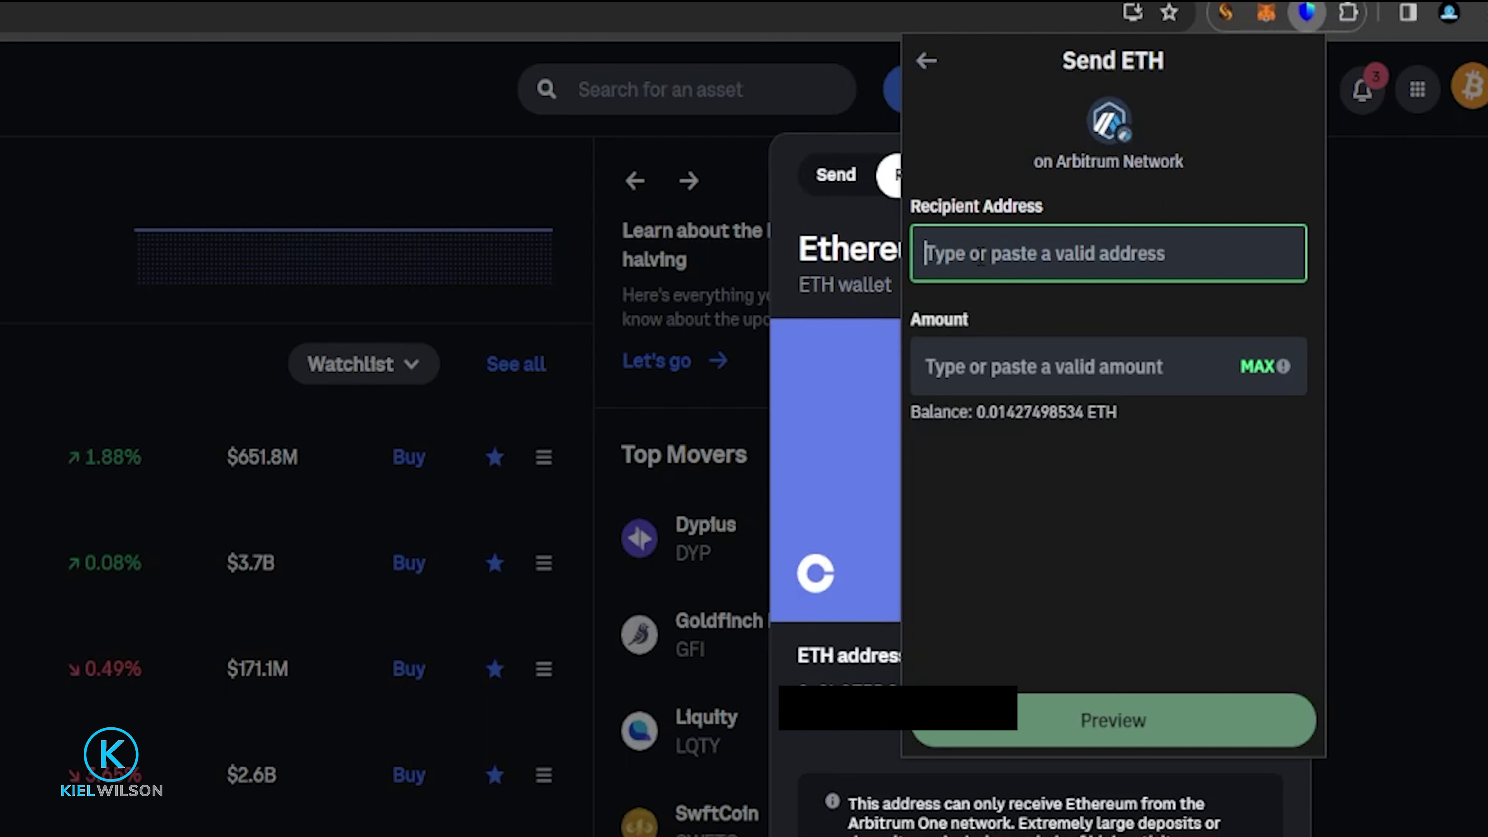
right_click(974, 254)
click(1040, 492)
click(1112, 293)
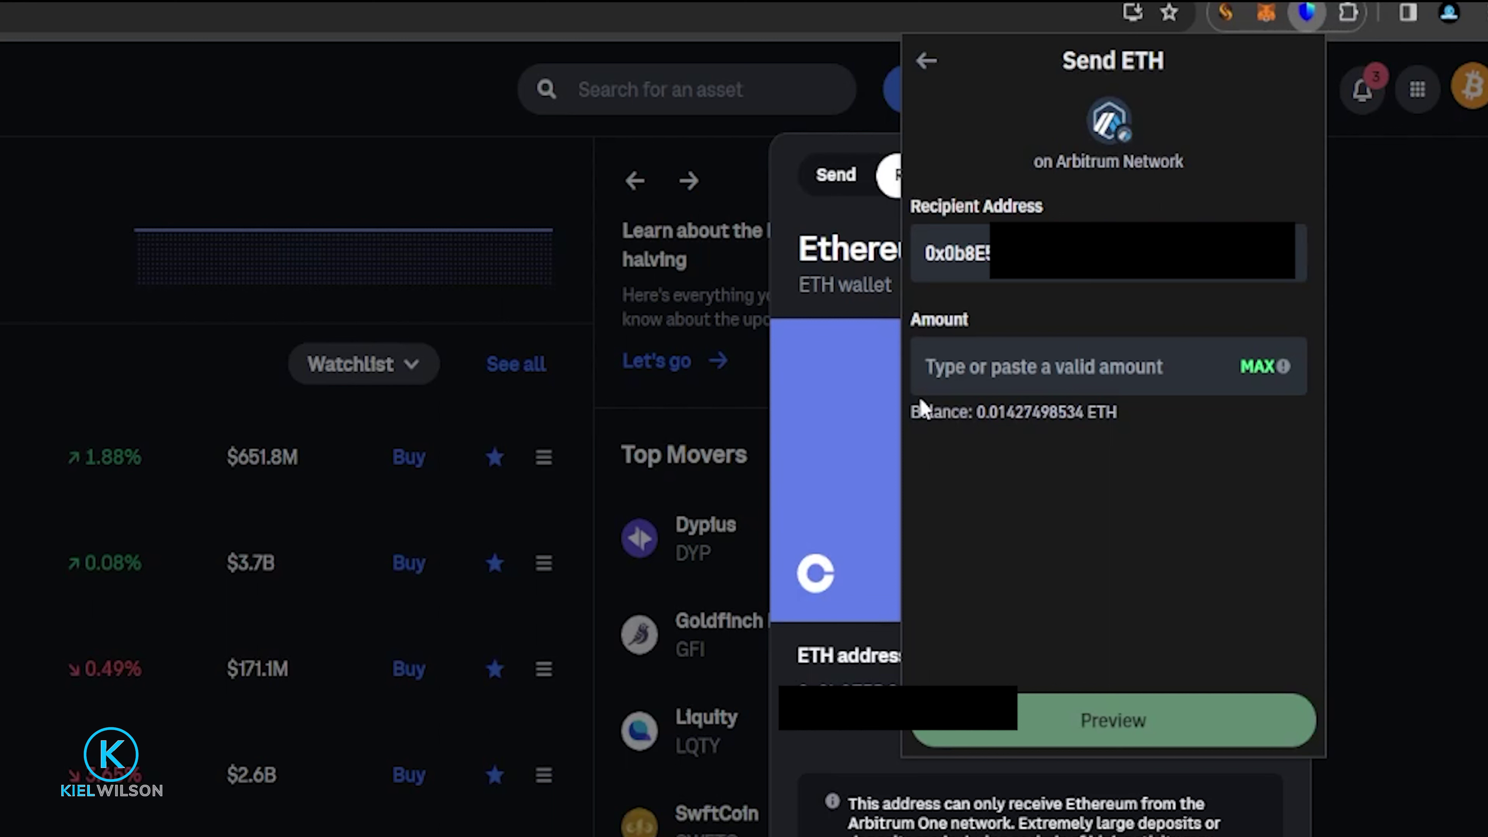
- Set the send amount to 0.01 ETH, preview the transfer, and confirm it
mouse_move(914, 418)
mouse_down()
mouse_move(1142, 413)
mouse_move(913, 415)
mouse_up()
click(1020, 369)
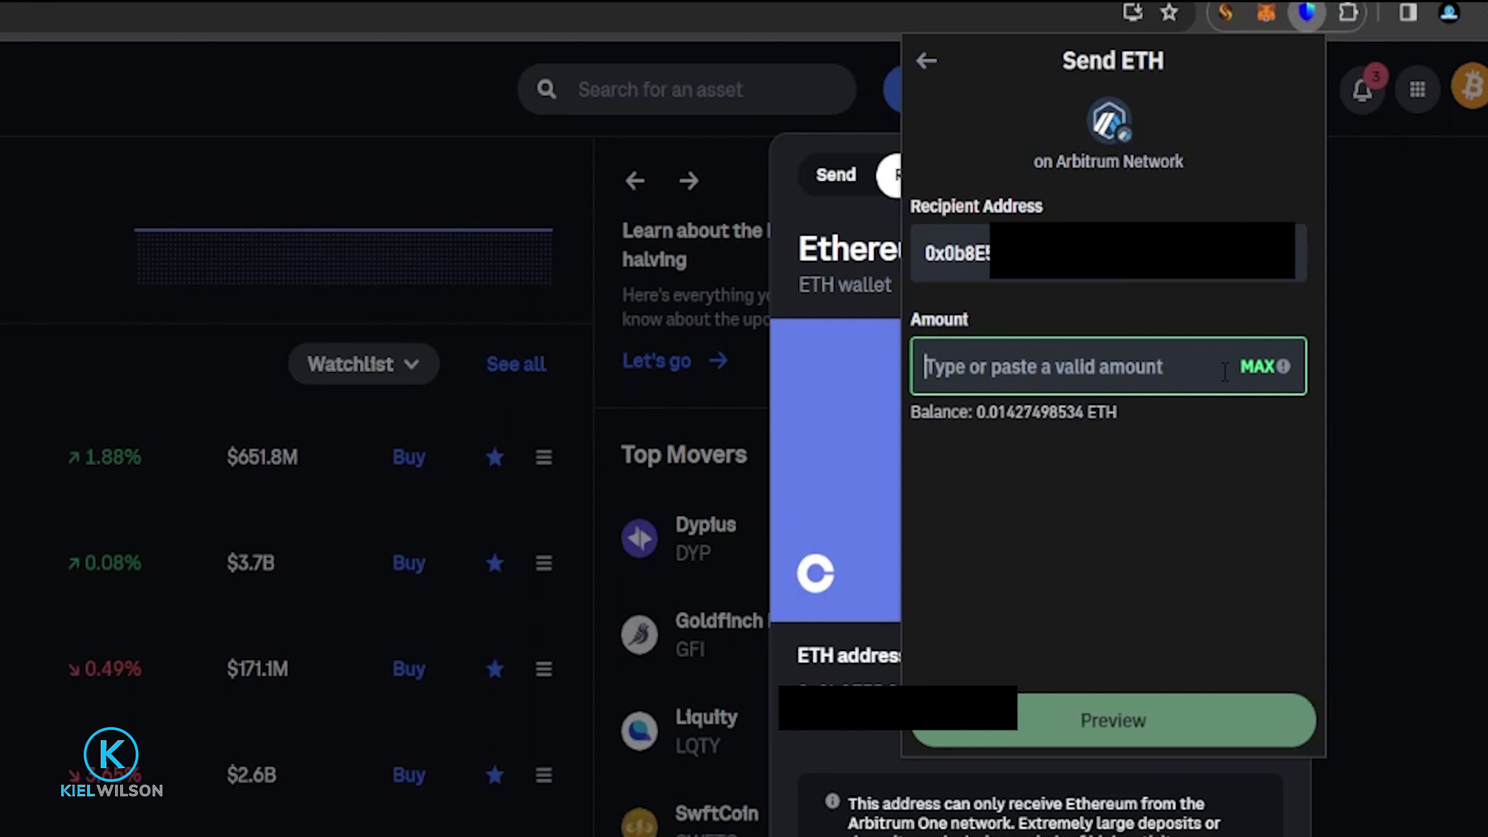
text(0.01)
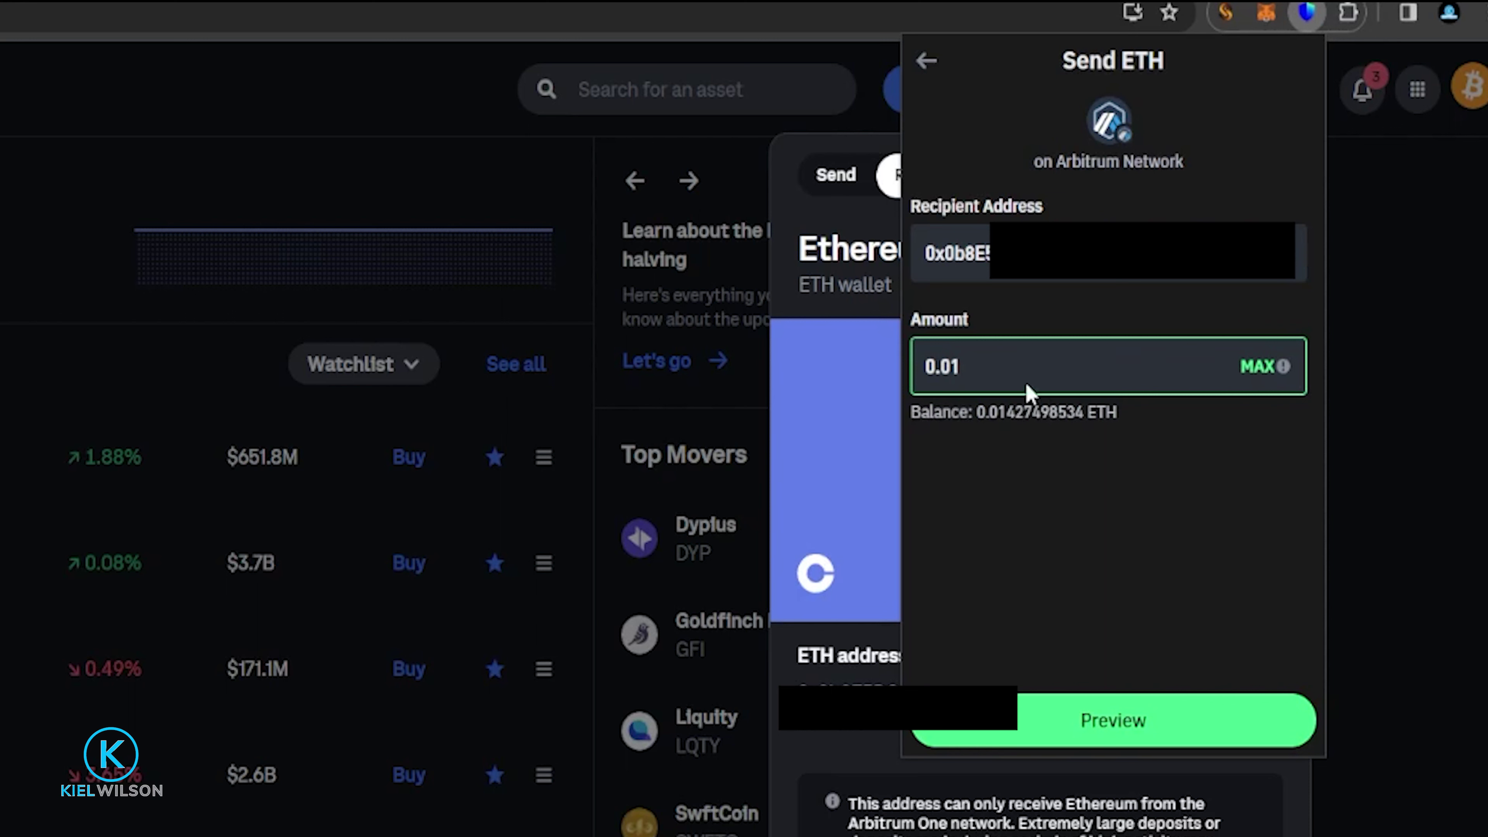
click(980, 522)
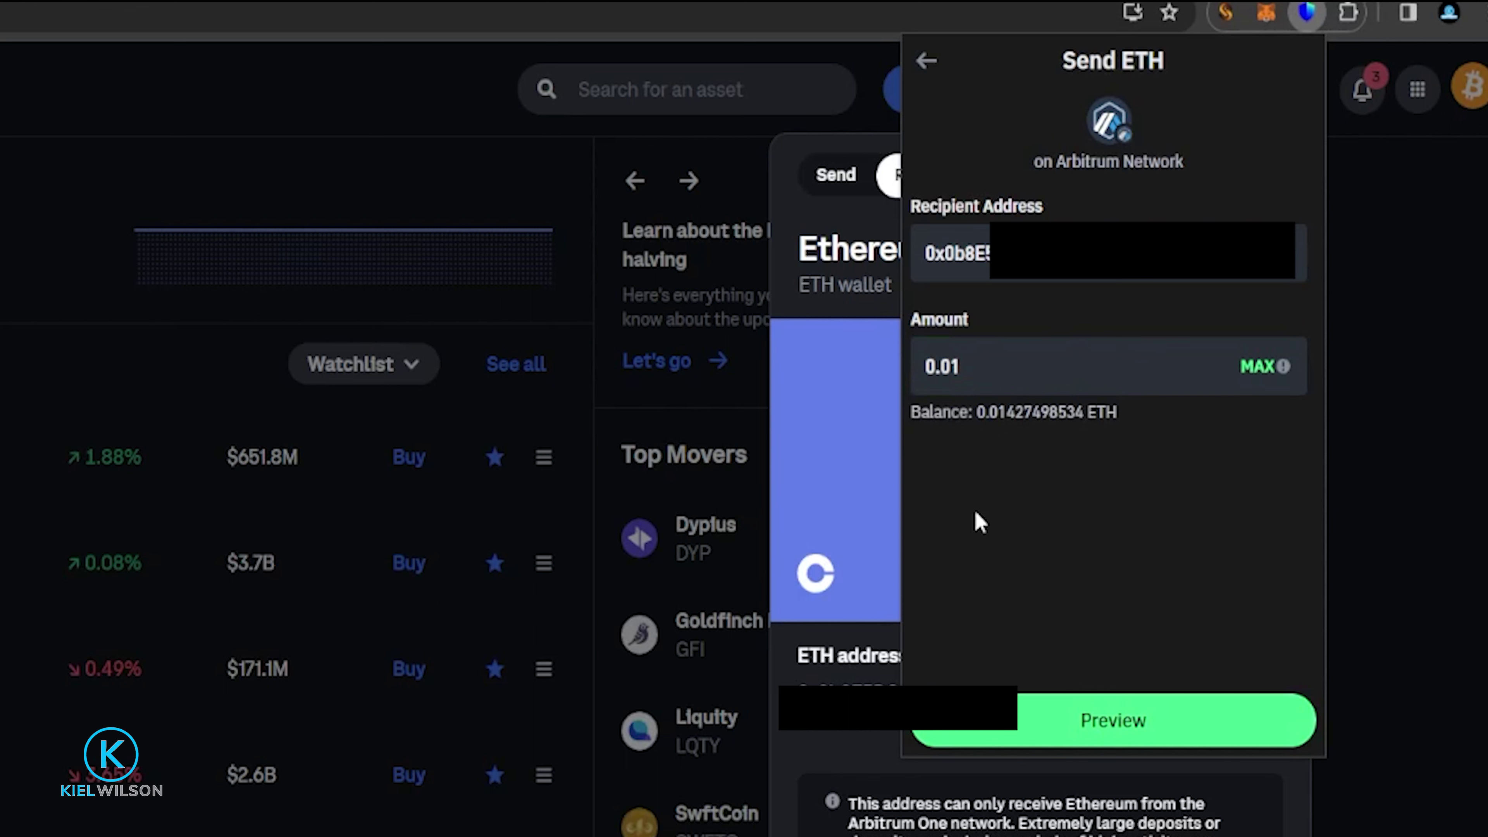
click(1115, 715)
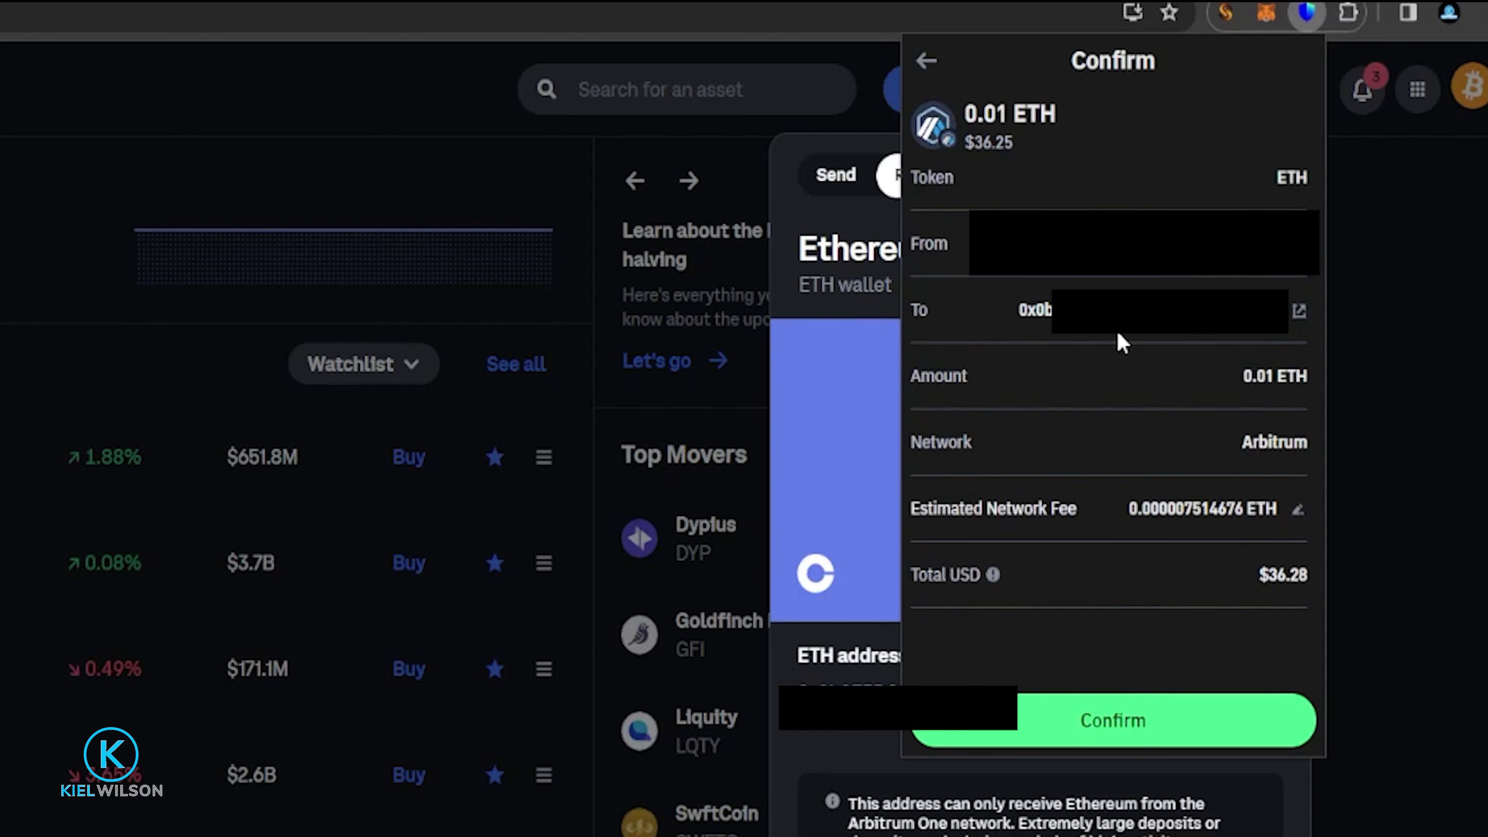
drag(1011, 508, 909, 508)
click(1126, 724)
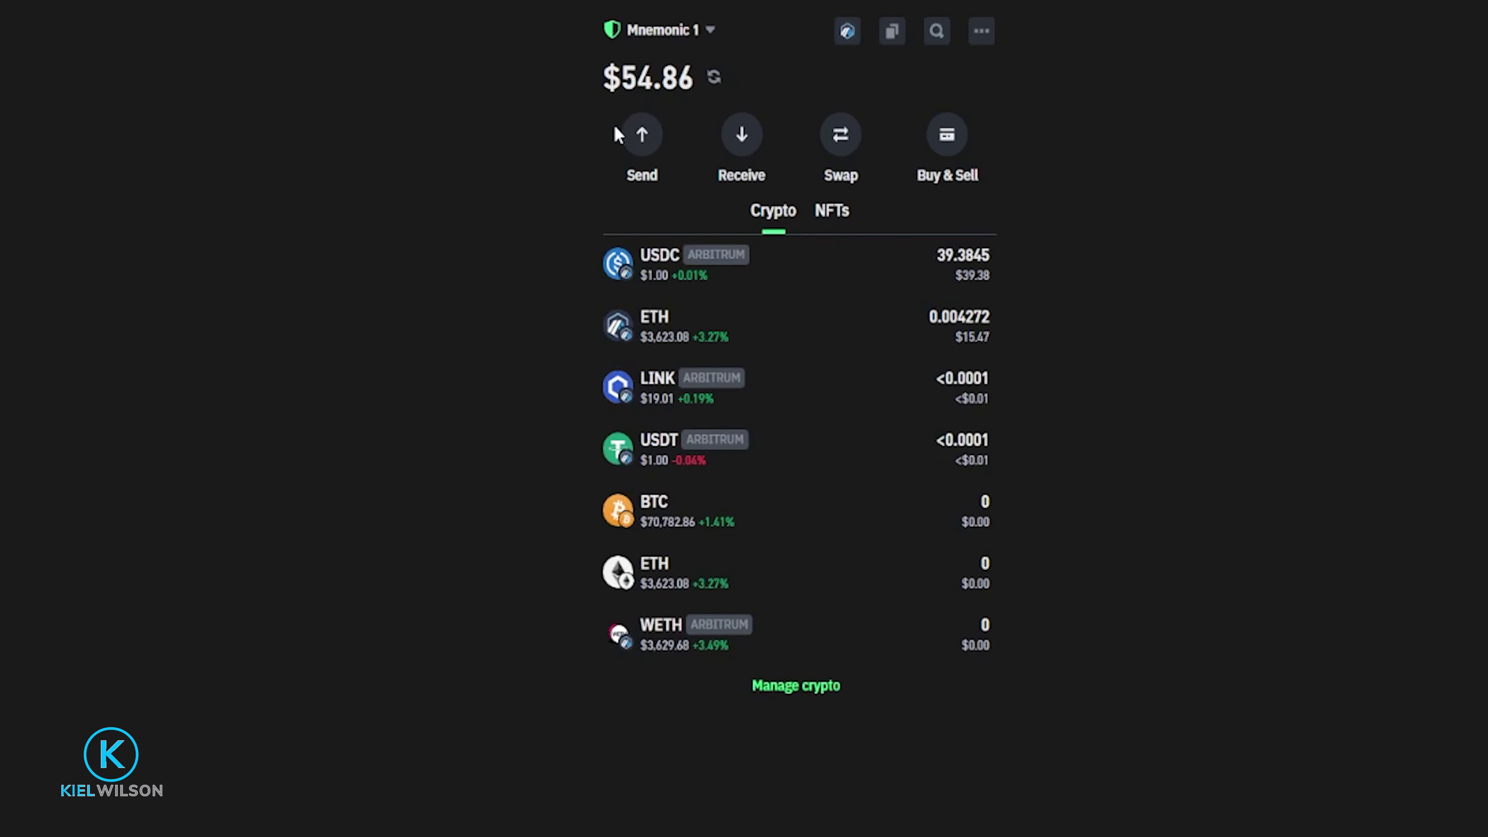
- Review the ETH and USDC balances in Trust Wallet's crypto list following the transfer
scroll(556, 303, down, 2)
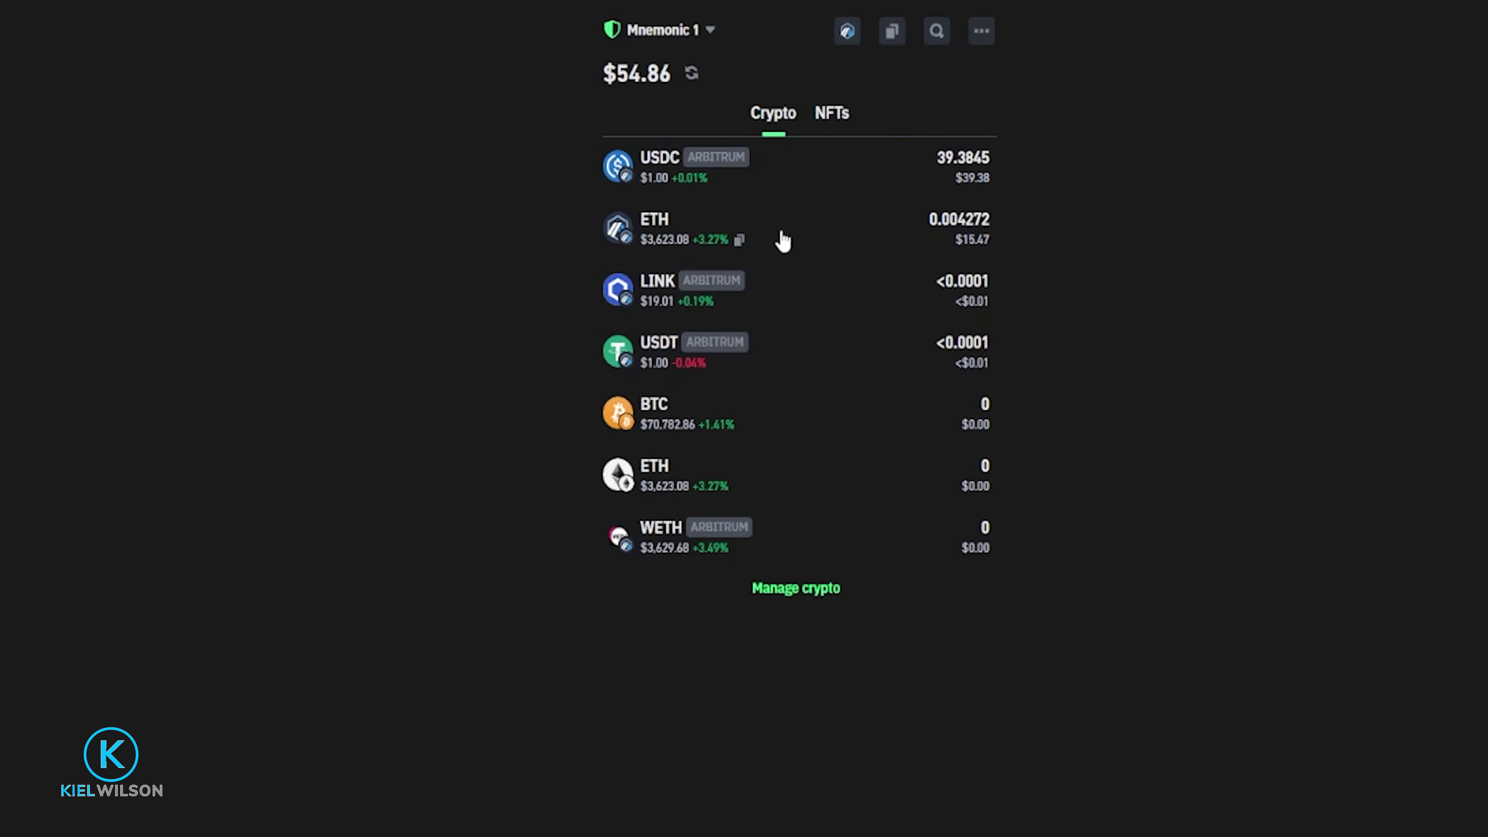
scroll(840, 232, up, 2)
scroll(994, 239, down, 2)
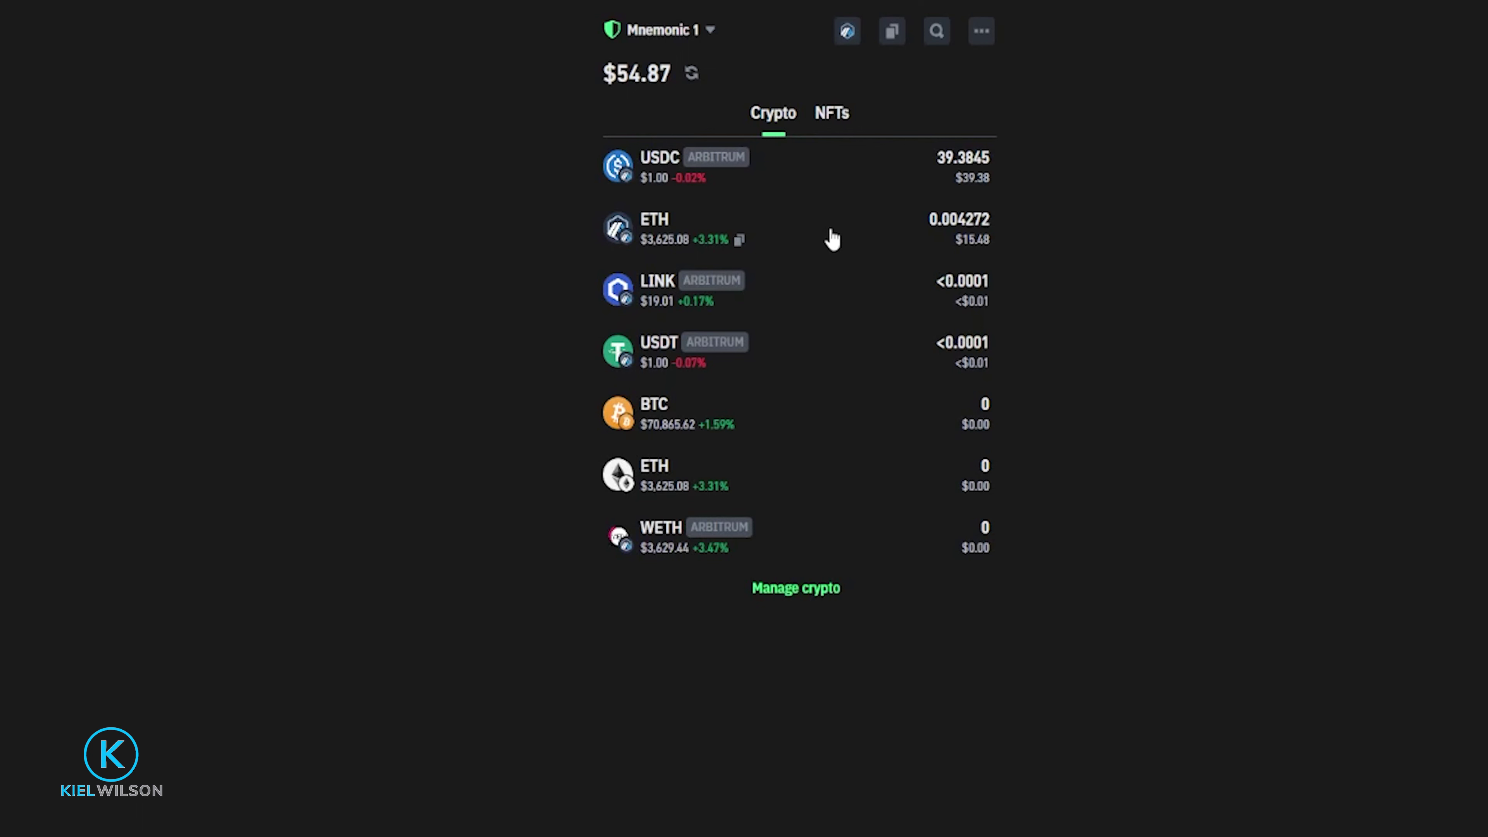
click(669, 170)
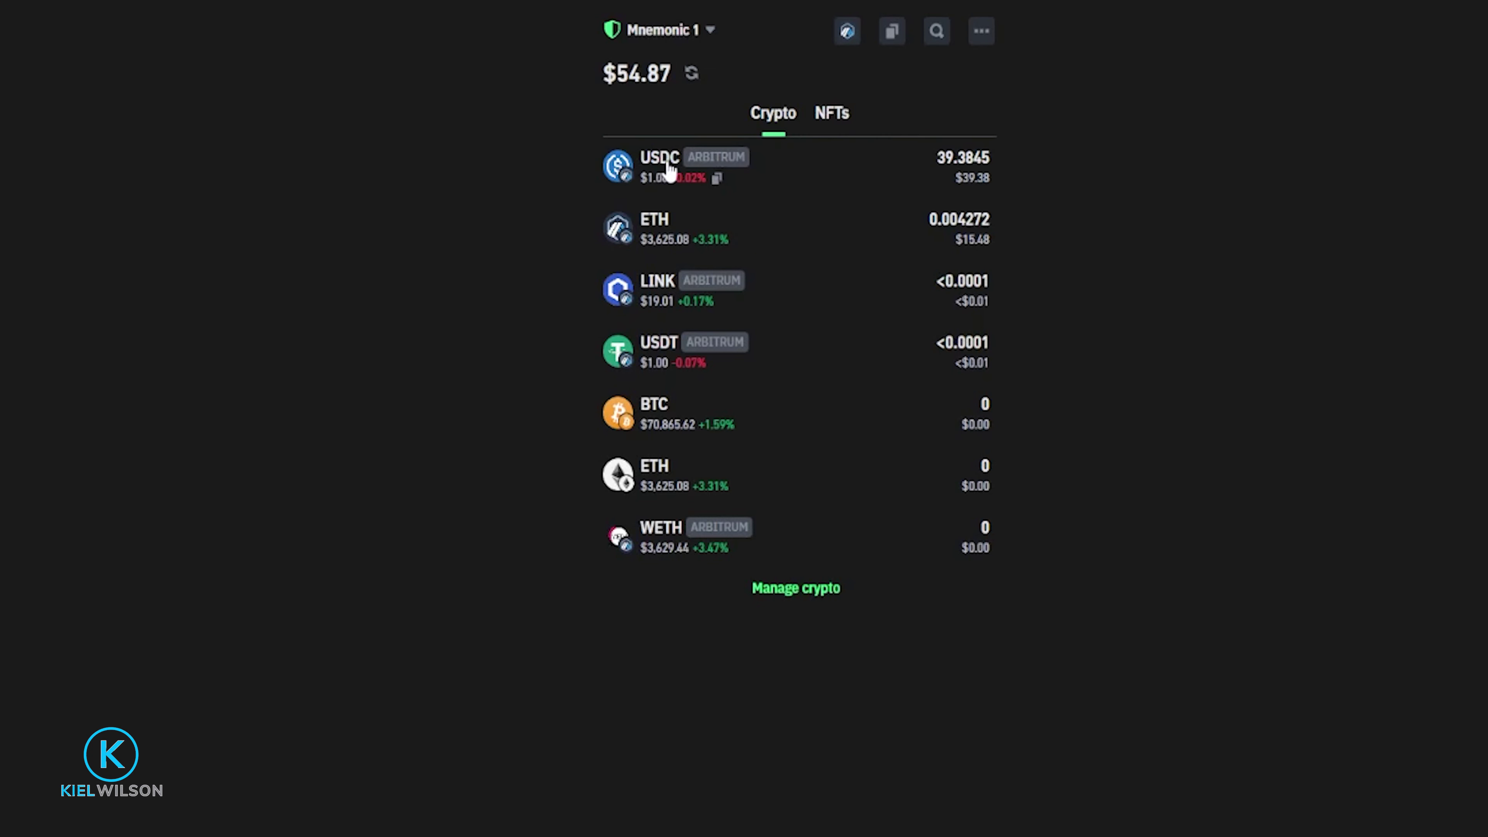